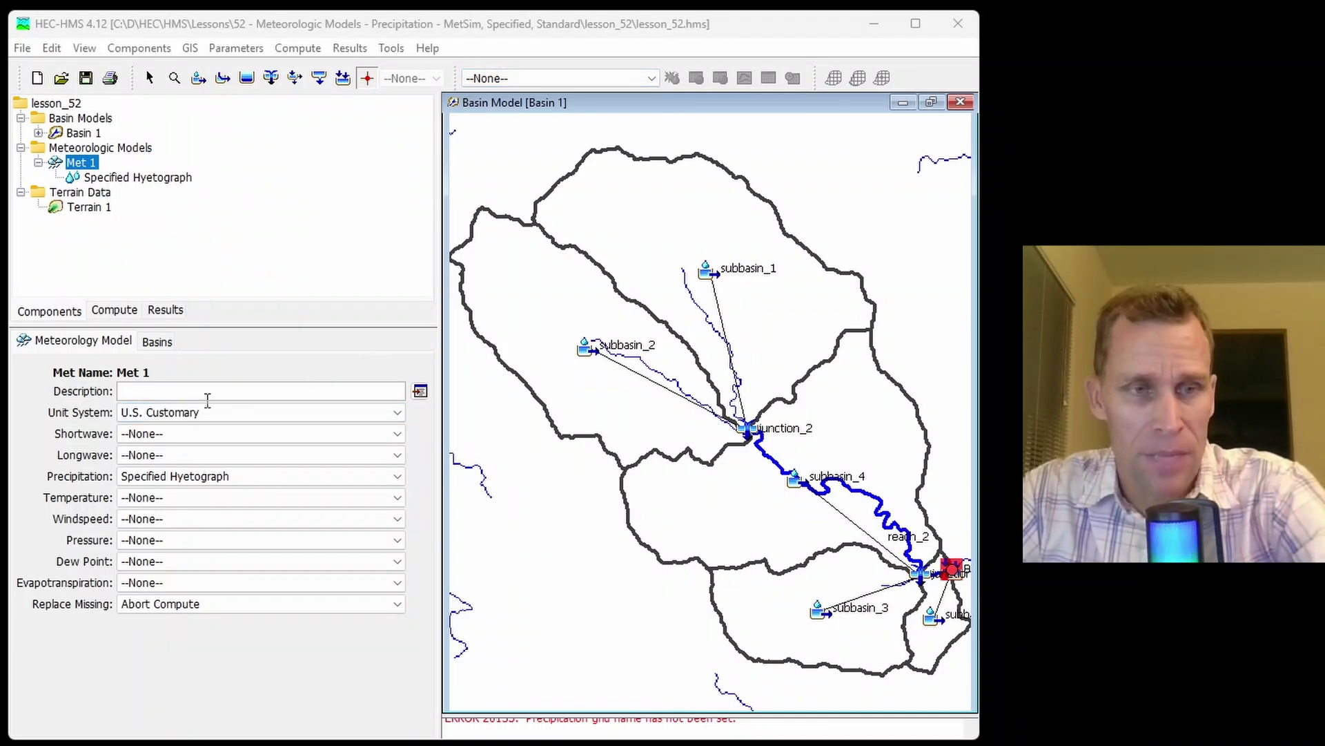
Keep Specified Hyetograph for Met 1, check its basin models, and display the five subbasins' empty gage table.
{"action": "left_click", "coordinate": [103, 177]}
{"action": "left_click", "coordinate": [87, 163]}
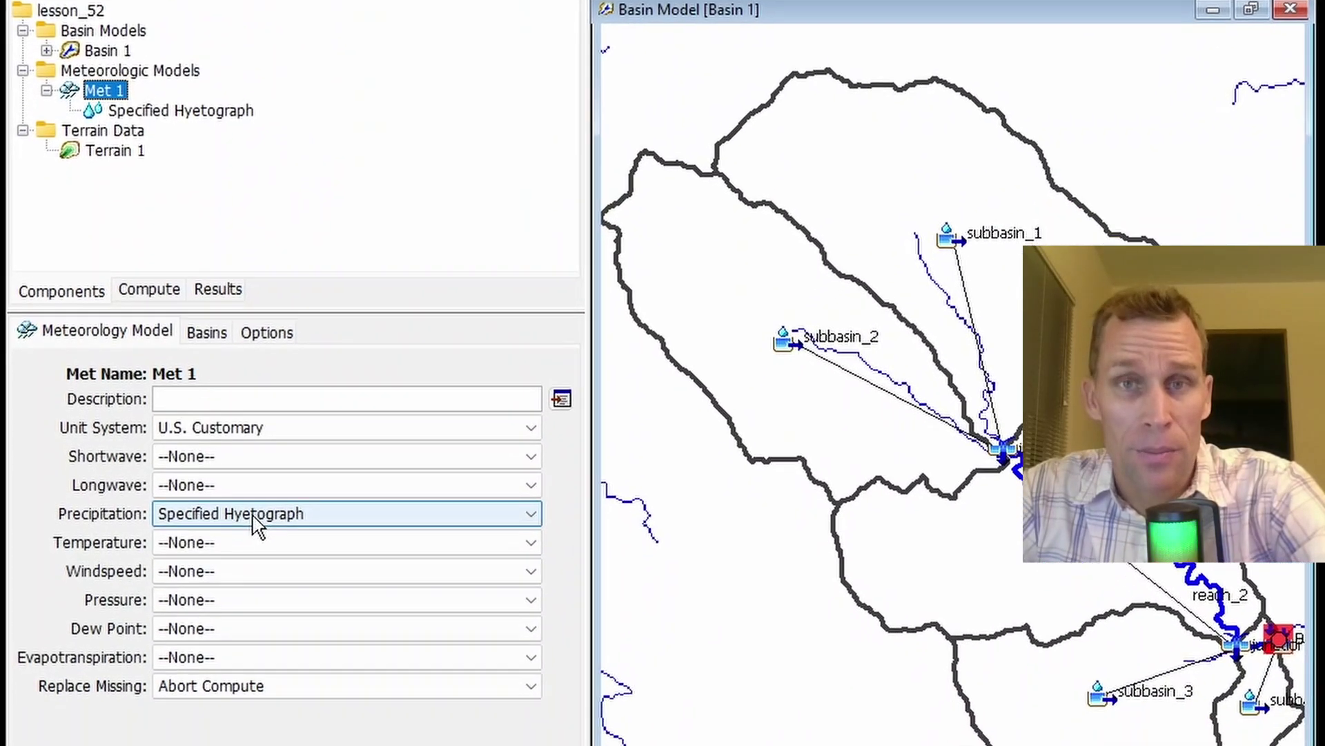
{"action": "left_click", "coordinate": [254, 517]}
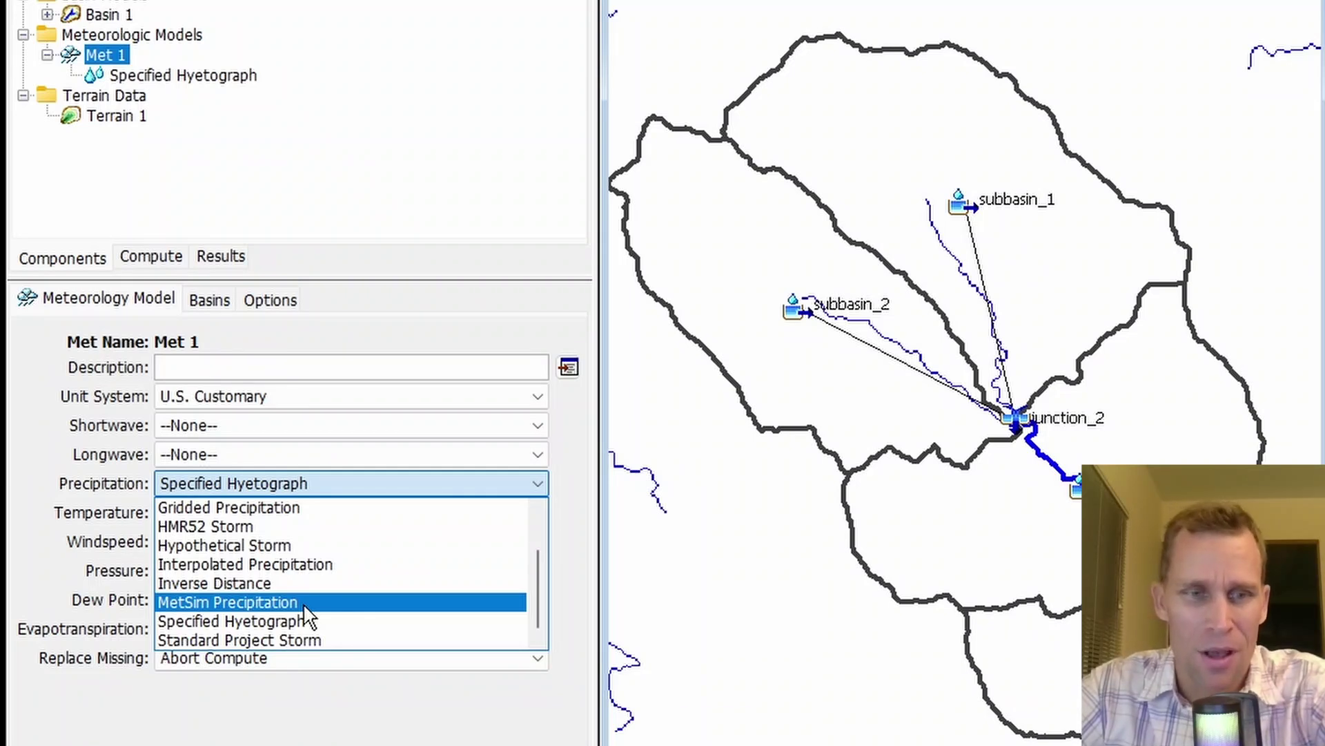
{"action": "scroll", "coordinate": [298, 599], "scroll_direction": "up", "scroll_amount": 1}
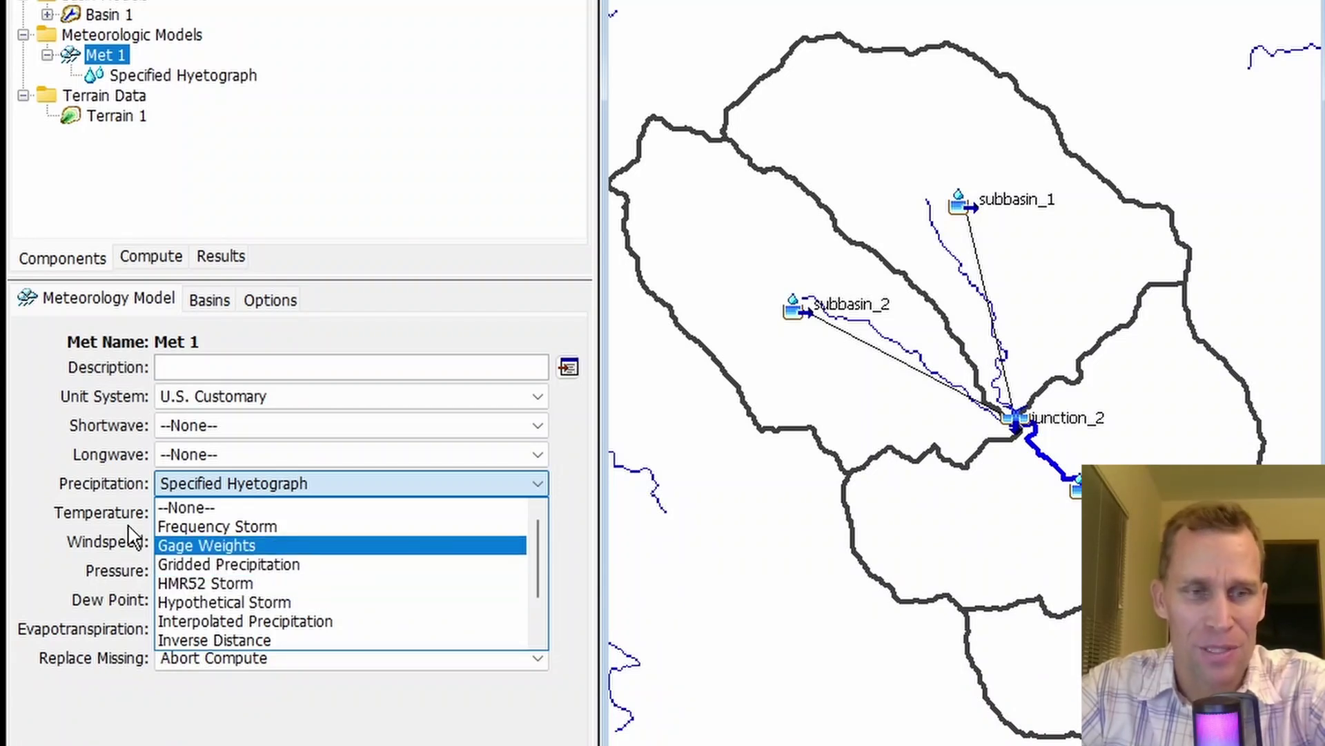
{"action": "left_click", "coordinate": [133, 502]}
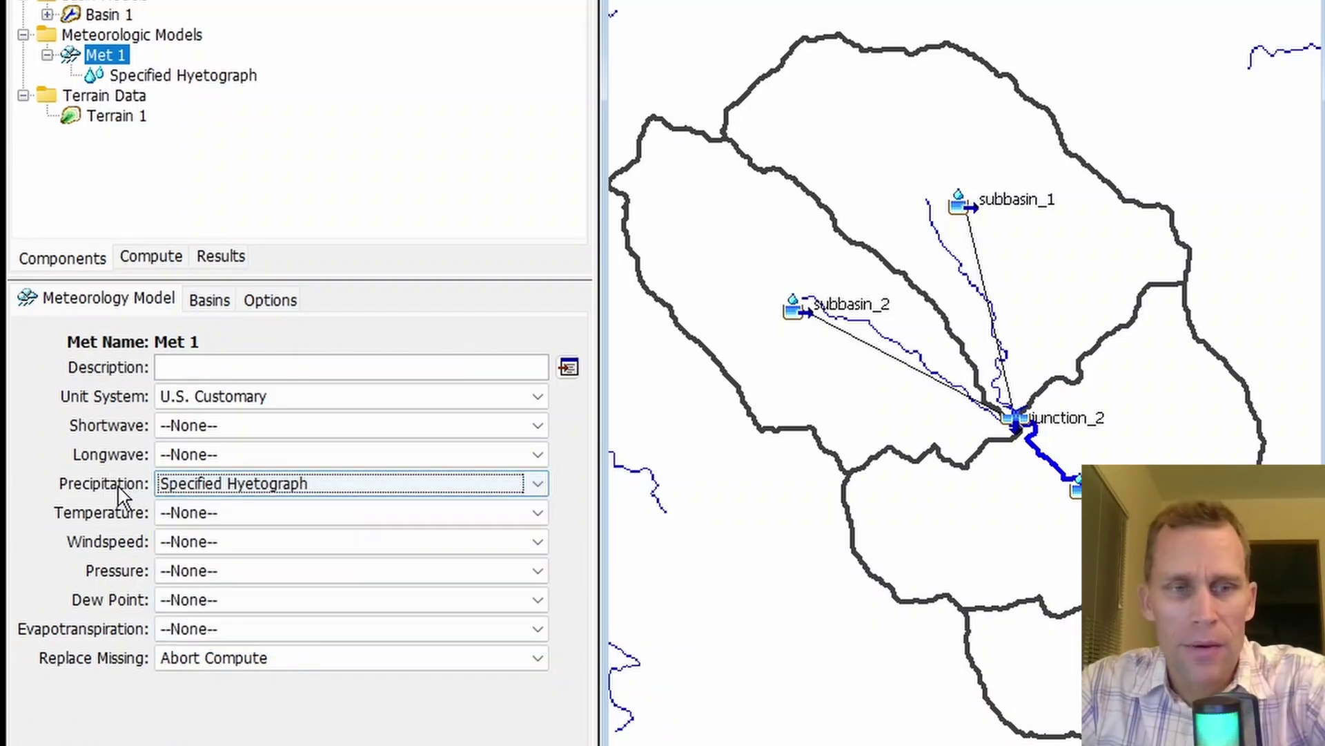
{"action": "left_click", "coordinate": [214, 489]}
{"action": "left_click", "coordinate": [258, 640]}
{"action": "left_click", "coordinate": [229, 321]}
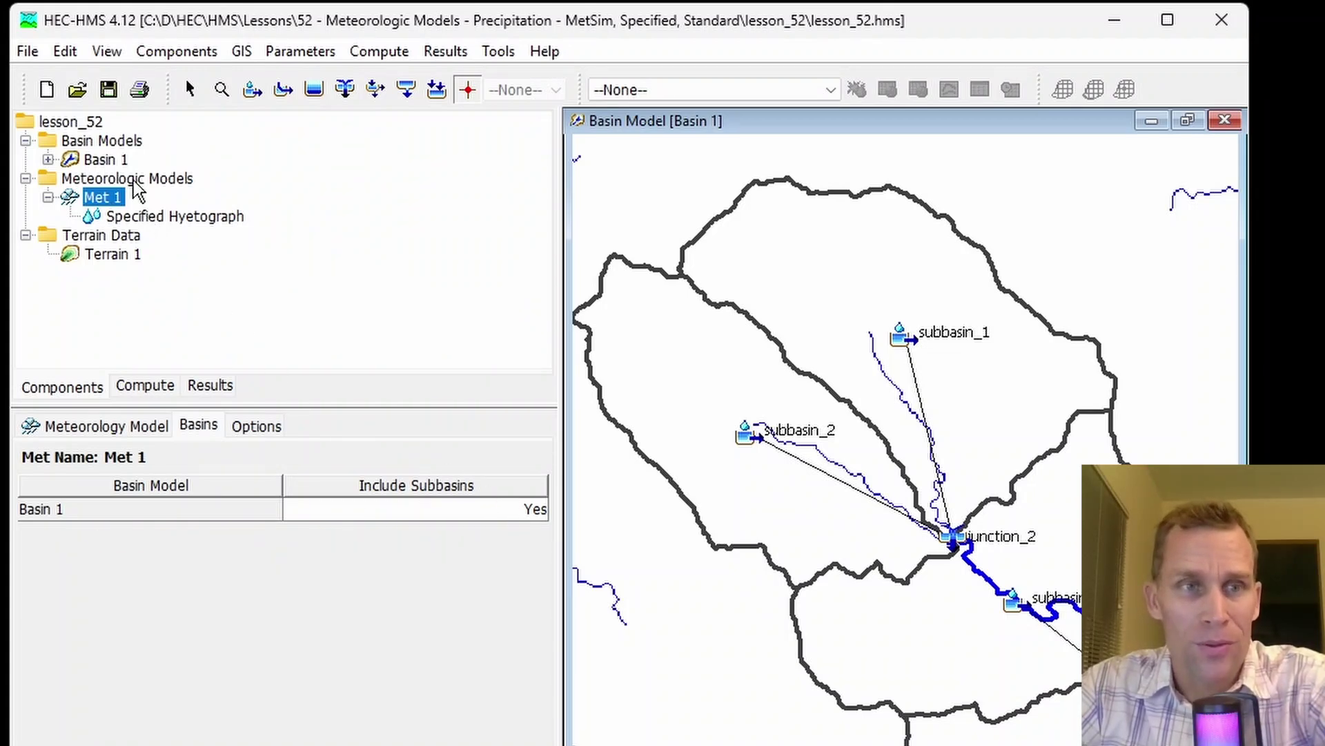
{"action": "left_click", "coordinate": [150, 218]}
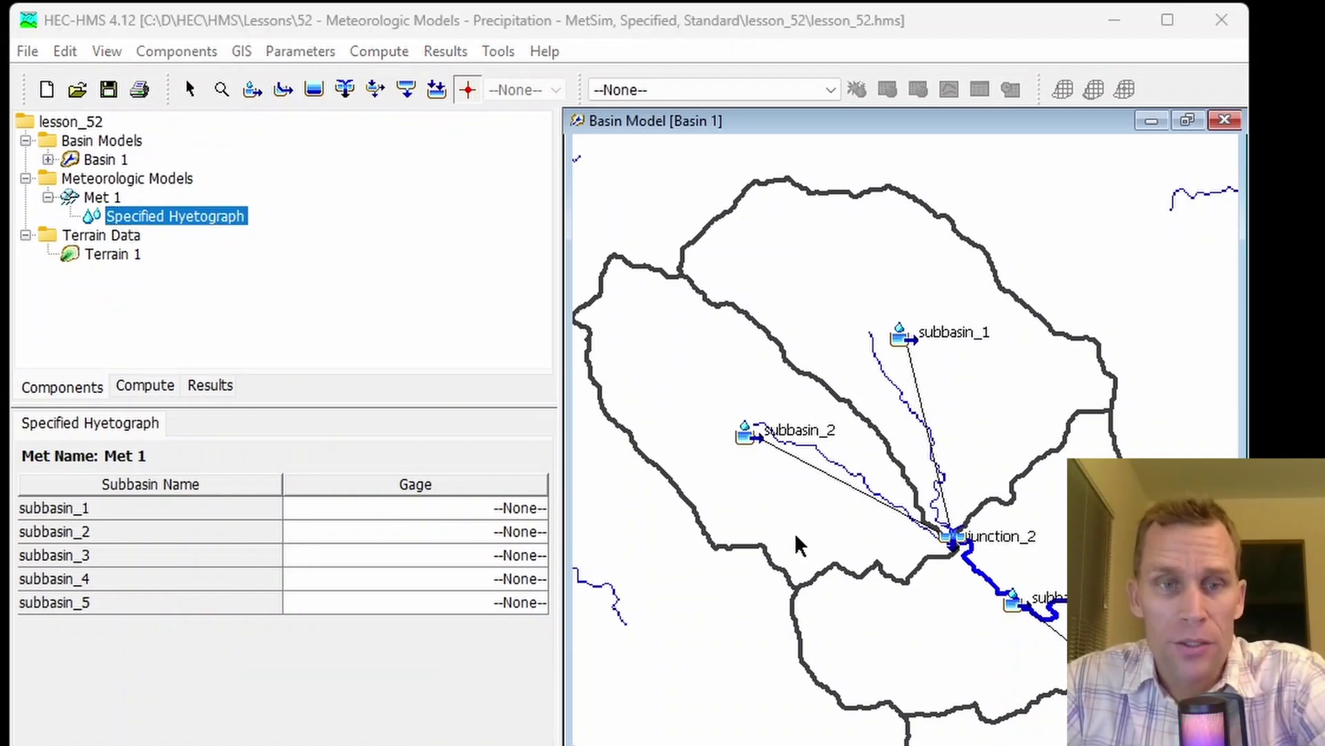
Find no gages offered for subbasin_1 and open the Time-Series Data Manager on Precipitation Gages.
{"action": "left_click", "coordinate": [415, 513]}
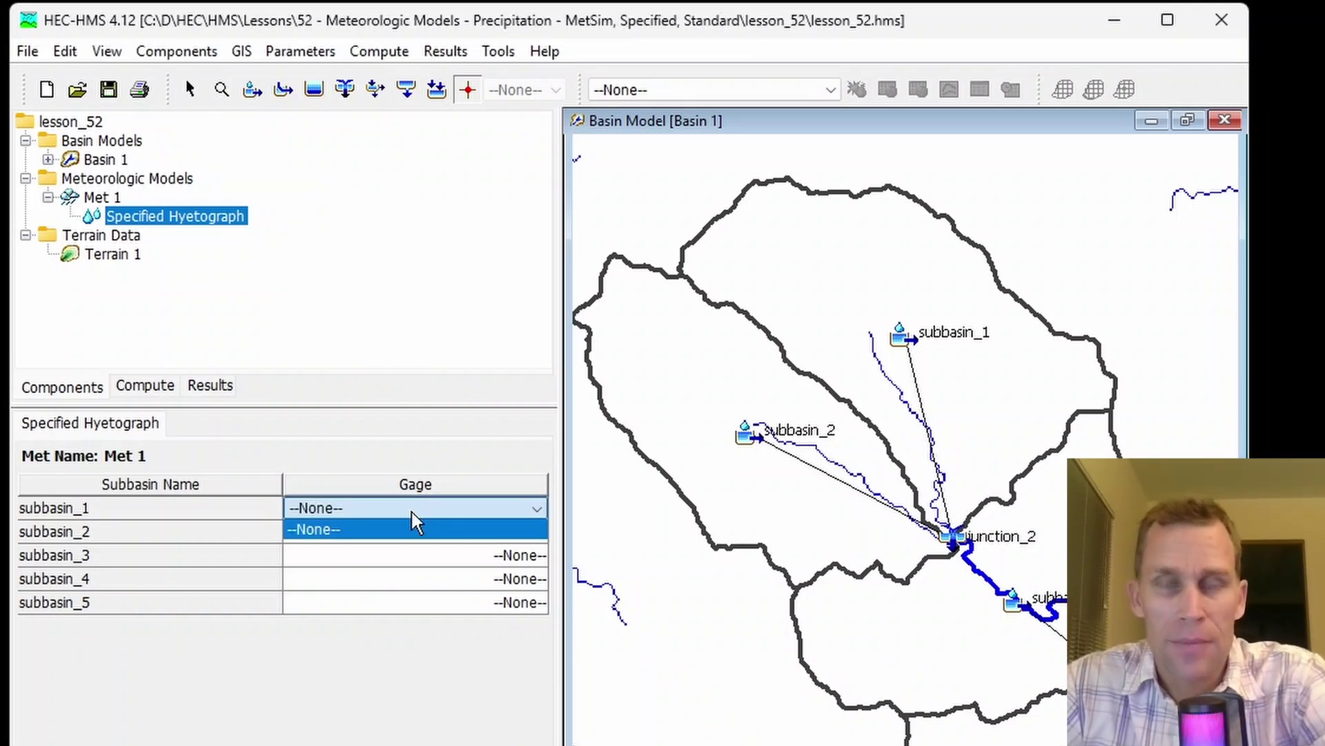
{"action": "left_click", "coordinate": [422, 552]}
{"action": "left_click", "coordinate": [435, 514]}
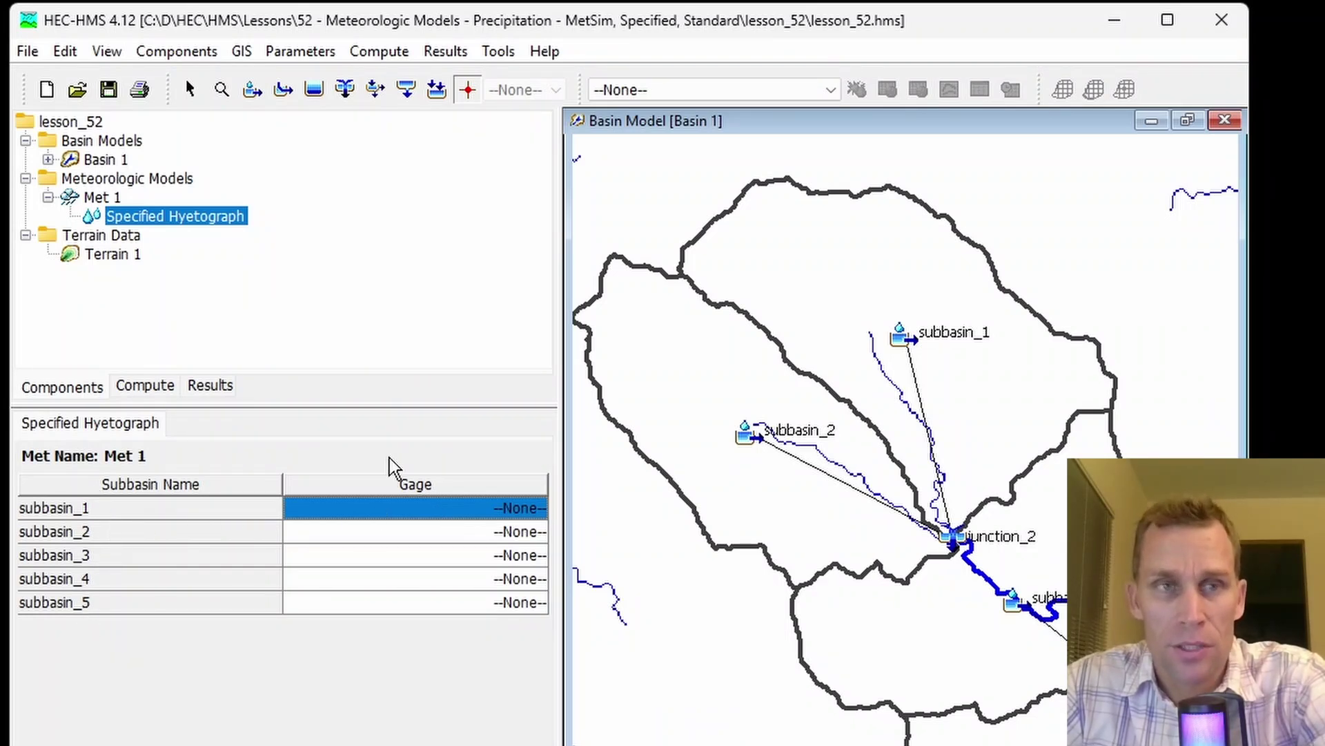
{"action": "left_click", "coordinate": [178, 53]}
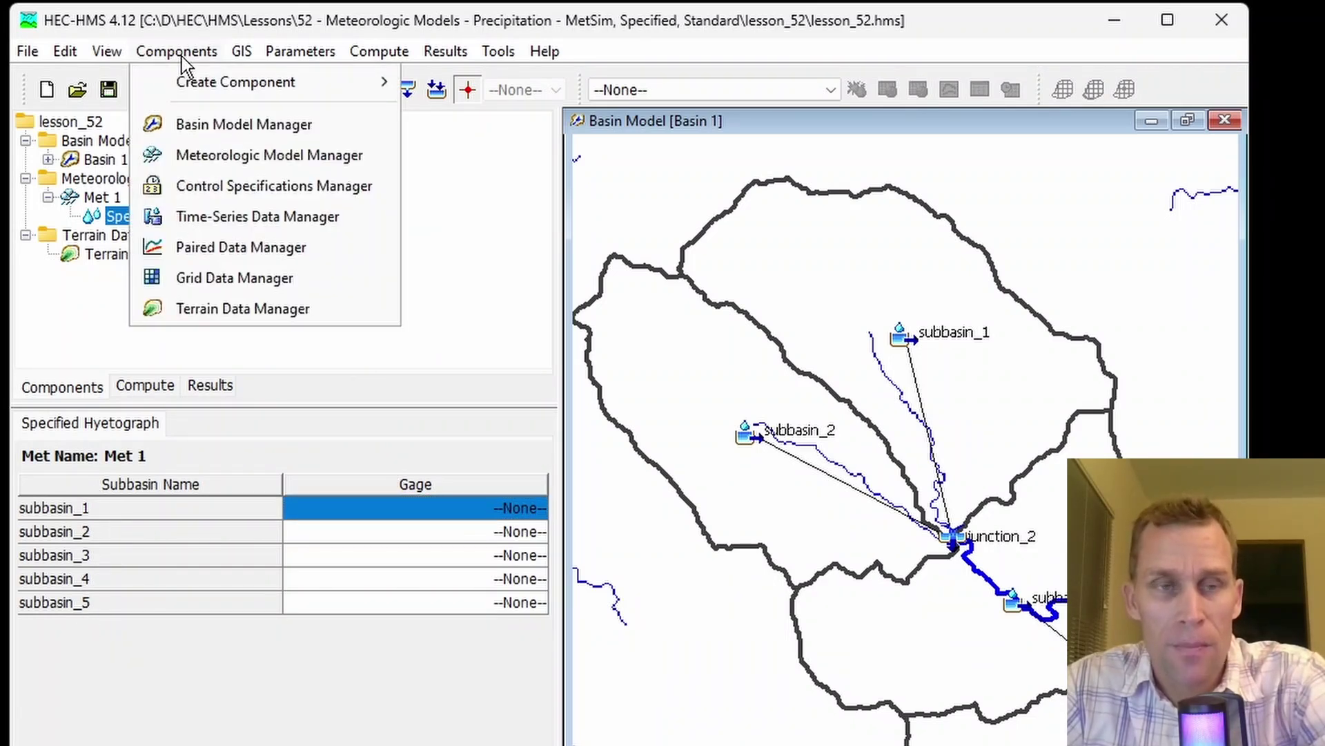
{"action": "left_click", "coordinate": [229, 219]}
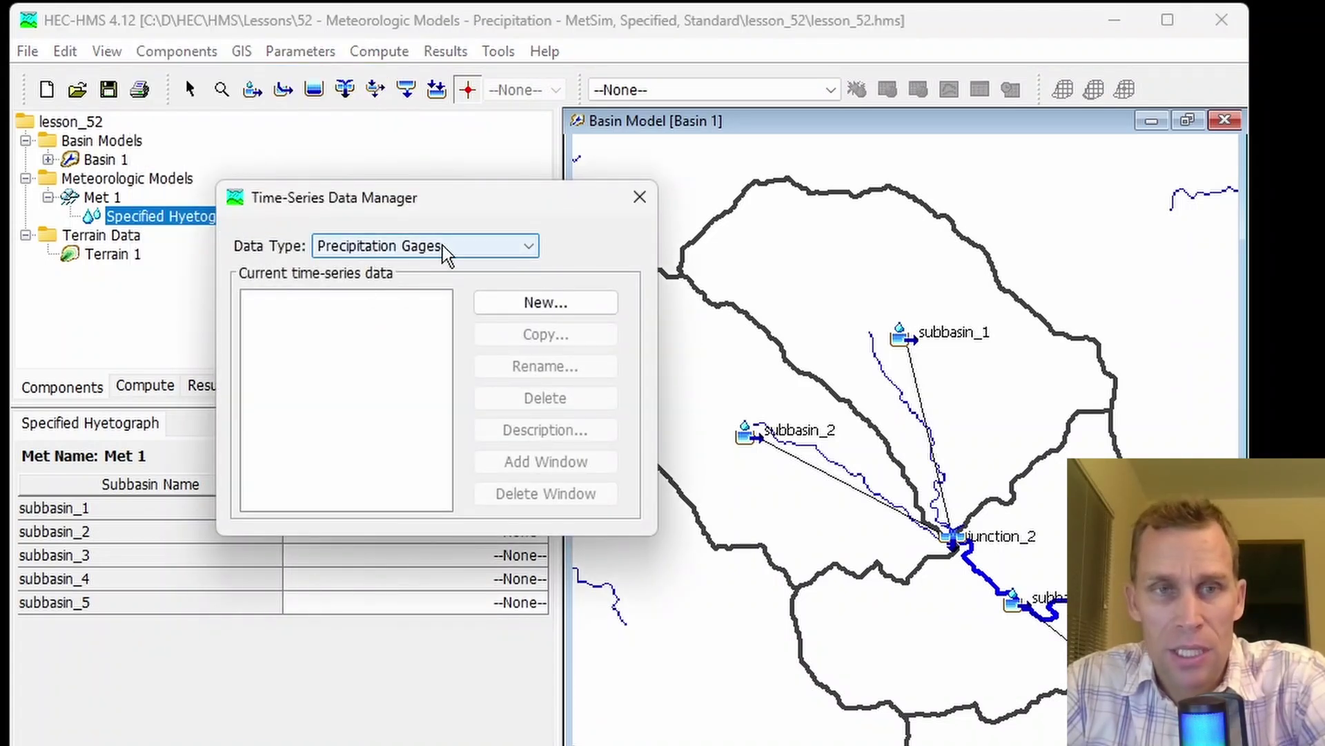
{"action": "left_click", "coordinate": [464, 246]}
{"action": "left_click", "coordinate": [404, 269]}
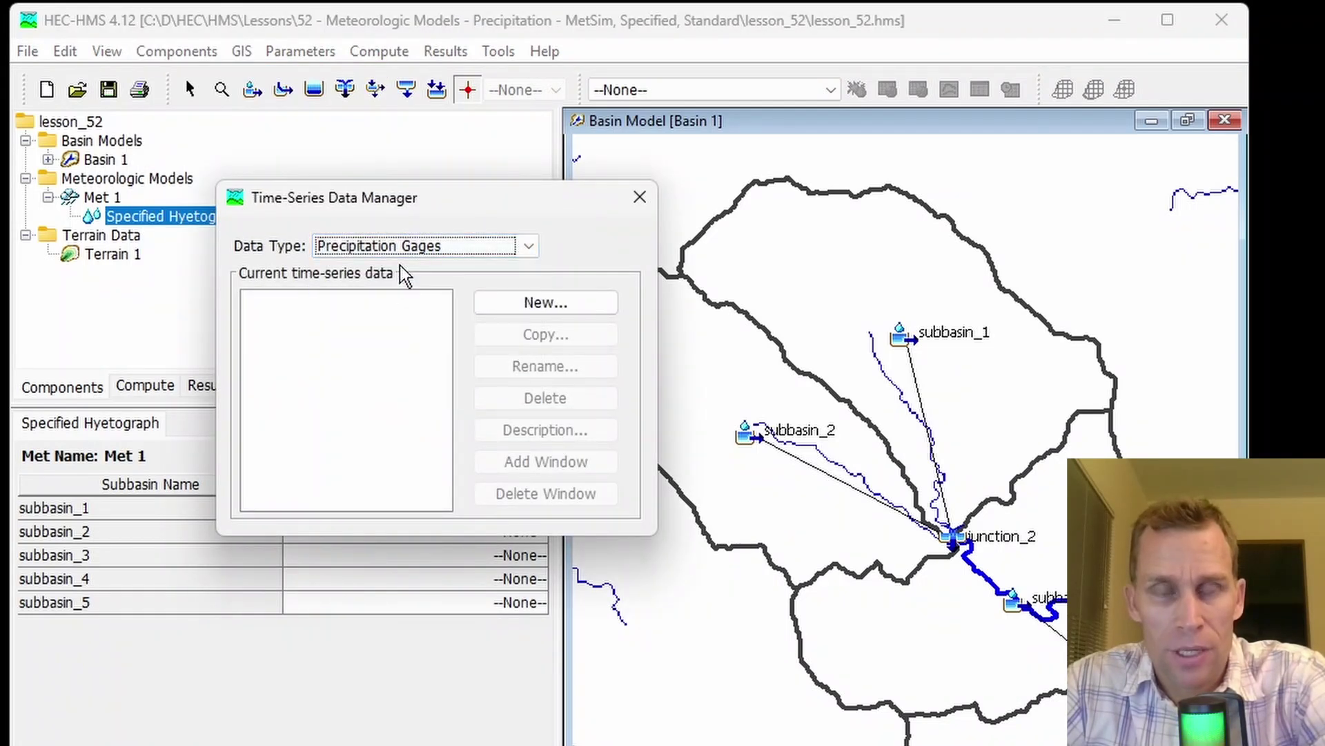
Create a new precipitation gage named subbasin_1.
{"action": "left_click", "coordinate": [546, 302]}
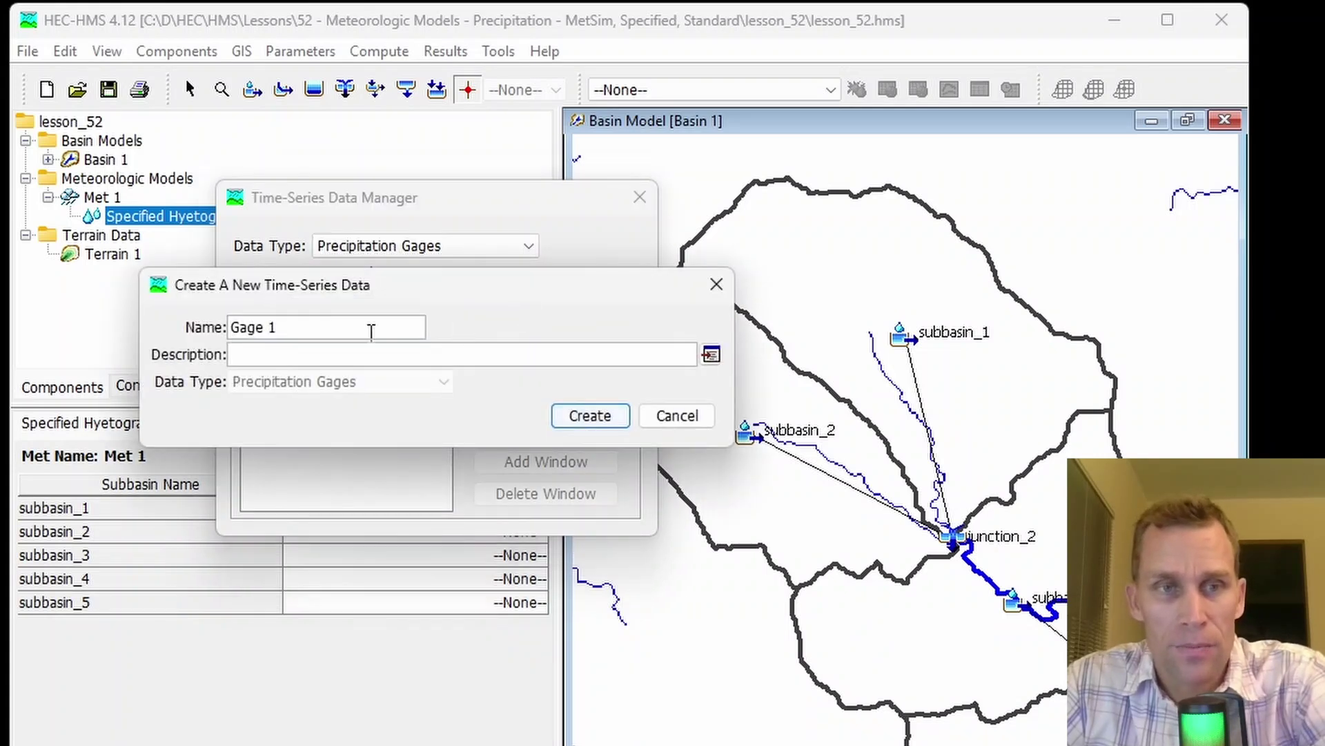
{"action": "left_click_drag", "start_coordinate": [328, 332], "coordinate": [94, 316]}
{"action": "type", "text": "subbasin_1"}
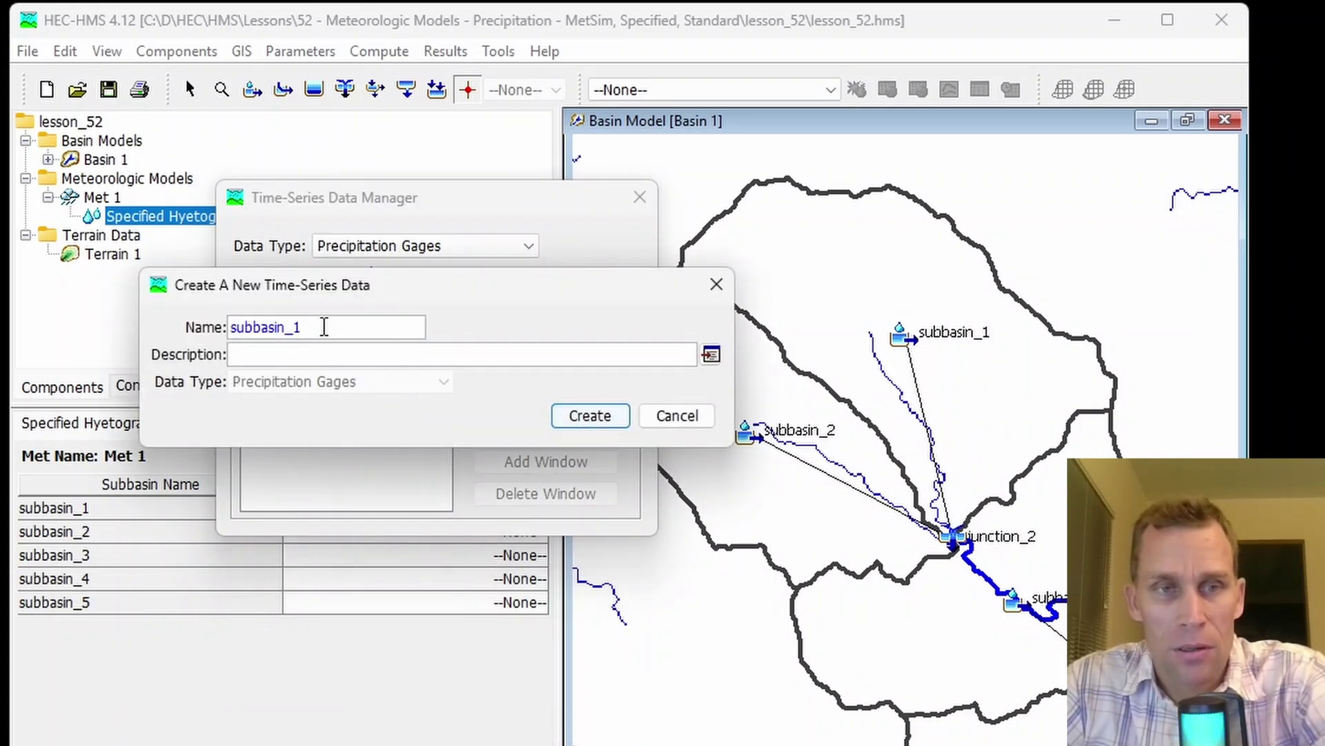
{"action": "left_click", "coordinate": [582, 421]}
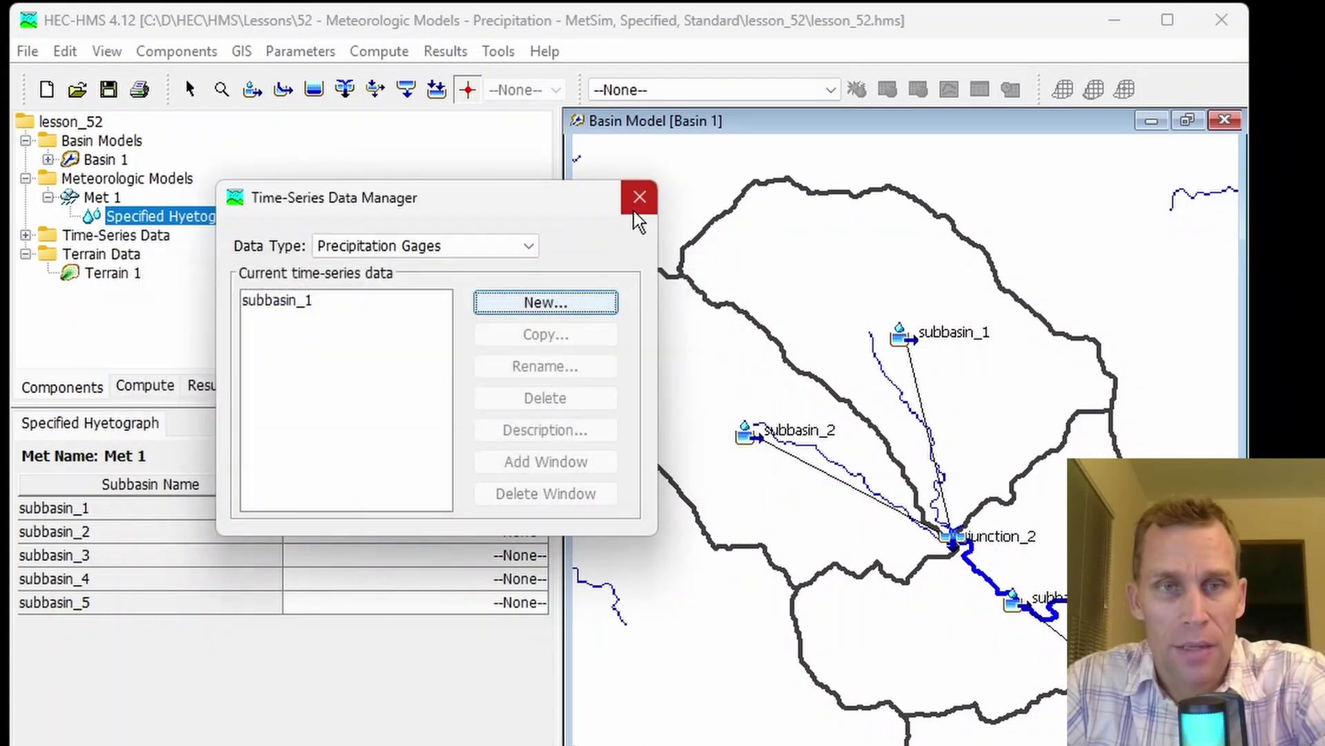
{"action": "left_click", "coordinate": [764, 400]}
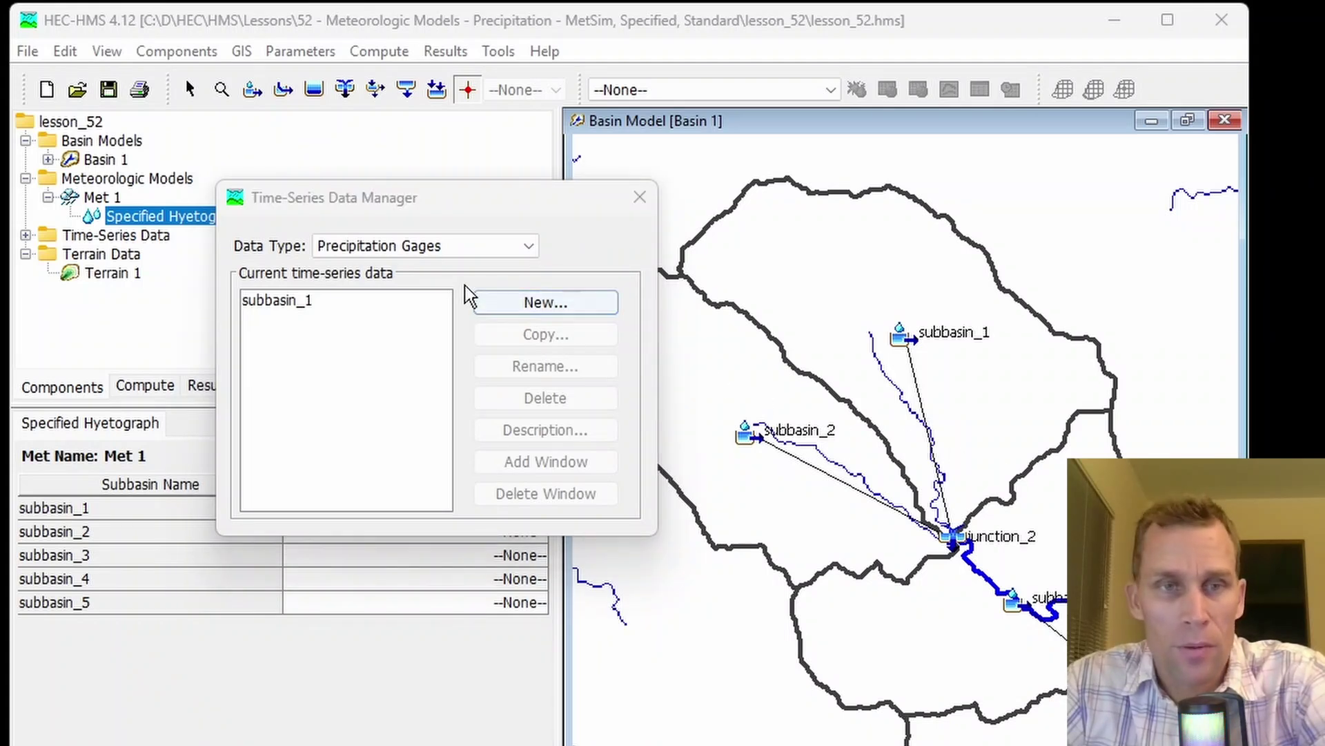
Create two more precipitation gages named subbasin_2 and subbasin_3-5.
{"action": "left_click", "coordinate": [524, 304]}
{"action": "left_click_drag", "start_coordinate": [363, 321], "coordinate": [210, 327]}
{"action": "type", "text": "subbasin_2"}
{"action": "left_click", "coordinate": [592, 418]}
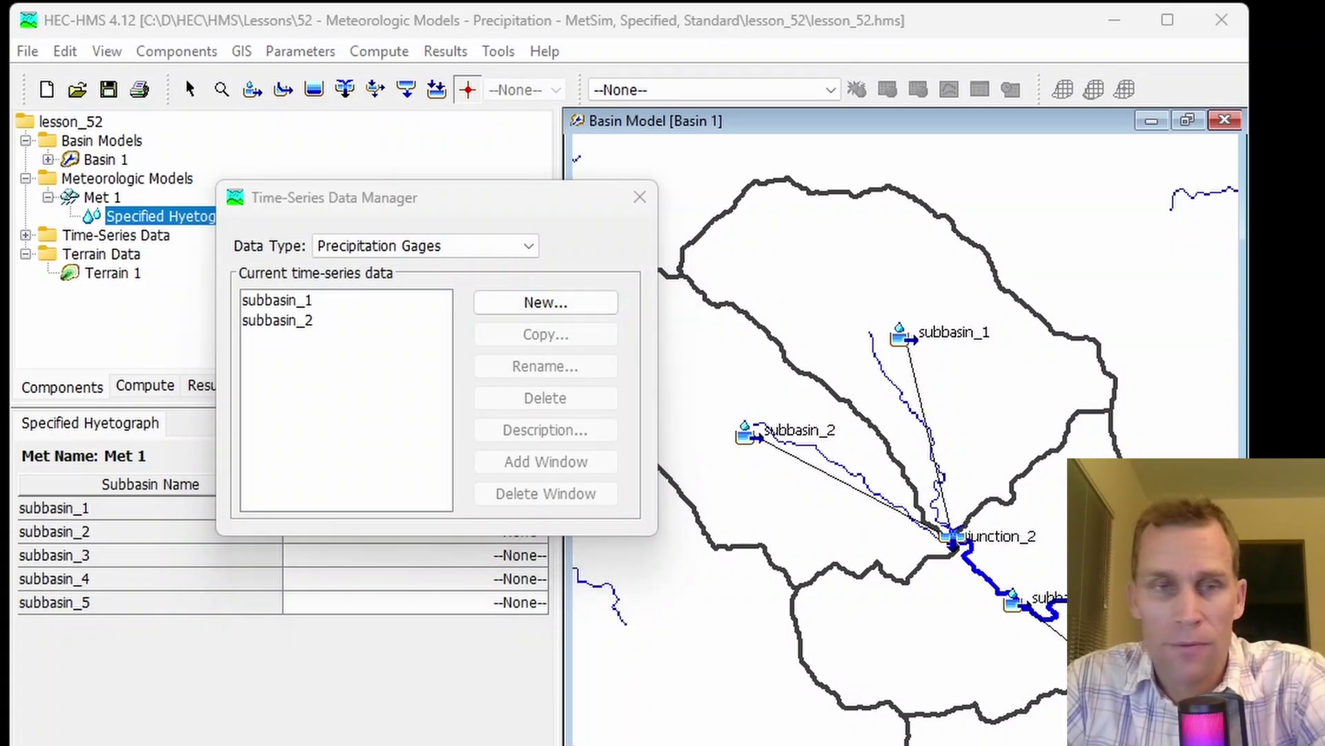
{"action": "left_click", "coordinate": [511, 304]}
{"action": "type", "text": "subbasin_3-5"}
{"action": "left_click", "coordinate": [598, 418]}
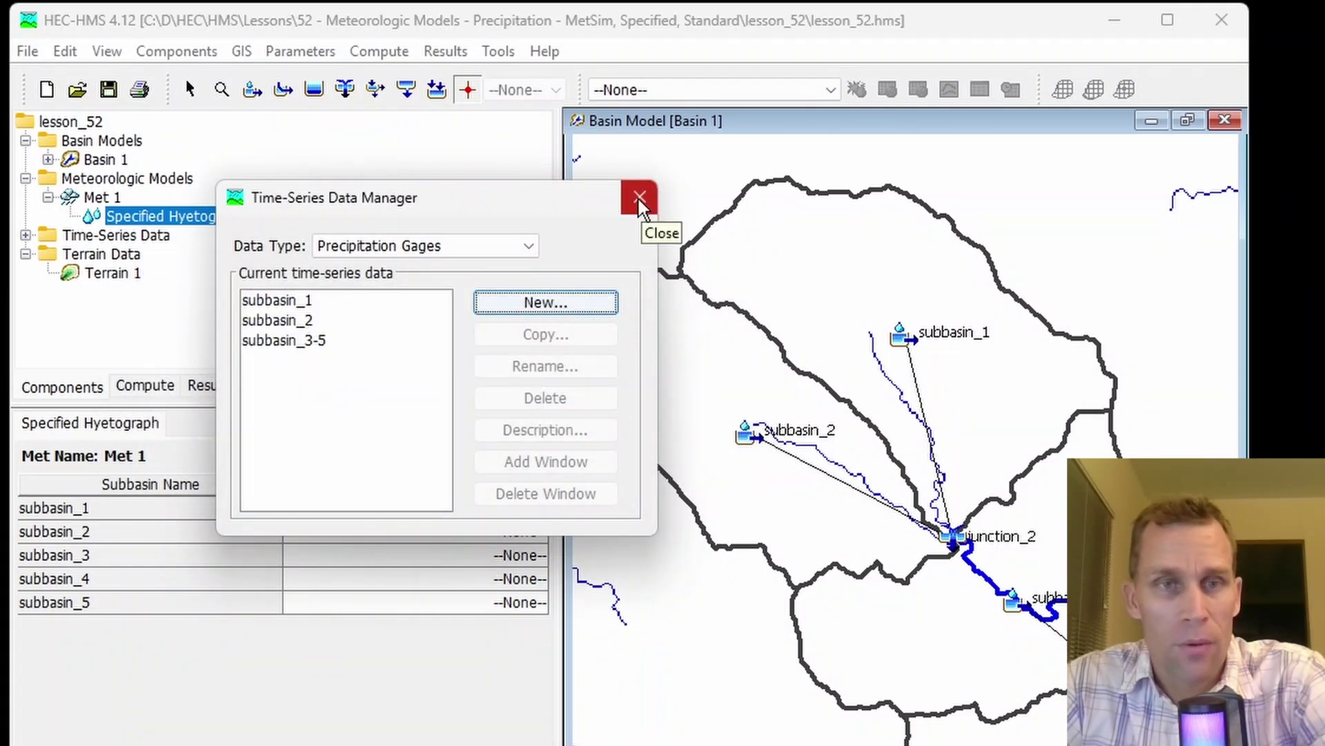
In the Gage column pick subbasin_1, subbasin_2, then subbasin_3-5 for subbasins 3, 4 and 5.
{"action": "left_click", "coordinate": [640, 200]}
{"action": "left_click", "coordinate": [427, 511]}
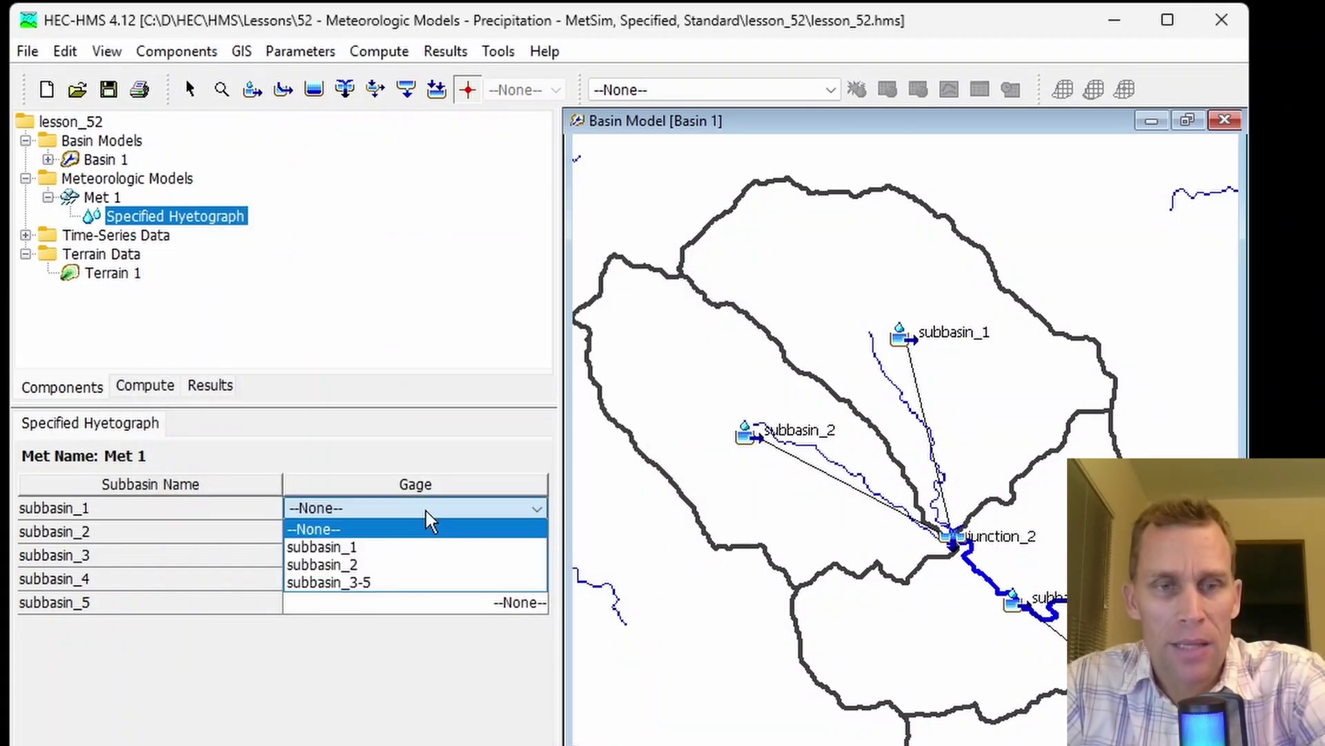
{"action": "left_click", "coordinate": [414, 547]}
{"action": "left_click", "coordinate": [422, 537]}
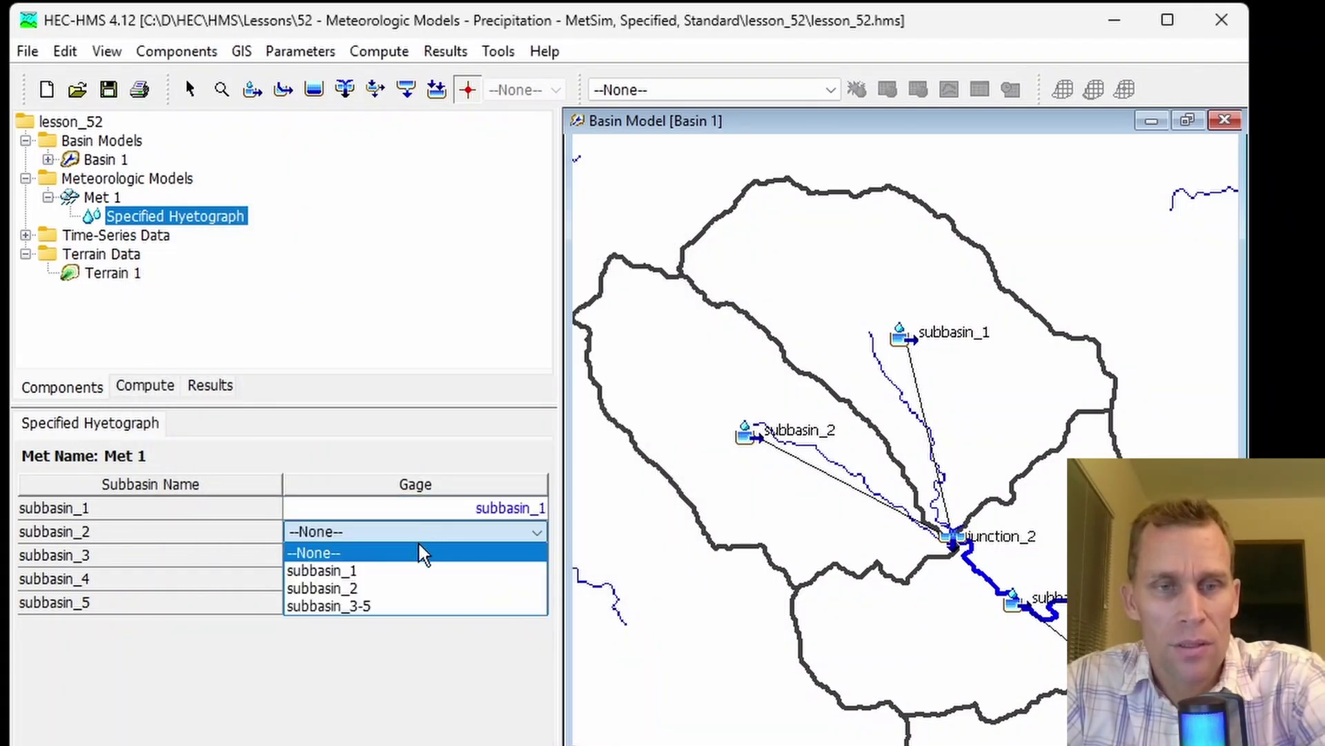
{"action": "left_click", "coordinate": [414, 589]}
{"action": "left_click", "coordinate": [424, 557]}
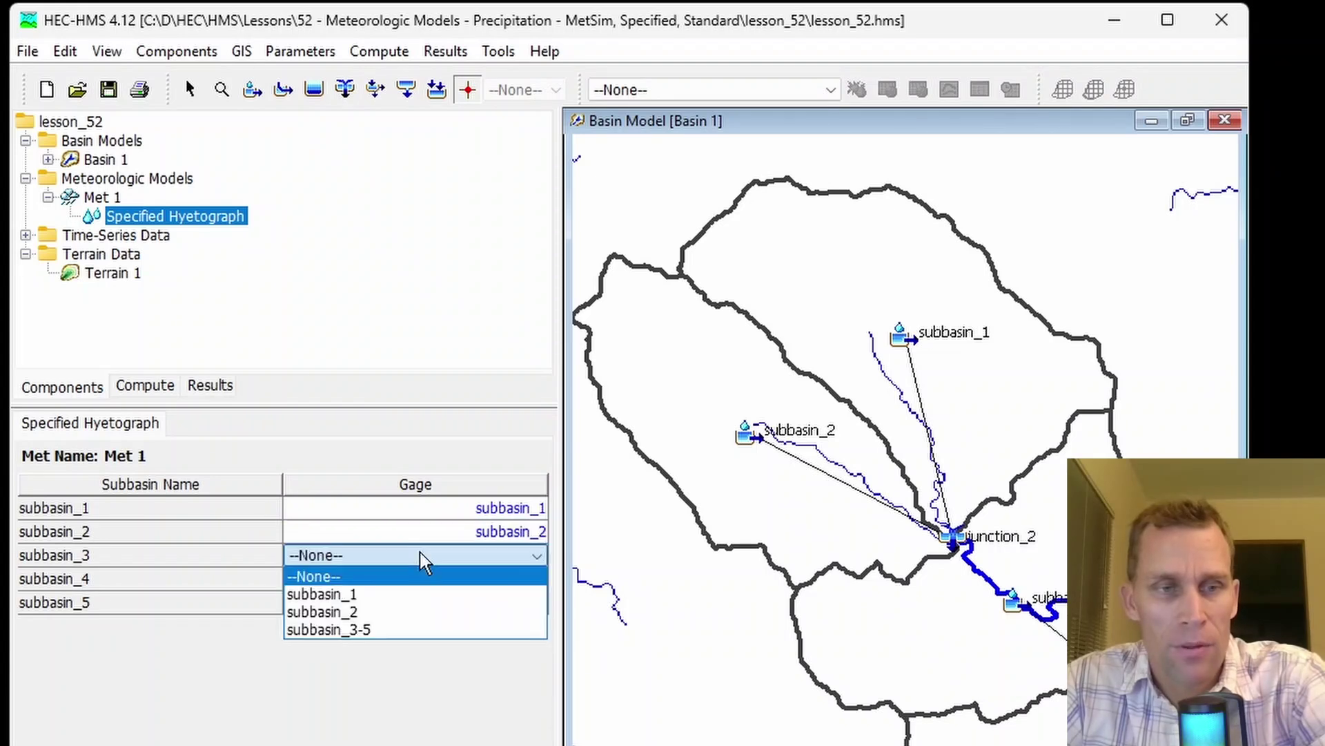
{"action": "left_click", "coordinate": [411, 629]}
{"action": "left_click", "coordinate": [419, 582]}
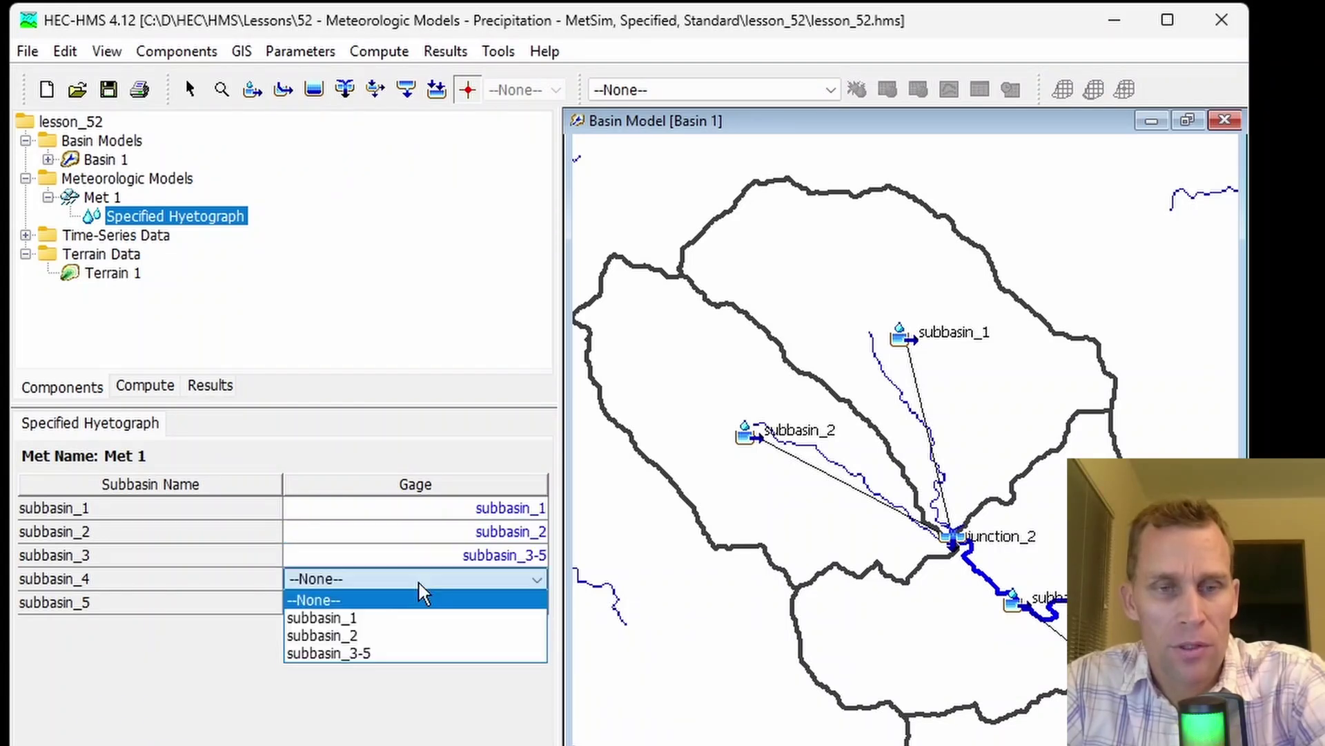
{"action": "left_click", "coordinate": [409, 653]}
{"action": "left_click", "coordinate": [423, 604]}
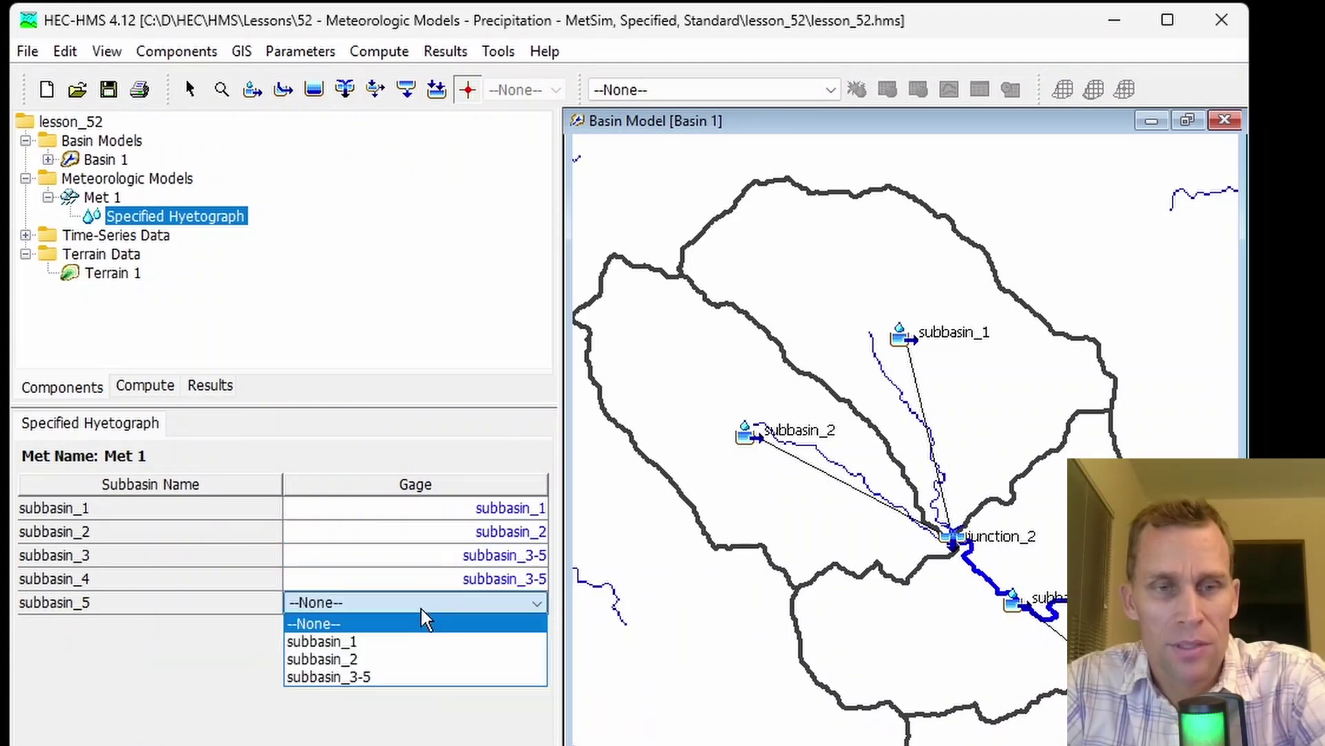
{"action": "left_click", "coordinate": [385, 677]}
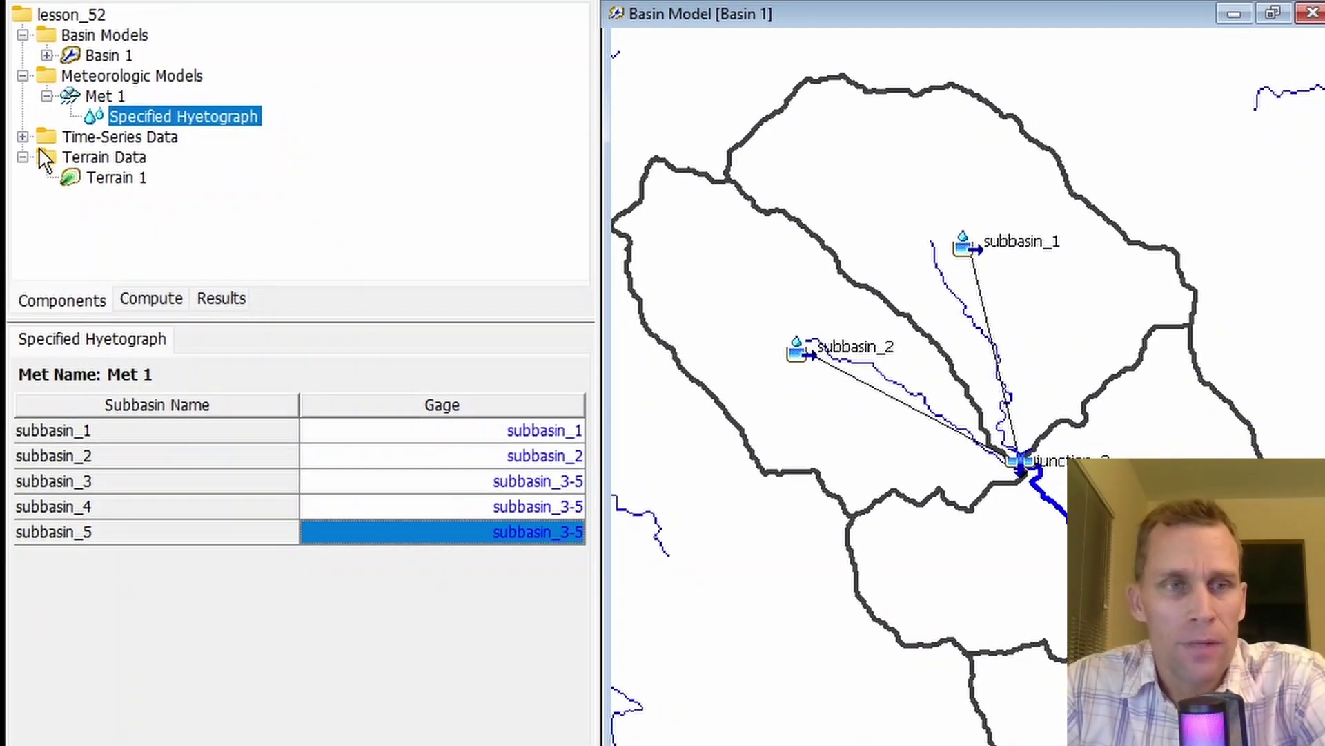
Expand Time-Series Data to the precipitation gages and open the subbasin_1 gage properties.
{"action": "left_click", "coordinate": [97, 137]}
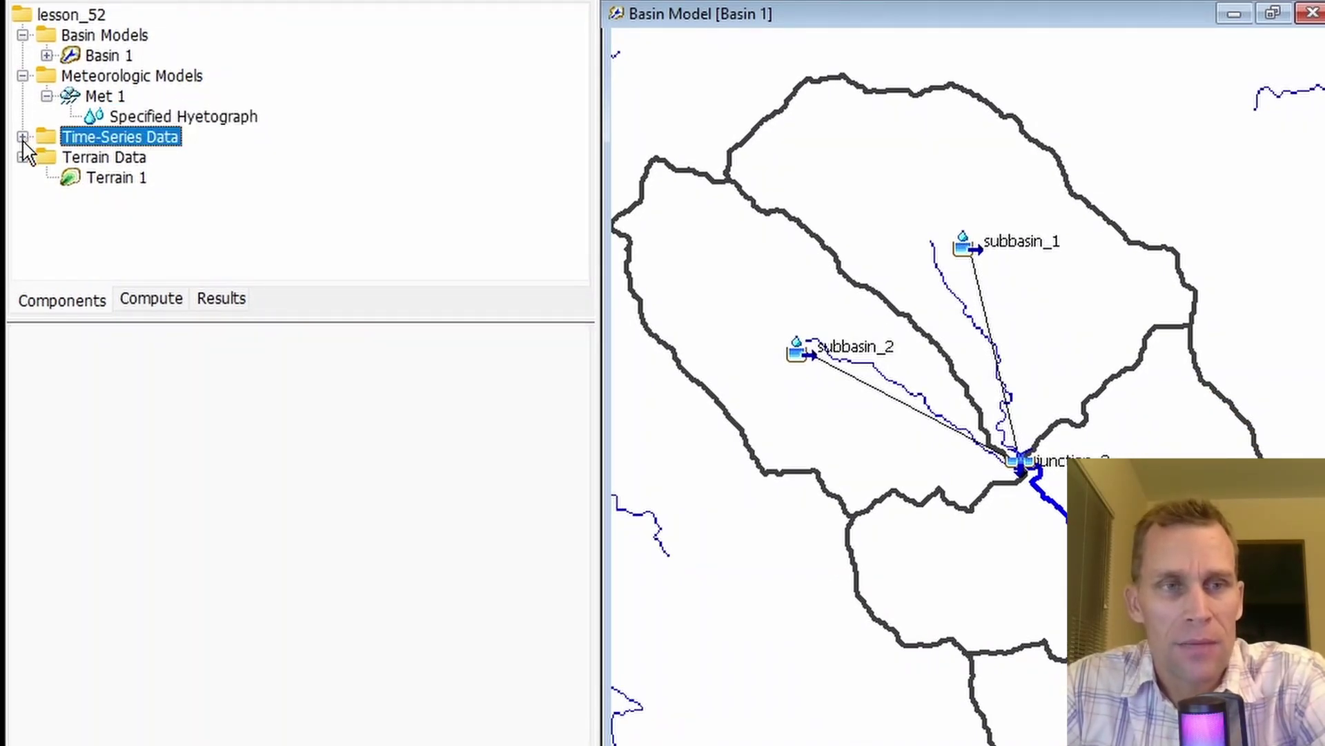
{"action": "left_click", "coordinate": [23, 137]}
{"action": "left_click", "coordinate": [46, 157]}
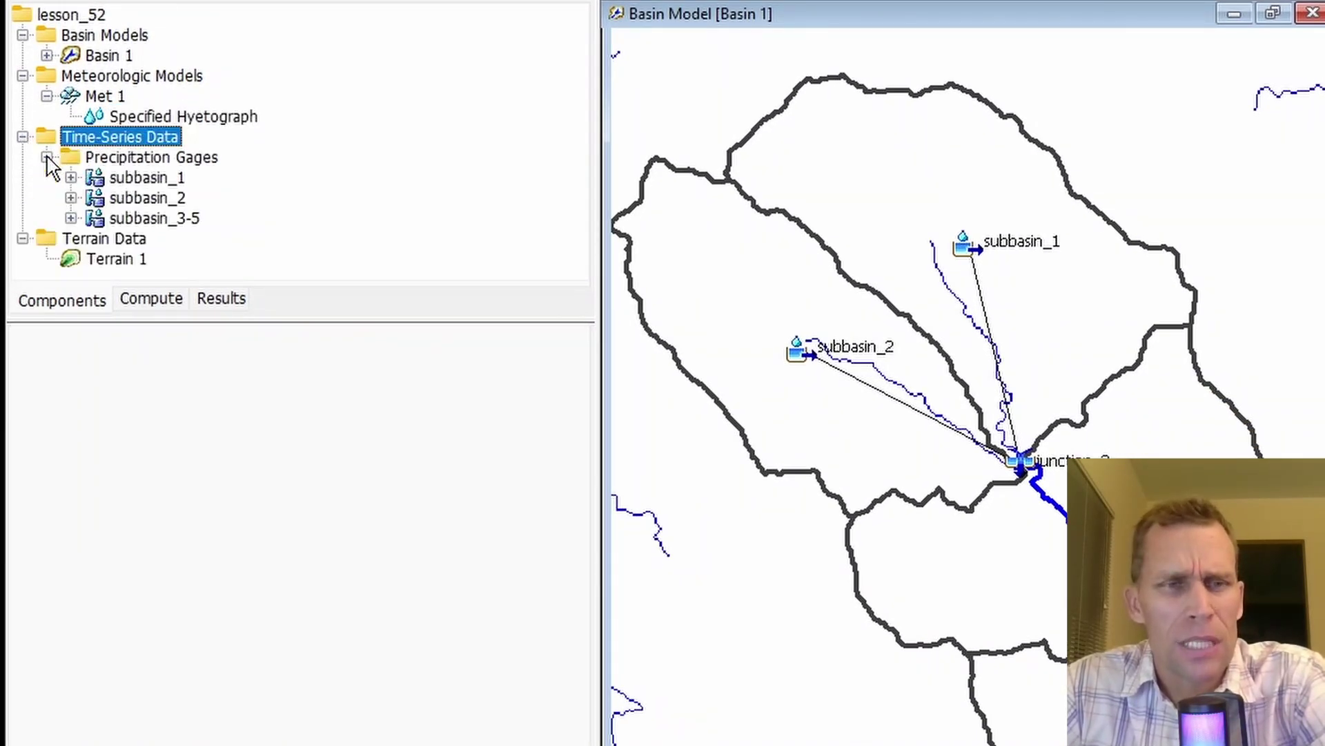
{"action": "left_click", "coordinate": [146, 177]}
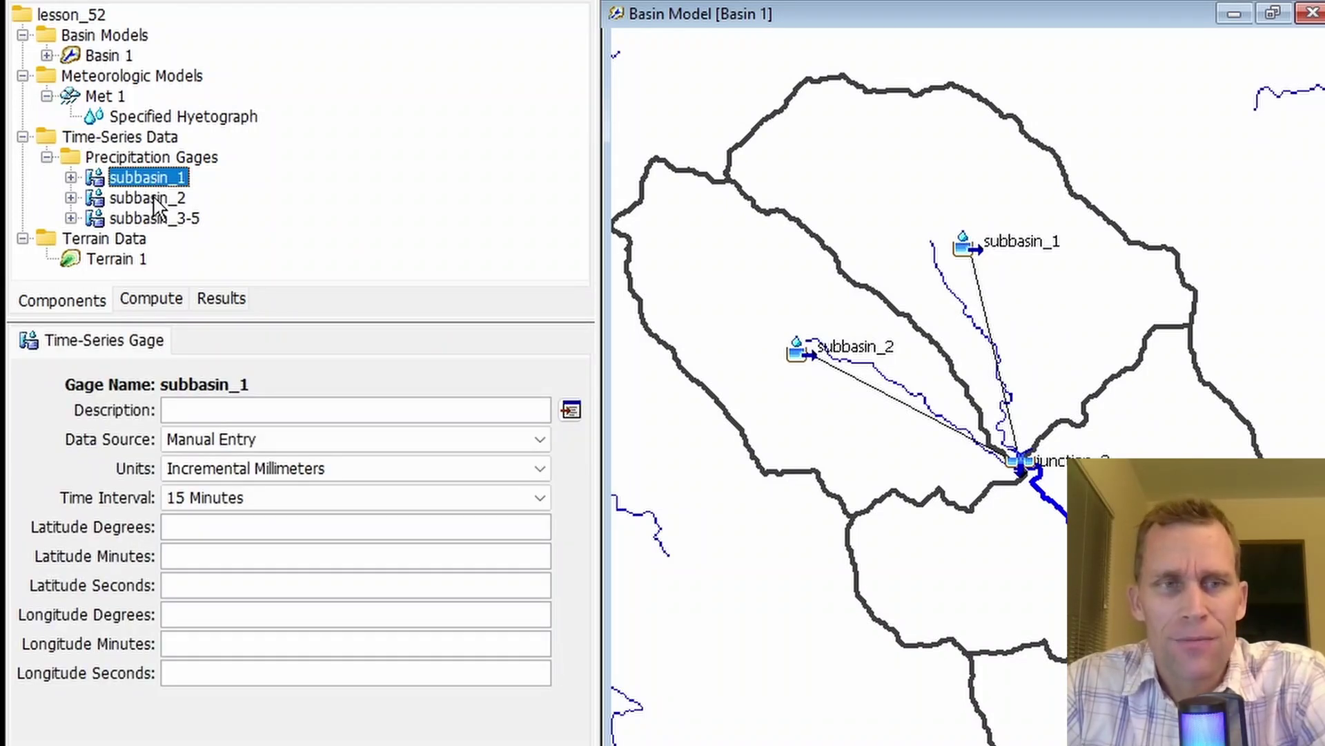
{"action": "left_click", "coordinate": [153, 198]}
{"action": "left_click", "coordinate": [153, 219]}
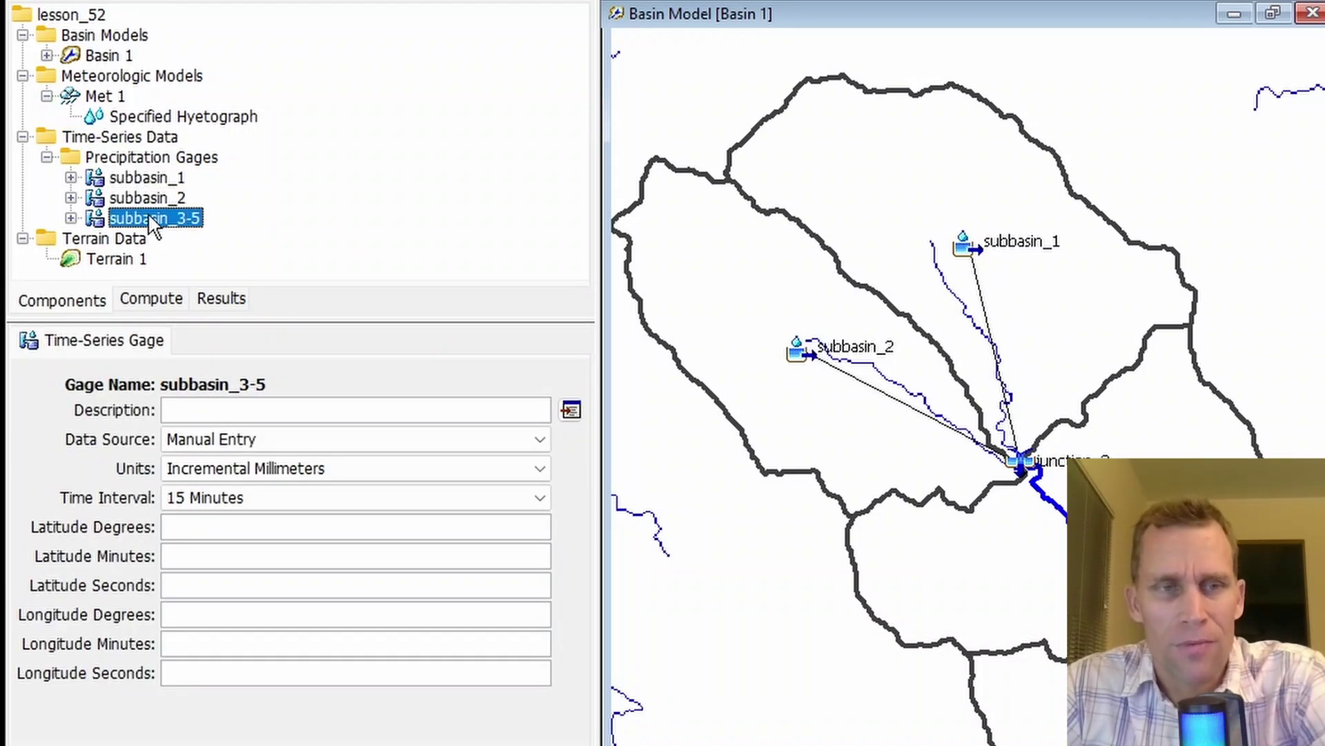
{"action": "left_click", "coordinate": [146, 180]}
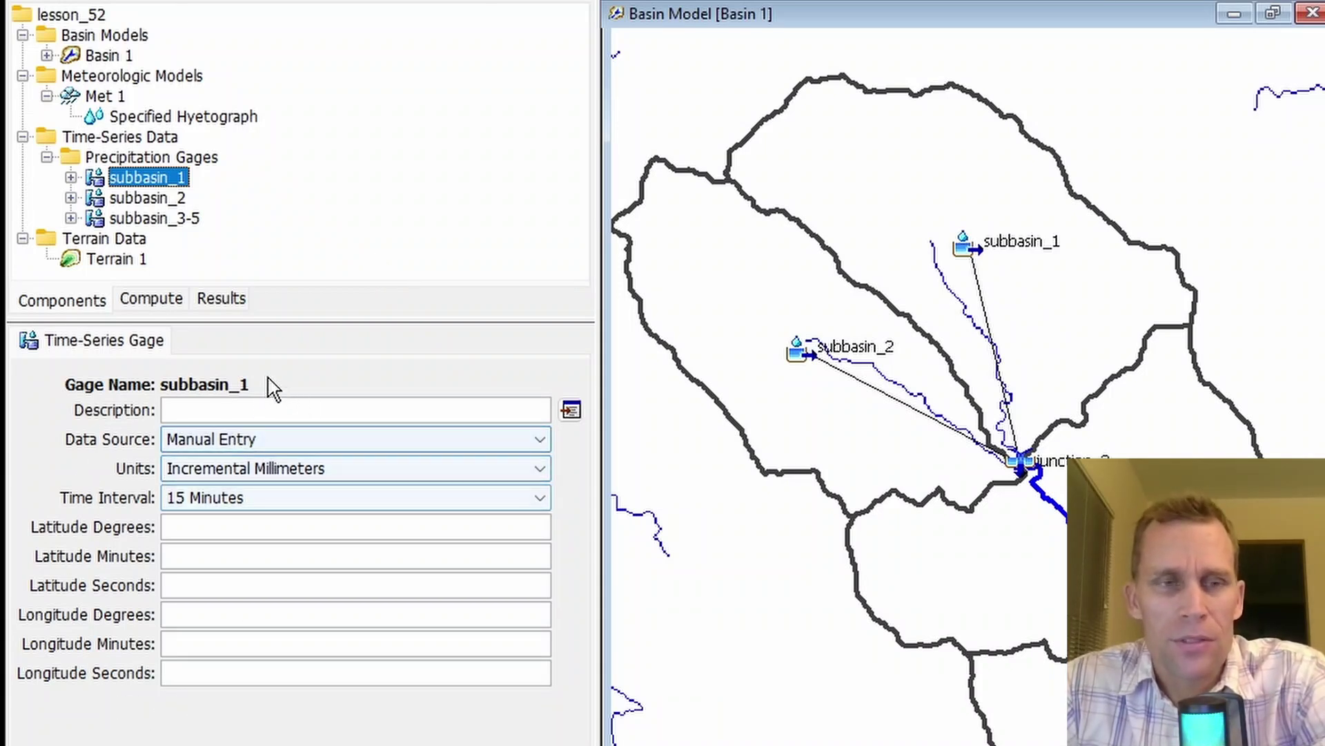
Keep Manual Entry as the data source and set units to Incremental Inches, interval 1 Hour.
{"action": "left_click", "coordinate": [178, 413]}
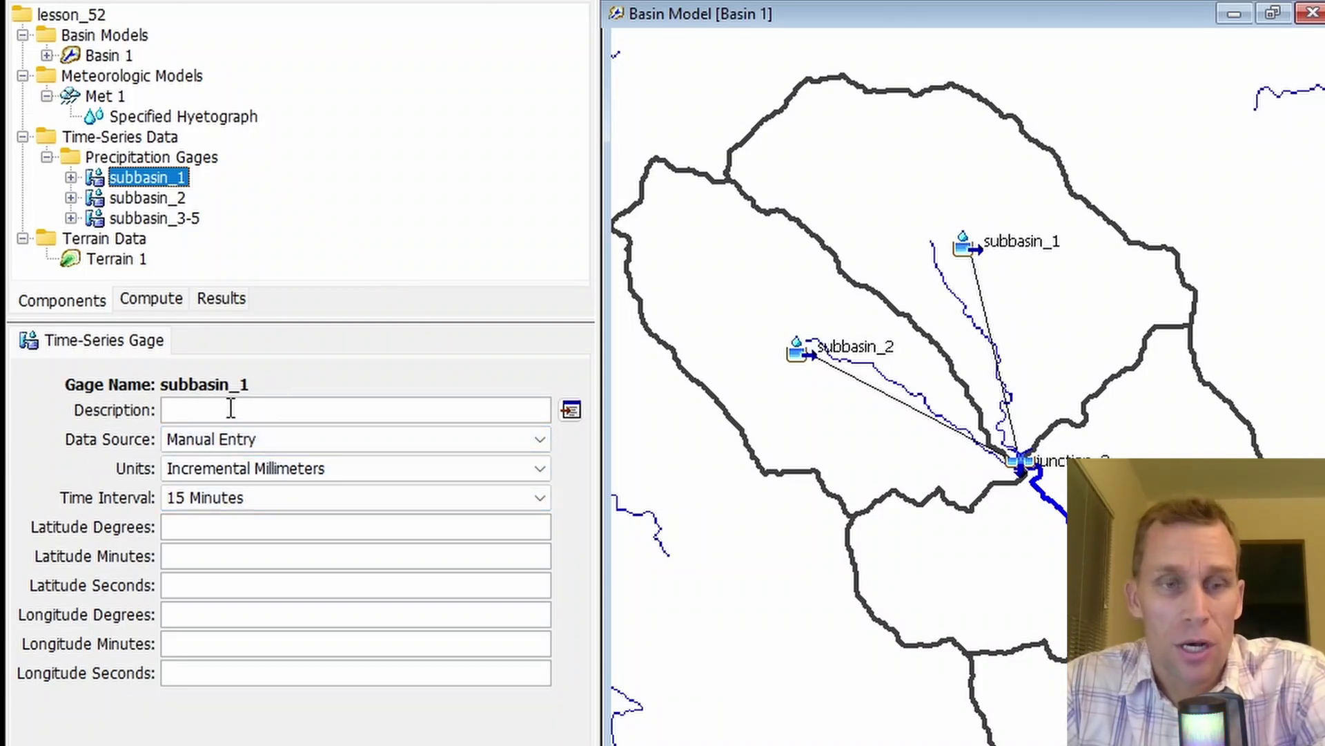
{"action": "left_click", "coordinate": [295, 443]}
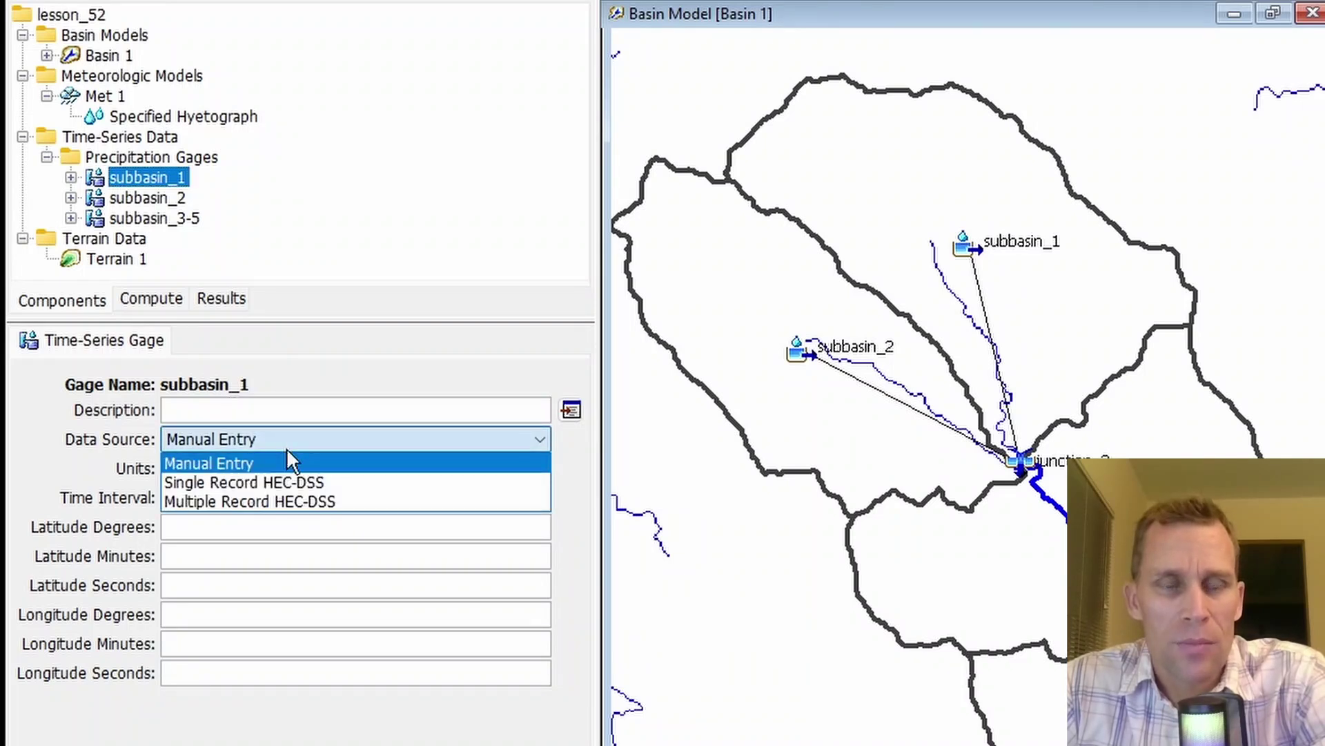
{"action": "left_click", "coordinate": [272, 481]}
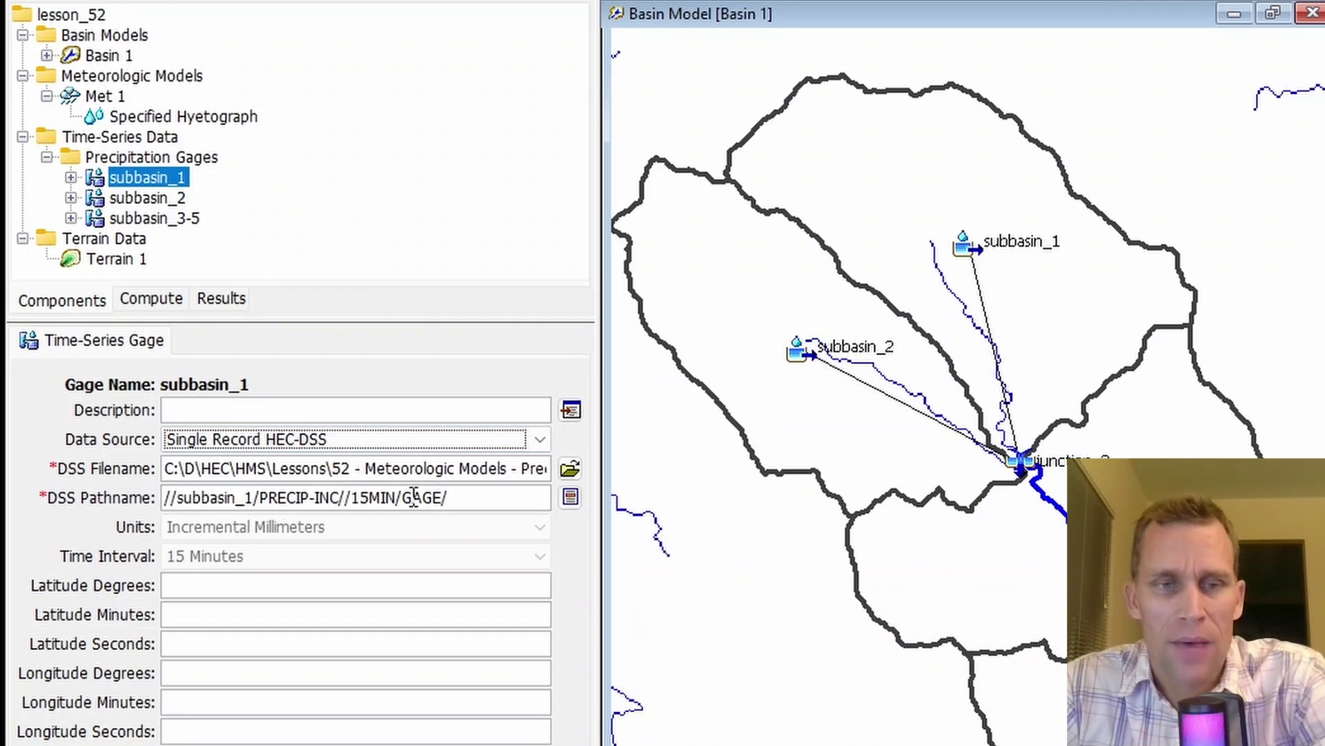
{"action": "left_click", "coordinate": [345, 440]}
{"action": "left_click", "coordinate": [346, 457]}
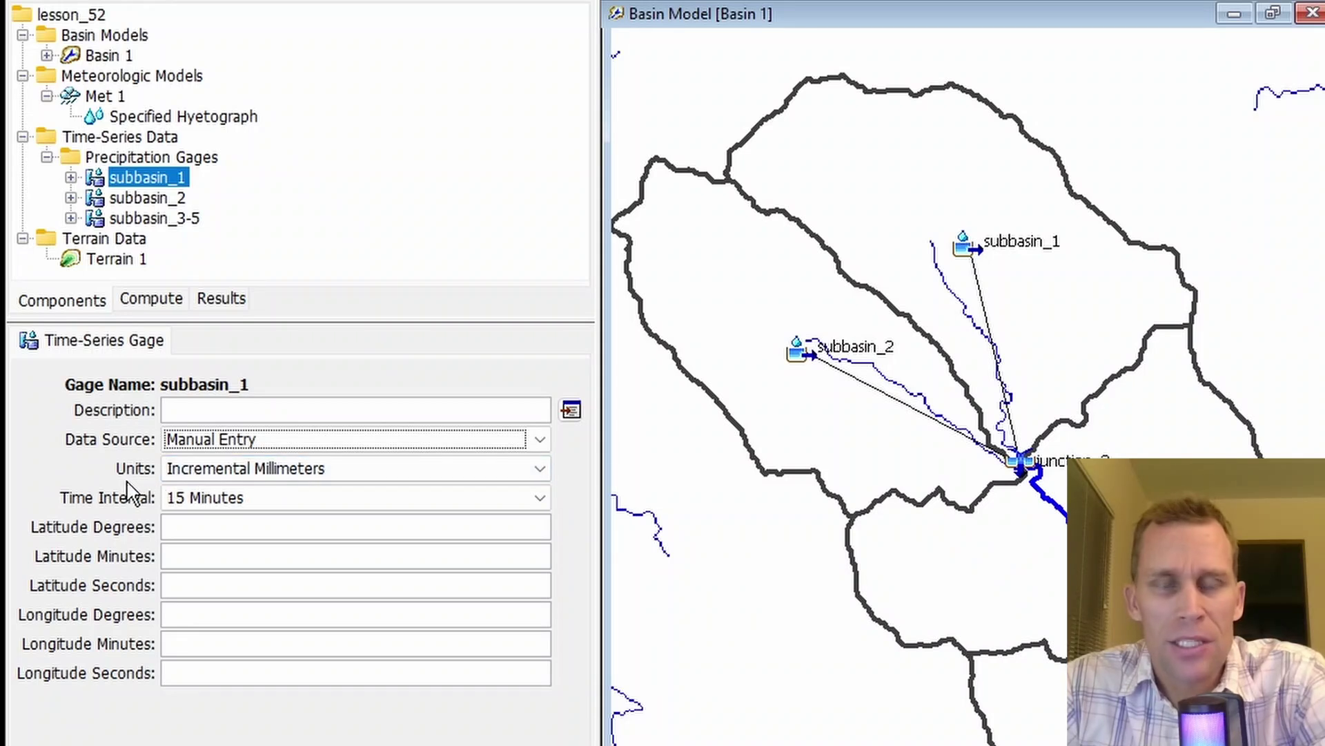
{"action": "left_click", "coordinate": [272, 469]}
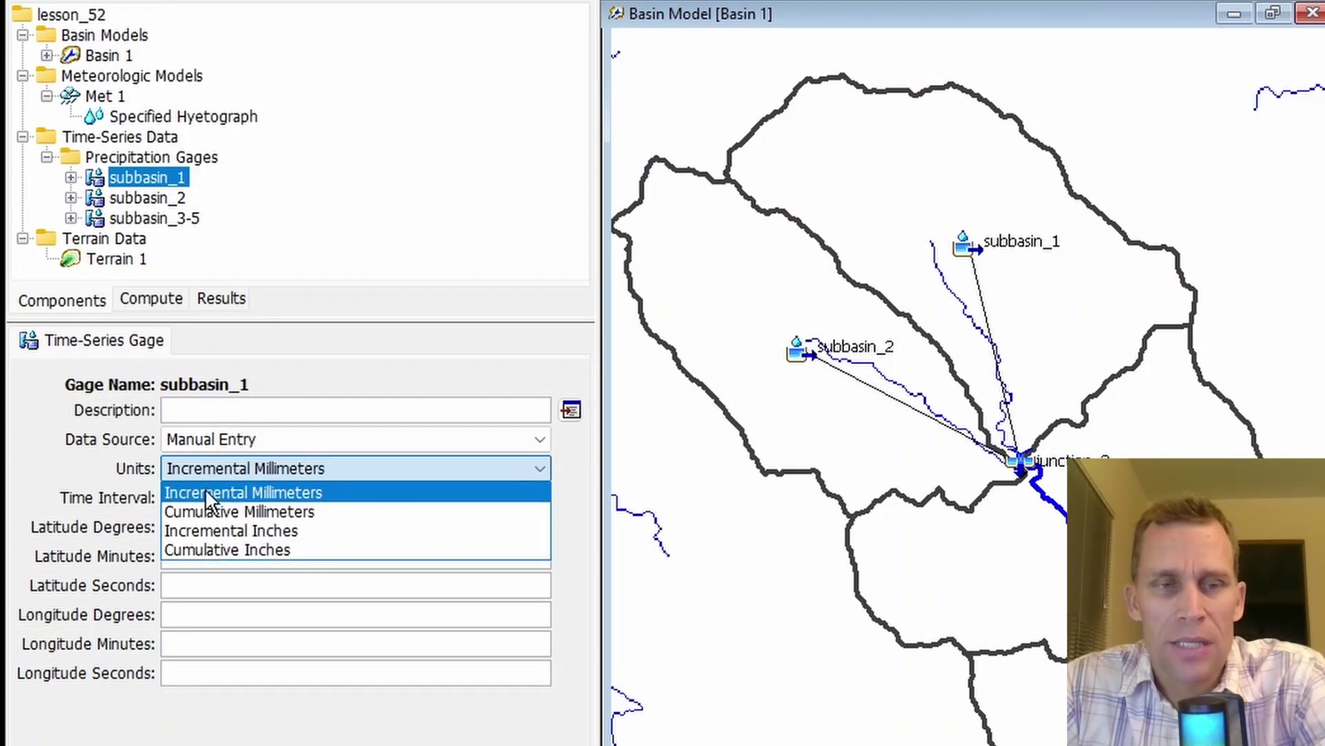
{"action": "left_click", "coordinate": [209, 530]}
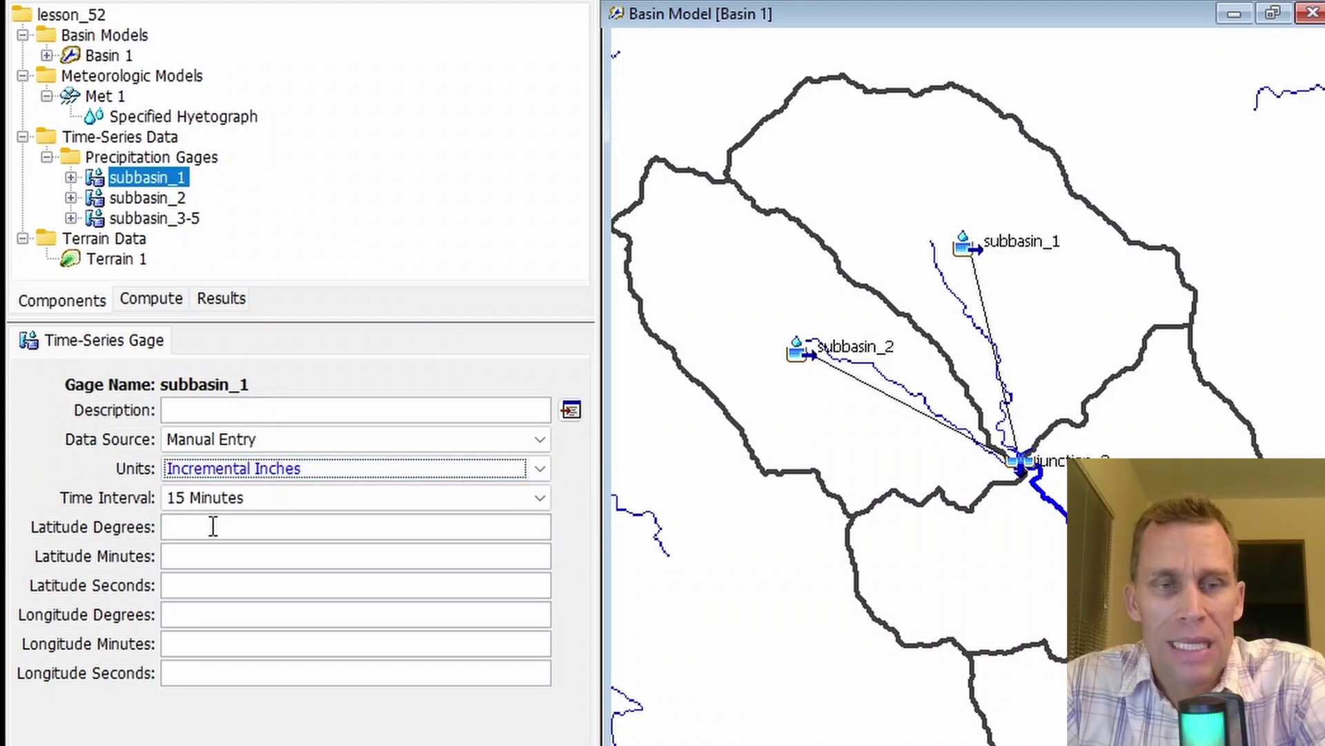
{"action": "left_click", "coordinate": [239, 498]}
{"action": "left_click", "coordinate": [216, 585]}
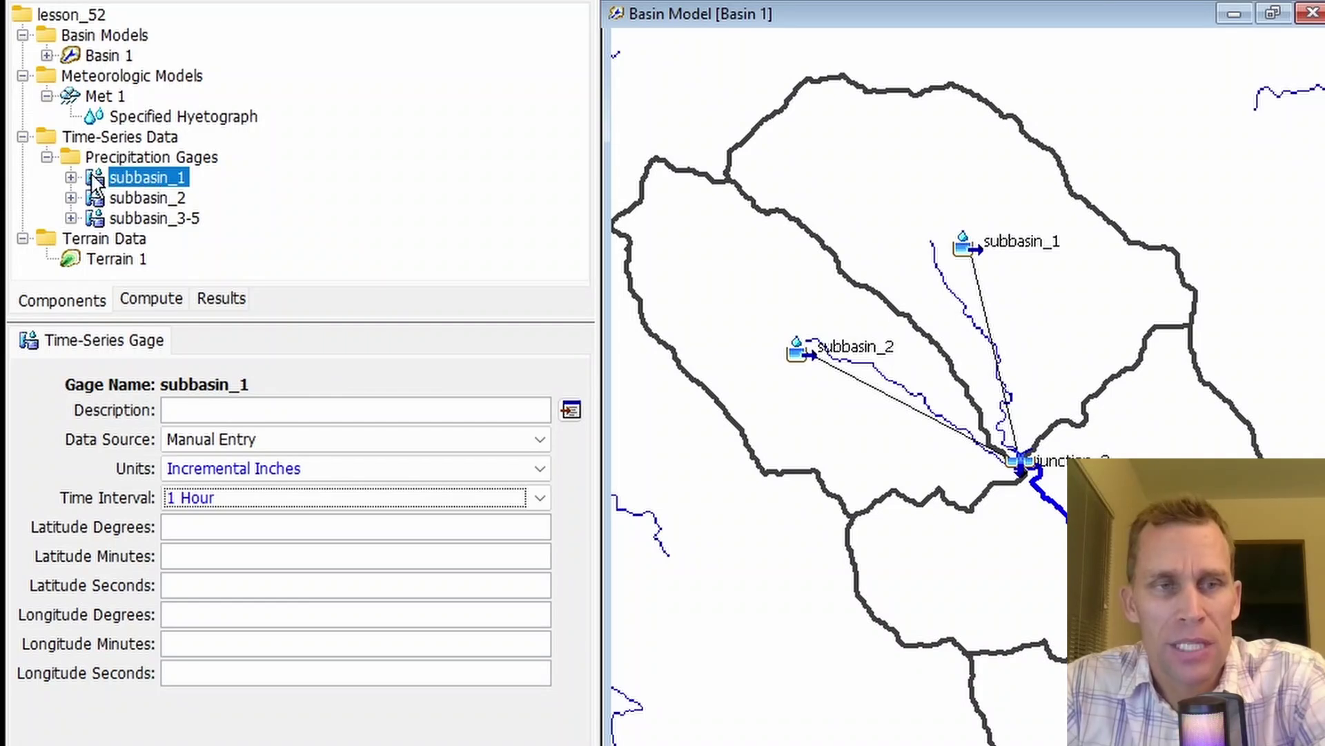
Set subbasin_1's time window from 01Mar2024 00:00 to 04Mar2024 00:00 and view its blank hourly table.
{"action": "left_click", "coordinate": [71, 178]}
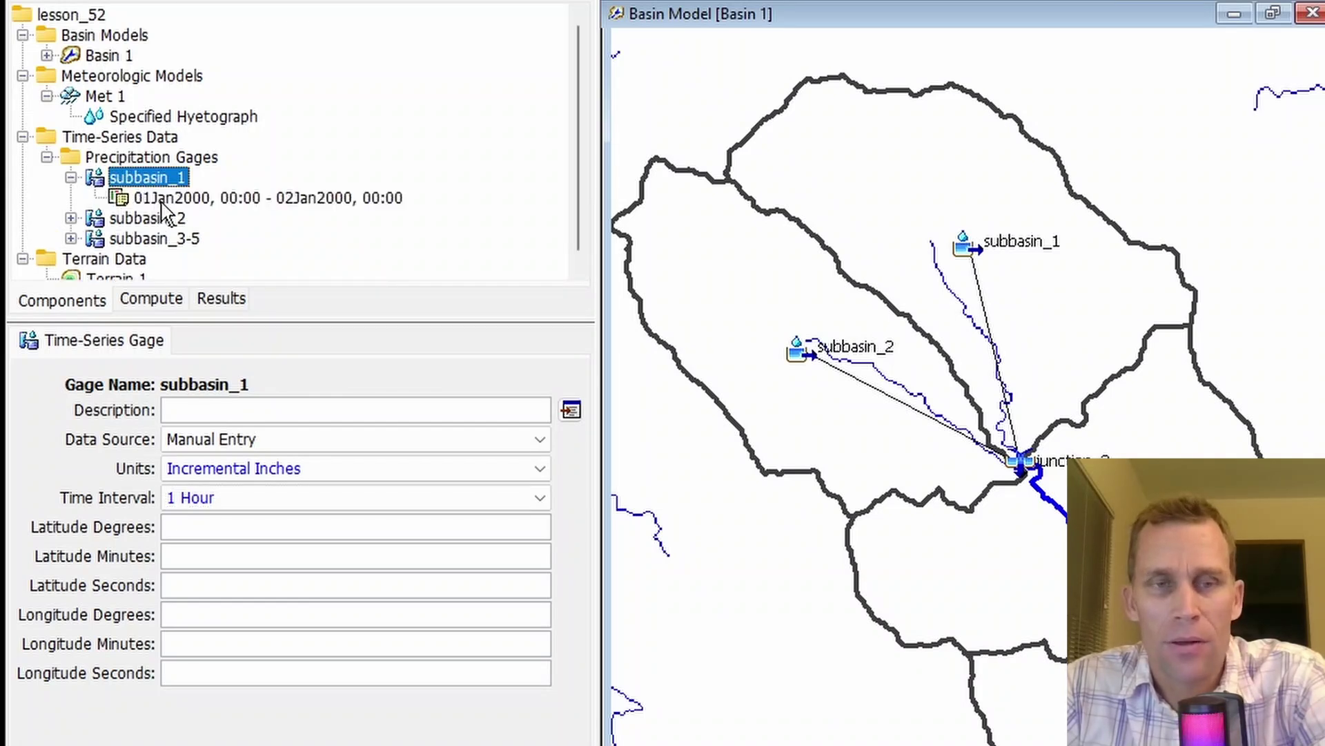
{"action": "left_click", "coordinate": [309, 206]}
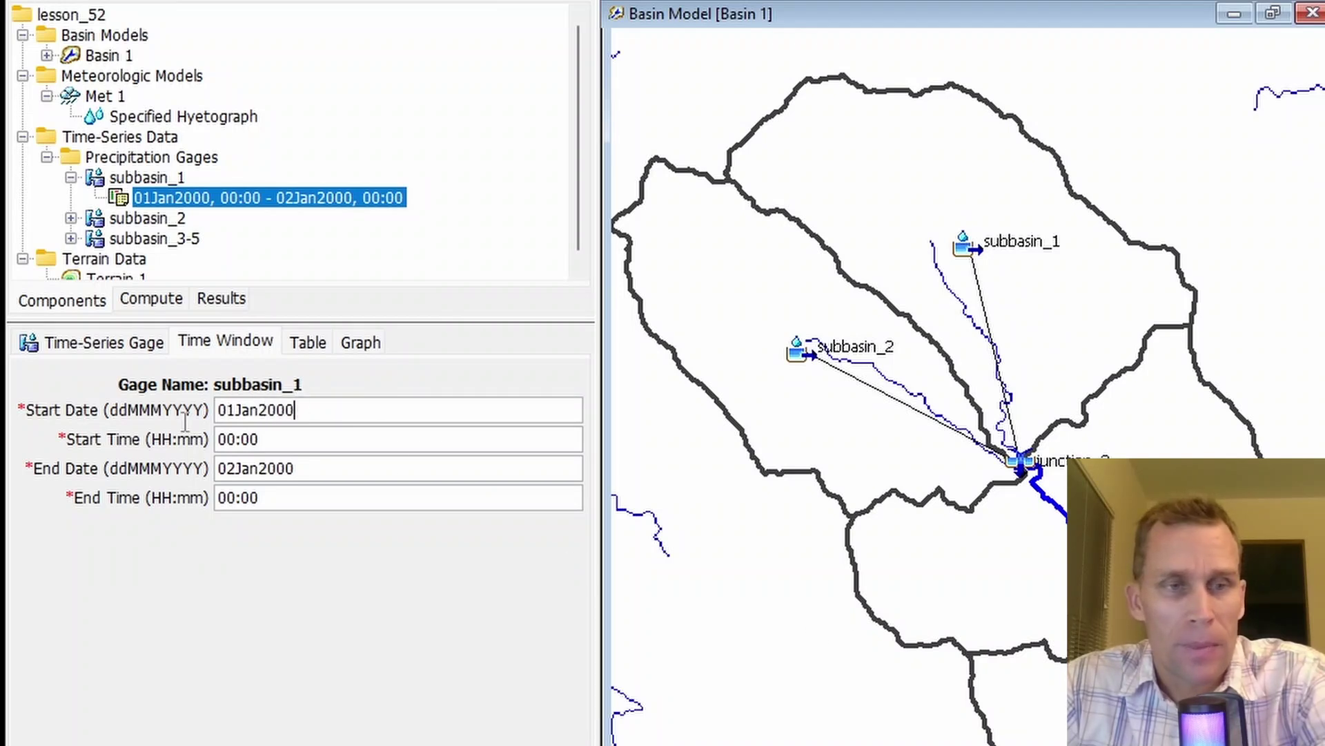
{"action": "left_click_drag", "start_coordinate": [298, 412], "coordinate": [181, 415]}
{"action": "type", "text": "01Mar2024"}
{"action": "left_click_drag", "start_coordinate": [310, 468], "coordinate": [181, 476]}
{"action": "type", "text": "01Mar2024"}
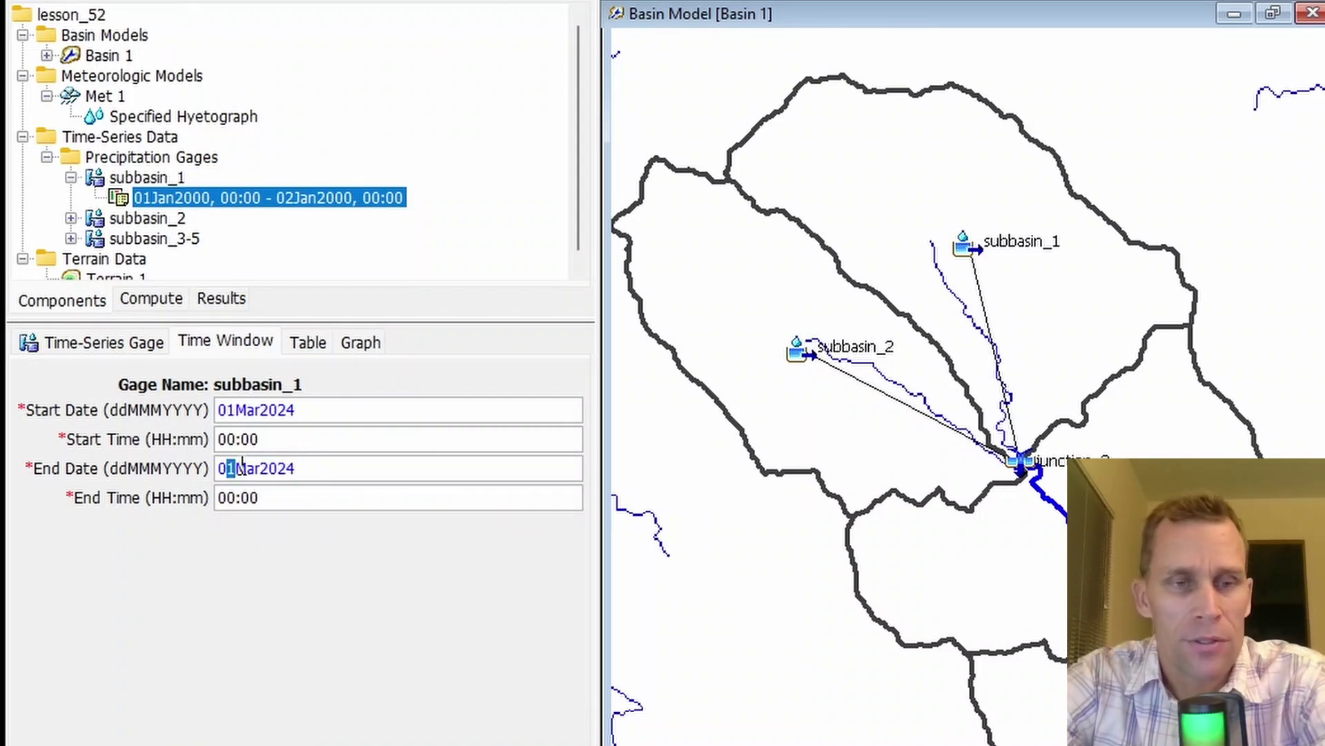
{"action": "type", "text": "4"}
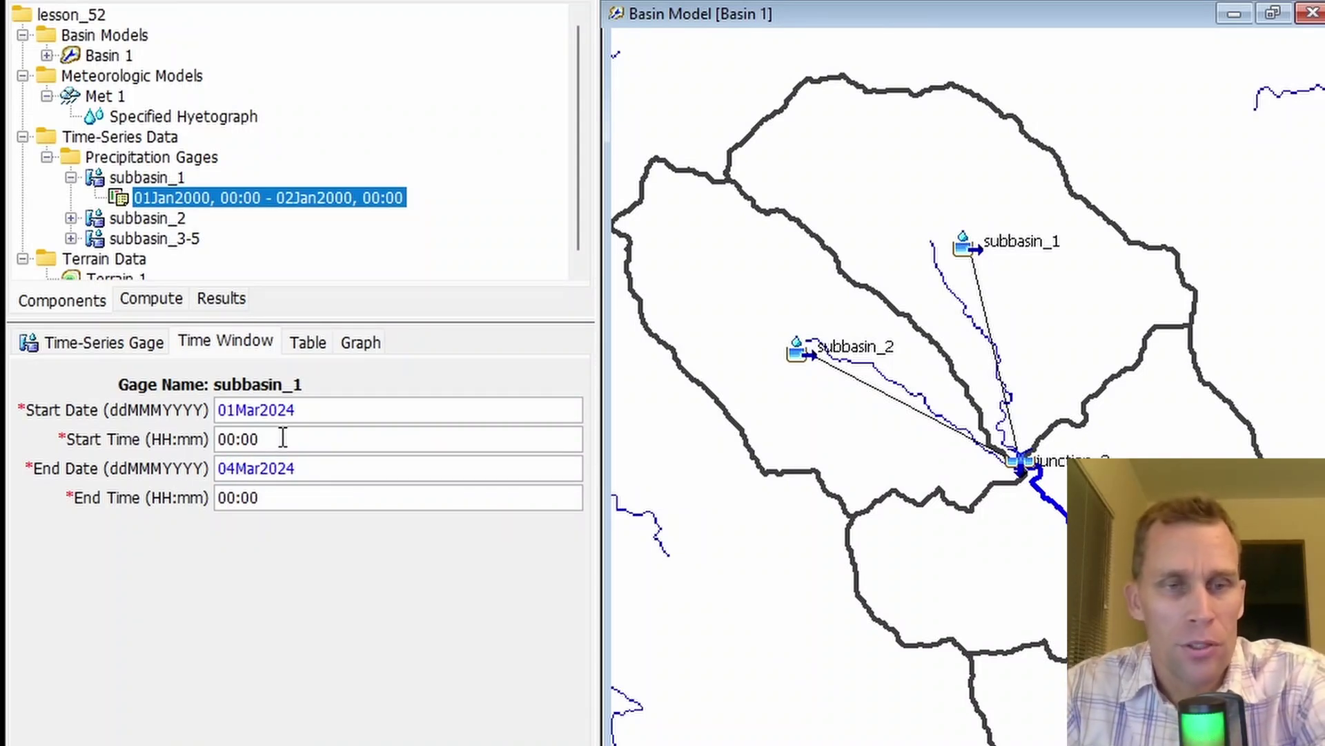
{"action": "left_click_drag", "start_coordinate": [283, 437], "coordinate": [197, 443]}
{"action": "left_click_drag", "start_coordinate": [269, 496], "coordinate": [210, 500]}
{"action": "left_click", "coordinate": [215, 500]}
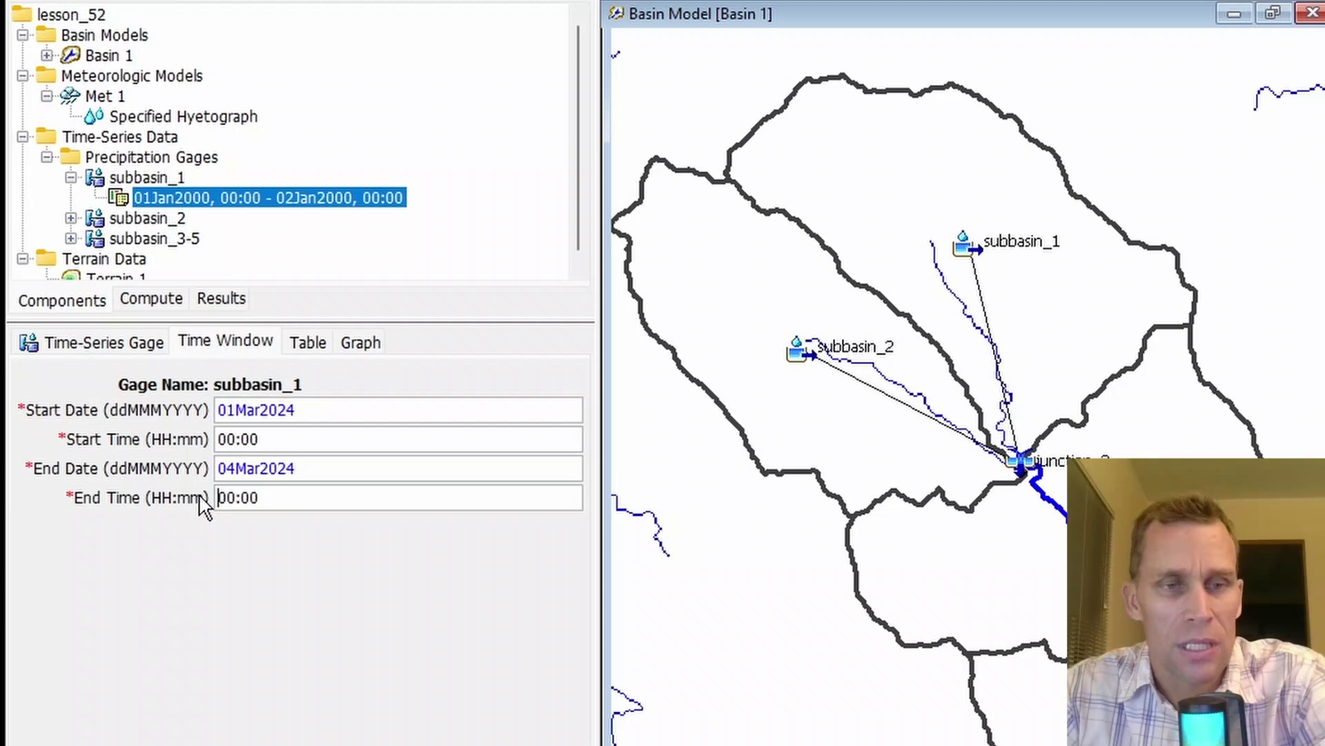
{"action": "left_click", "coordinate": [308, 345]}
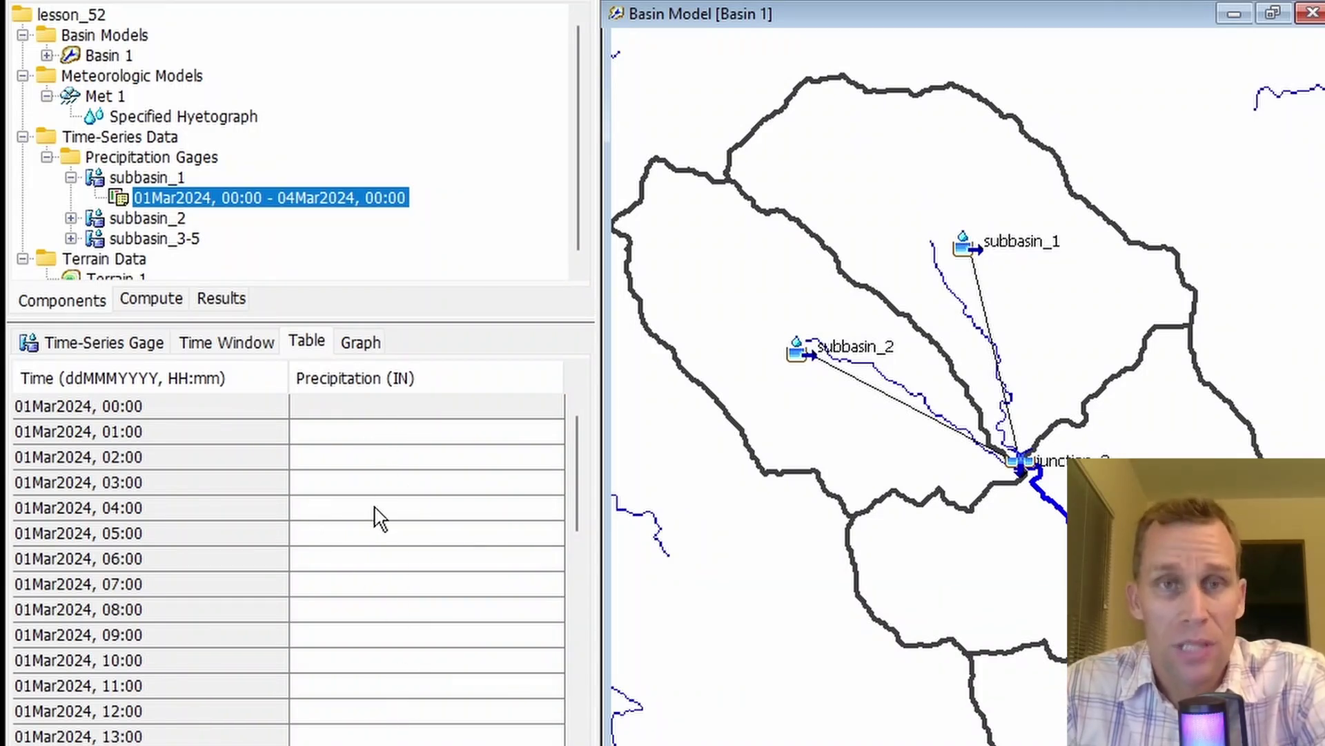
Paste the hourly precipitation values into subbasin_1's table starting at the 01:00 cell.
{"action": "left_click", "coordinate": [394, 482]}
{"action": "left_click", "coordinate": [391, 532]}
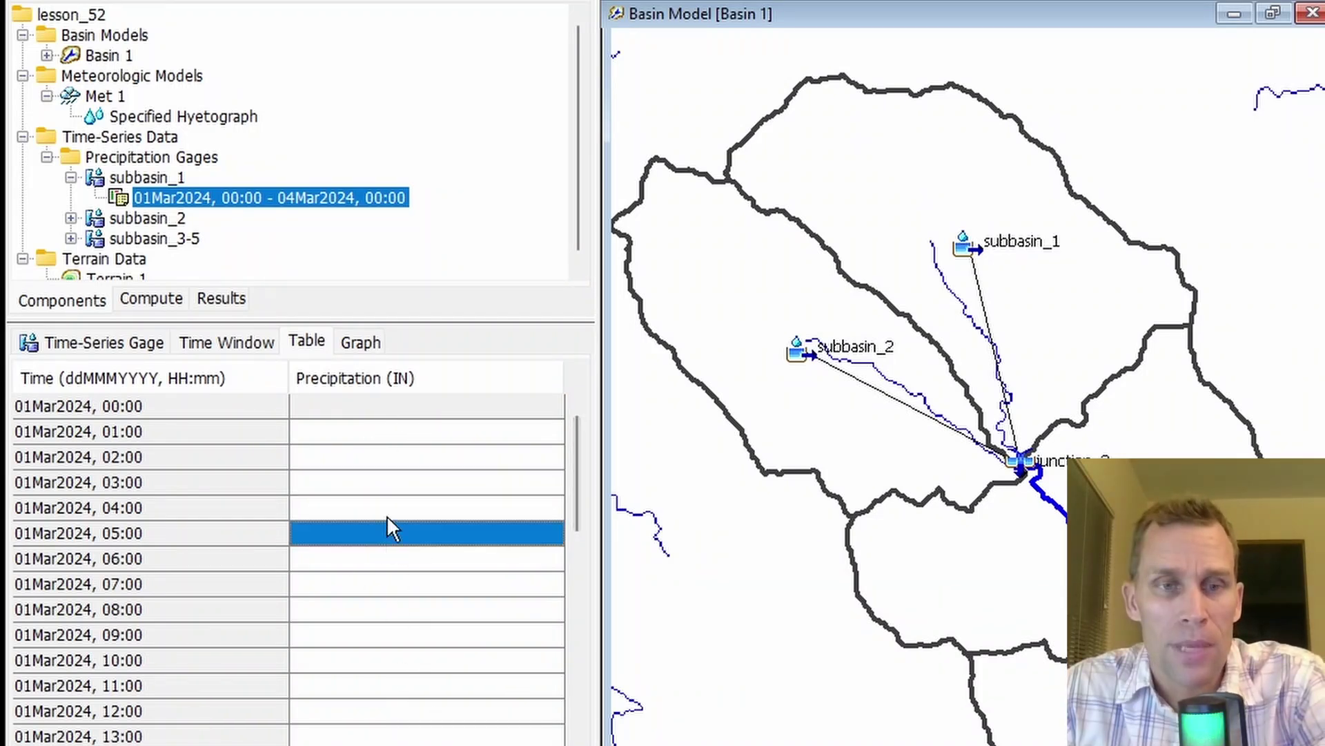
{"action": "left_click", "coordinate": [398, 433]}
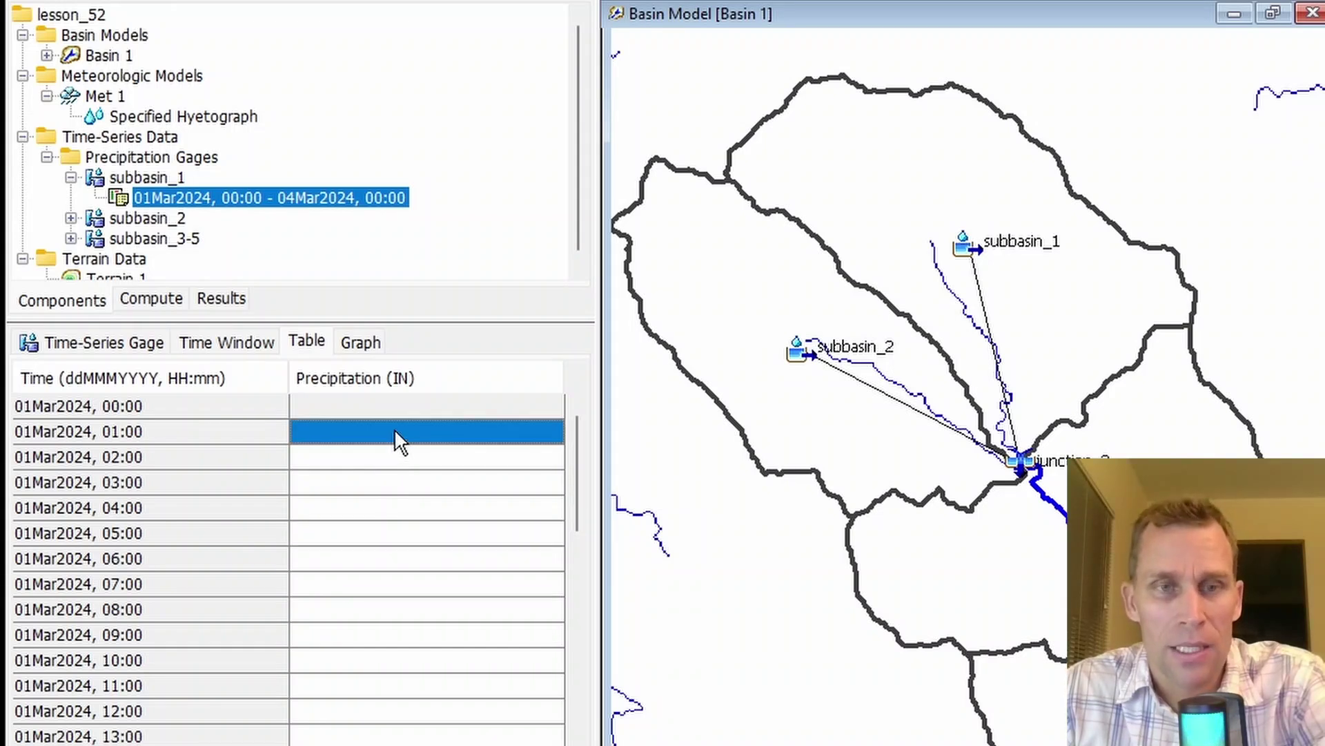
{"action": "key", "text": "ctrl+v"}
{"action": "left_click", "coordinate": [462, 484]}
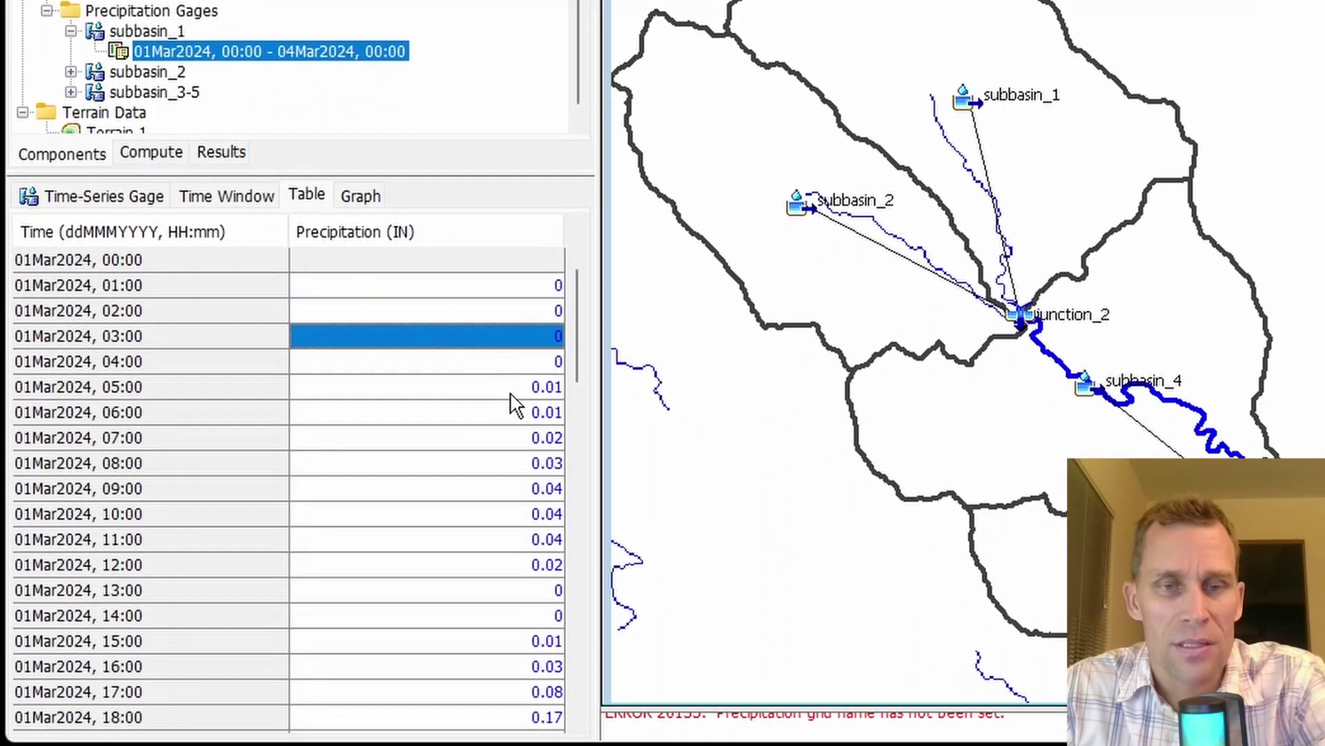
{"action": "left_click", "coordinate": [511, 393]}
{"action": "left_click", "coordinate": [511, 414]}
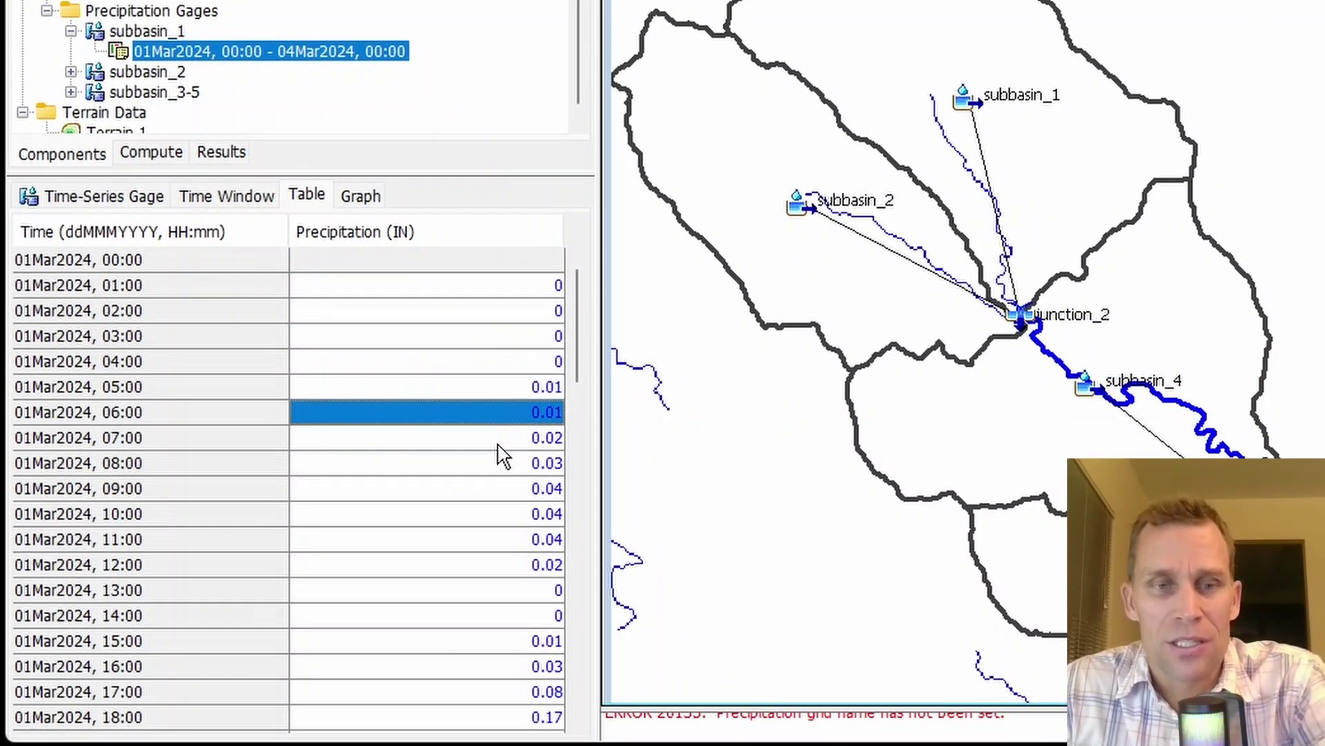
Scroll through the pasted values and review them on the graph, peaking near 0.32 inches.
{"action": "scroll", "coordinate": [355, 452], "scroll_direction": "down", "scroll_amount": 2}
{"action": "scroll", "coordinate": [356, 452], "scroll_direction": "down", "scroll_amount": 16}
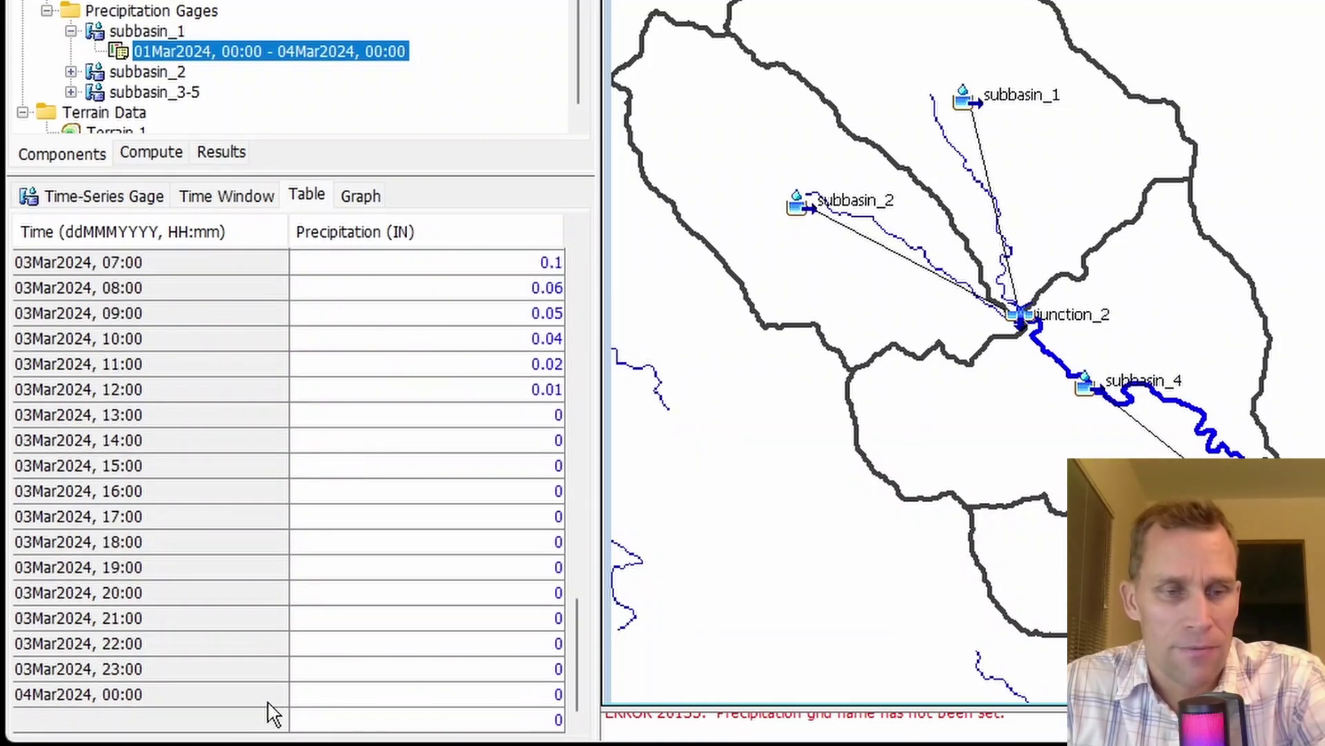
{"action": "scroll", "coordinate": [201, 689], "scroll_direction": "up", "scroll_amount": 18}
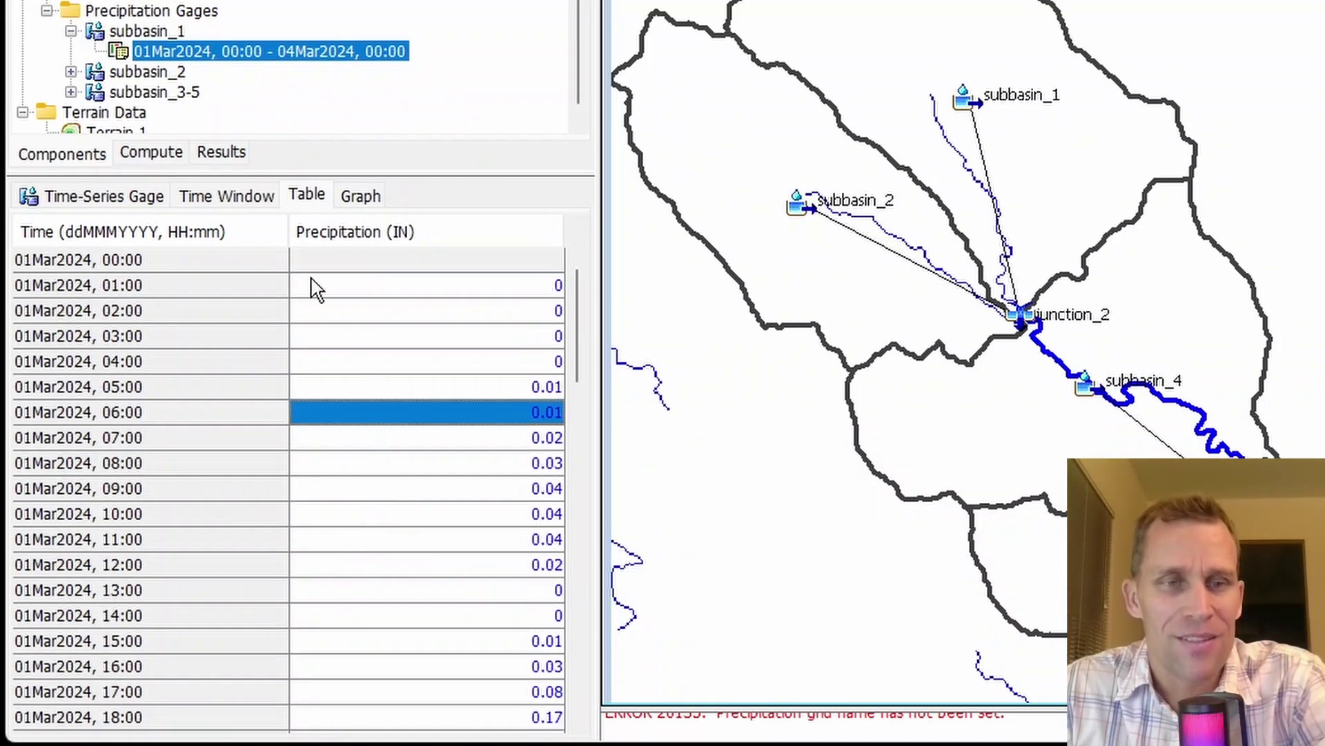
{"action": "left_click", "coordinate": [362, 199]}
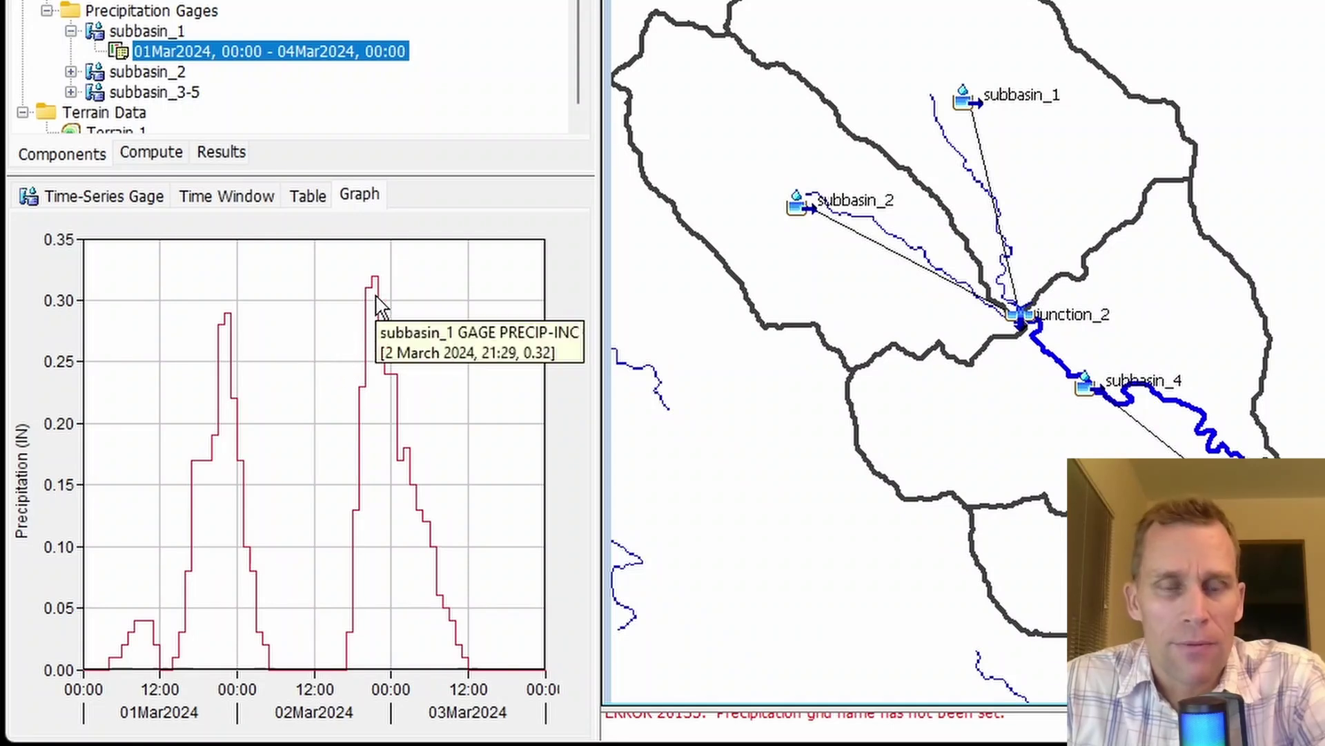
{"action": "mouse_move", "coordinate": [355, 680]}
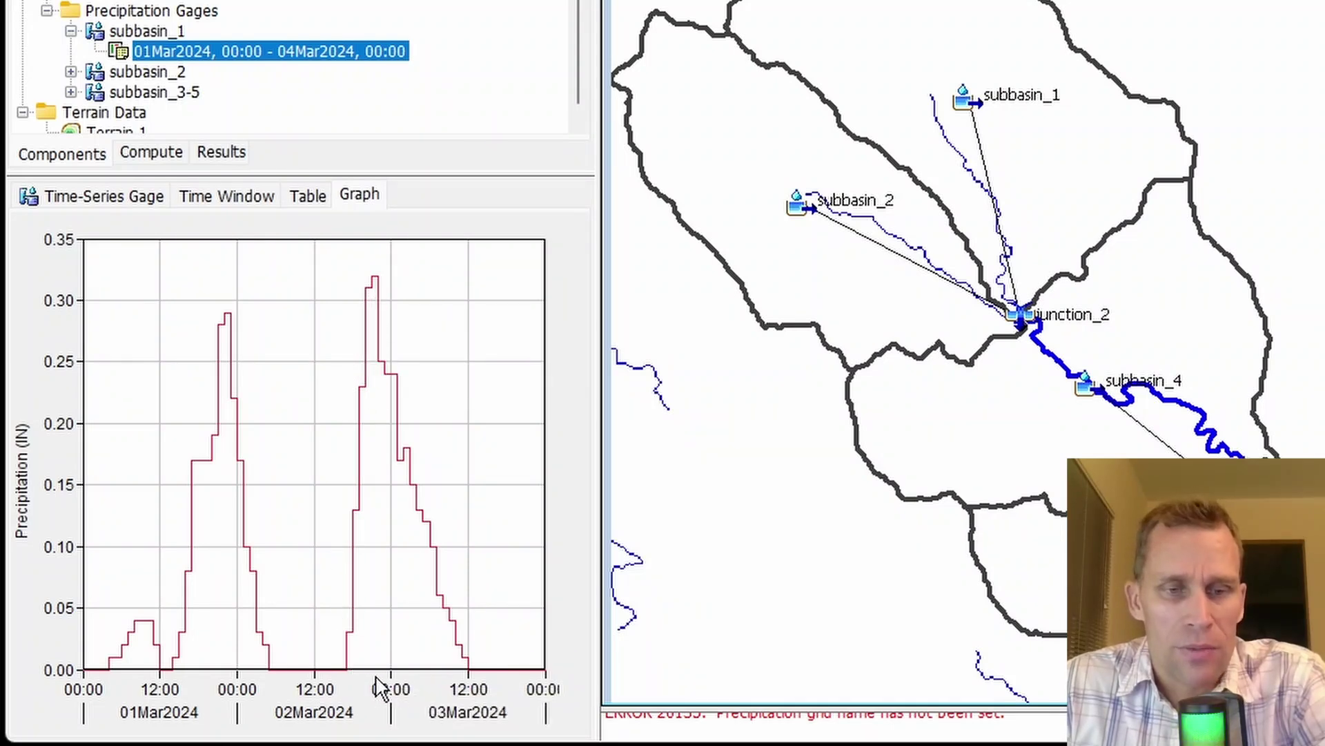
{"action": "left_click", "coordinate": [107, 200]}
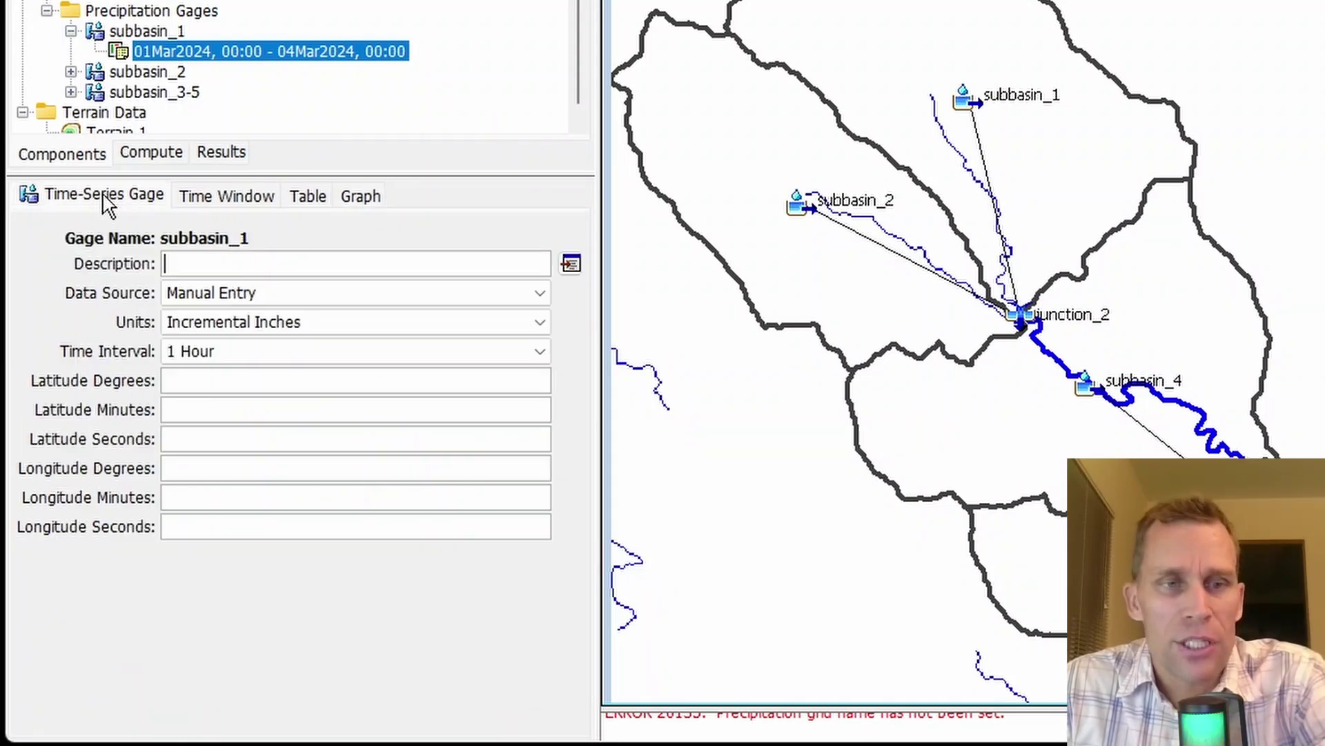
{"action": "left_click", "coordinate": [228, 332]}
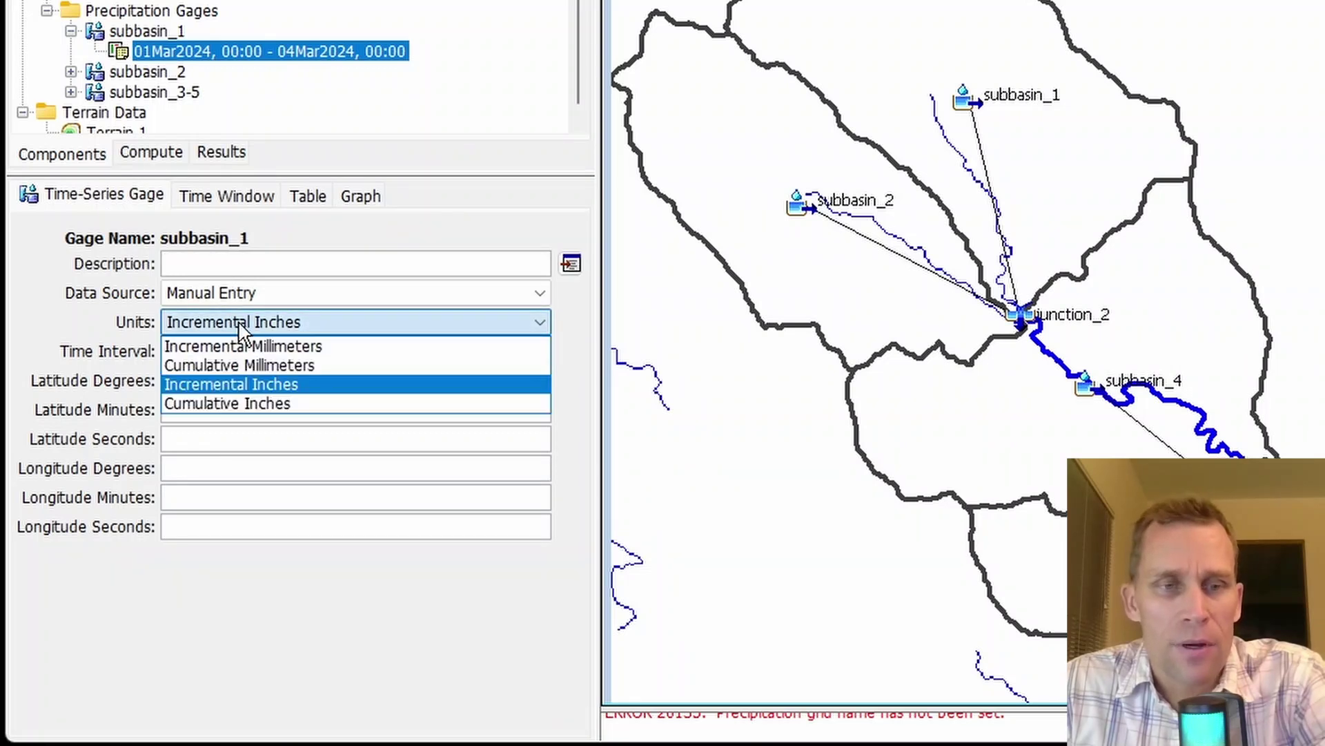
{"action": "left_click", "coordinate": [228, 404]}
{"action": "left_click", "coordinate": [307, 196]}
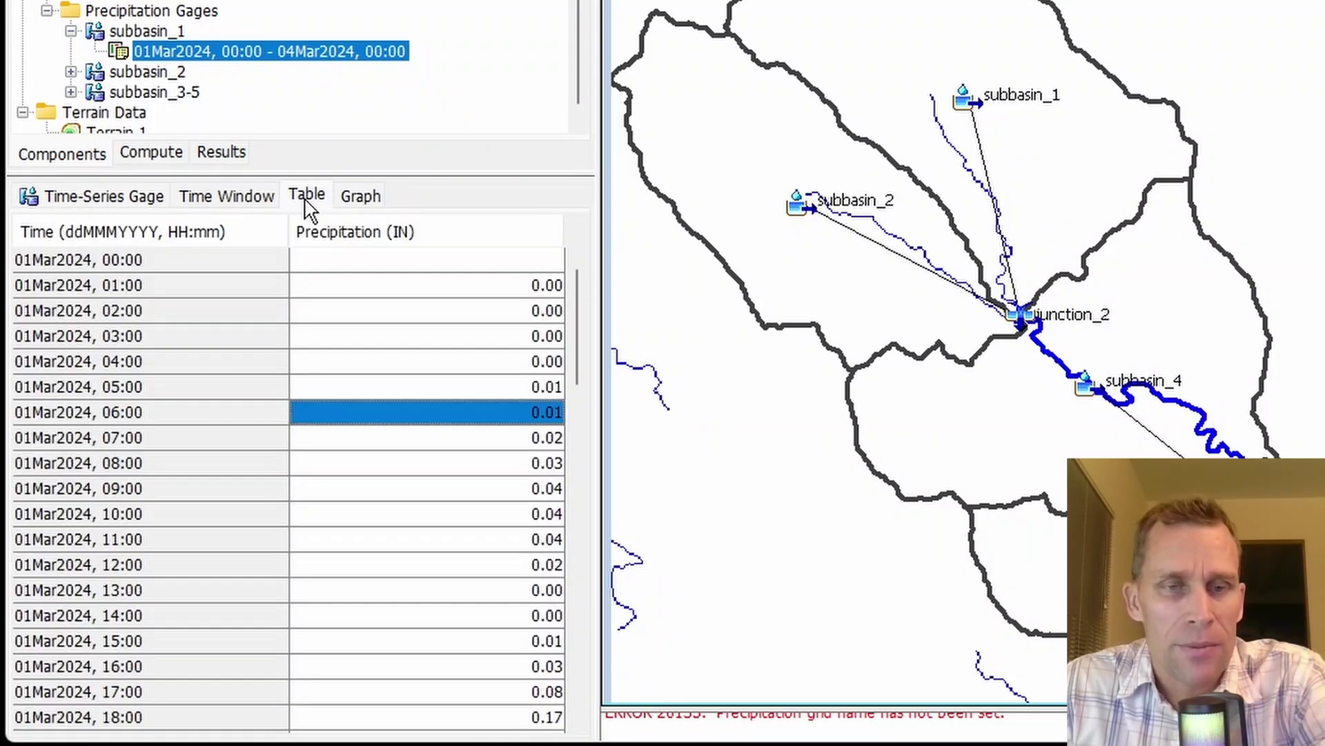
{"action": "left_click", "coordinate": [461, 285]}
{"action": "key", "text": "ctrl+v"}
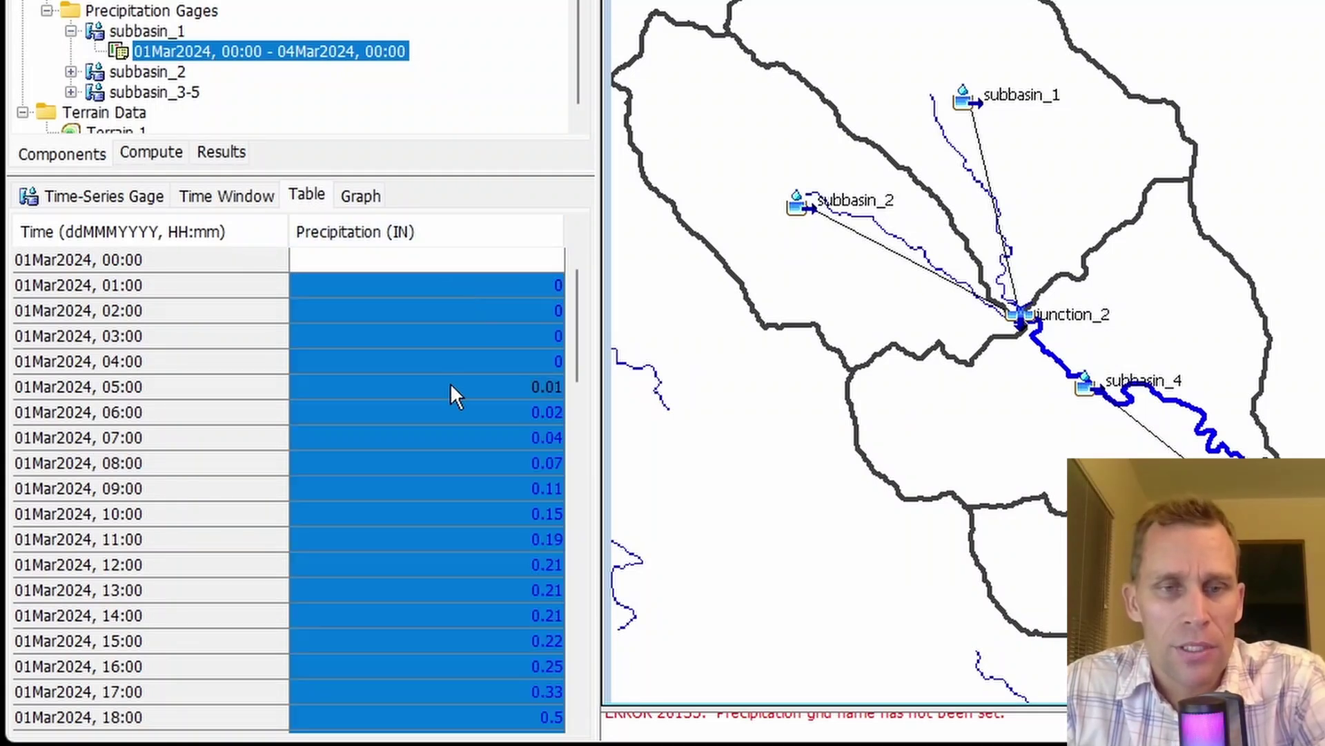
{"action": "left_click", "coordinate": [452, 385]}
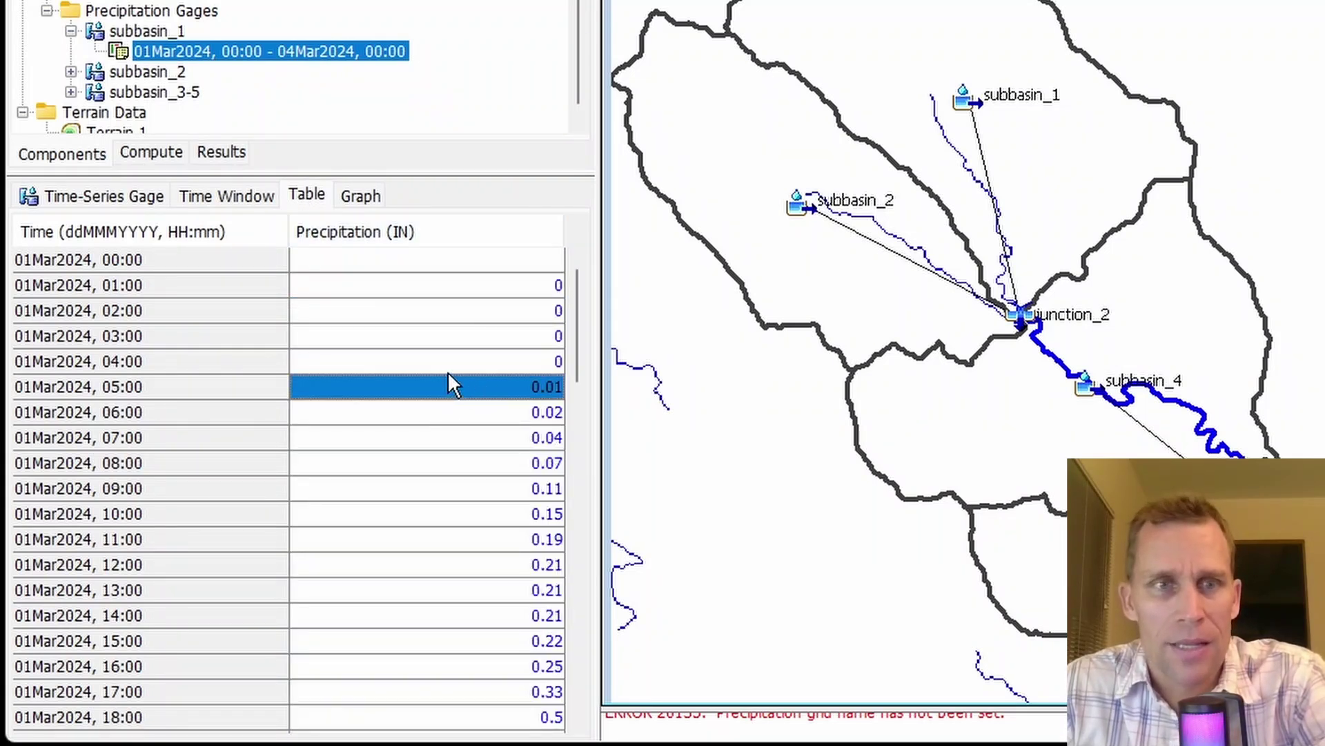
{"action": "left_click", "coordinate": [360, 199]}
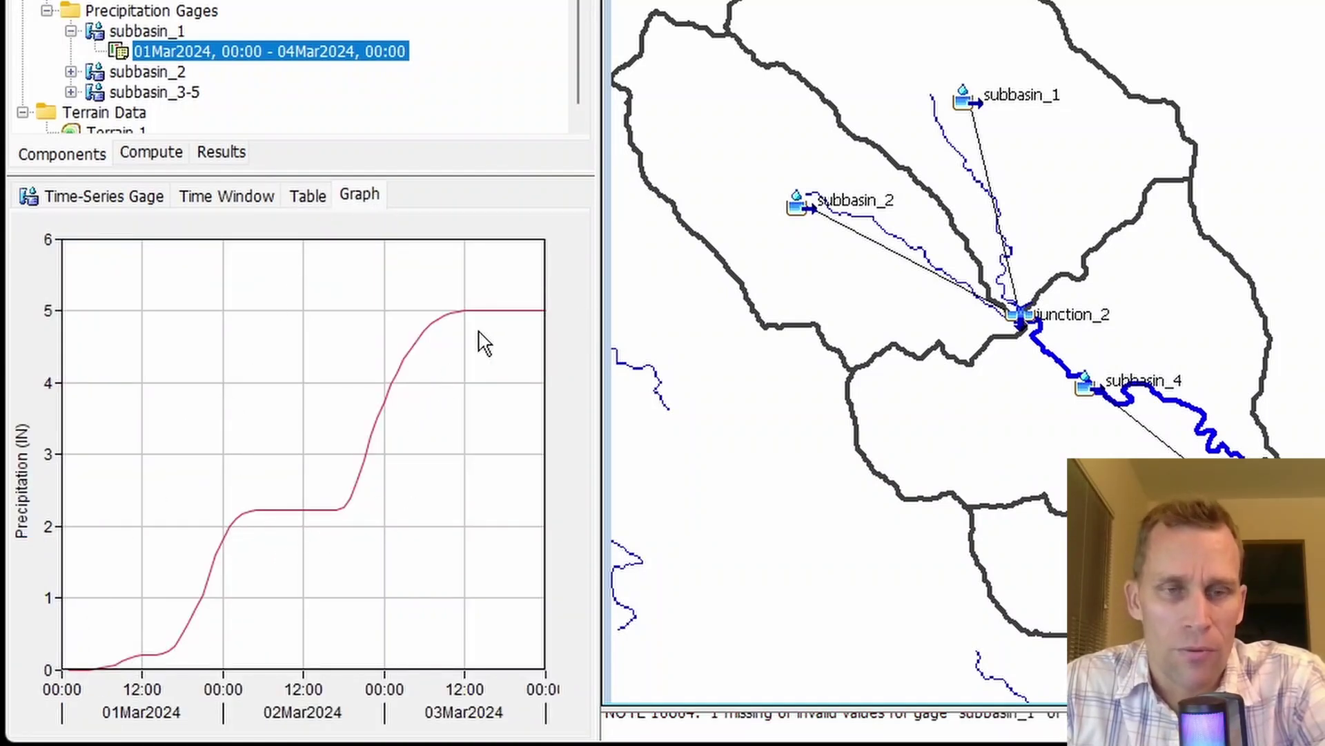
{"action": "mouse_move", "coordinate": [534, 325]}
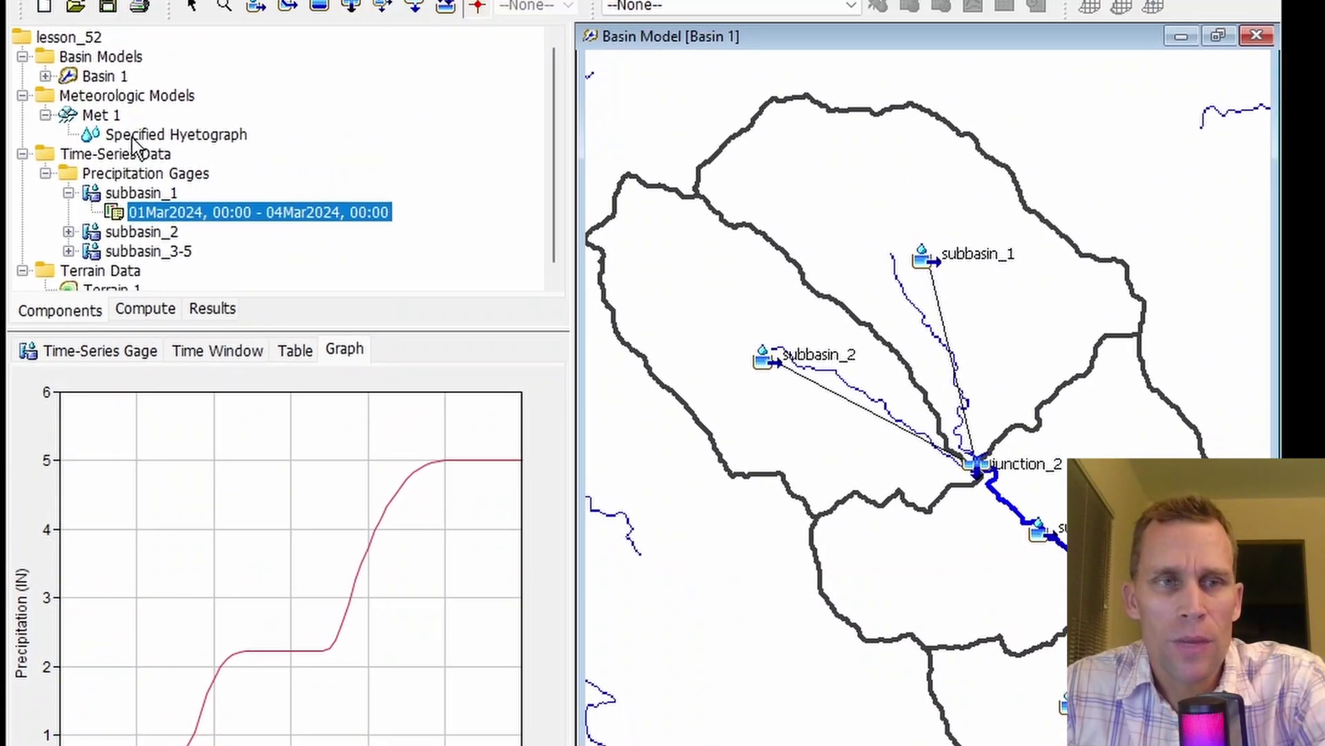
Switch Met 1's Total Override option from No to Yes in its Options.
{"action": "left_click", "coordinate": [125, 220]}
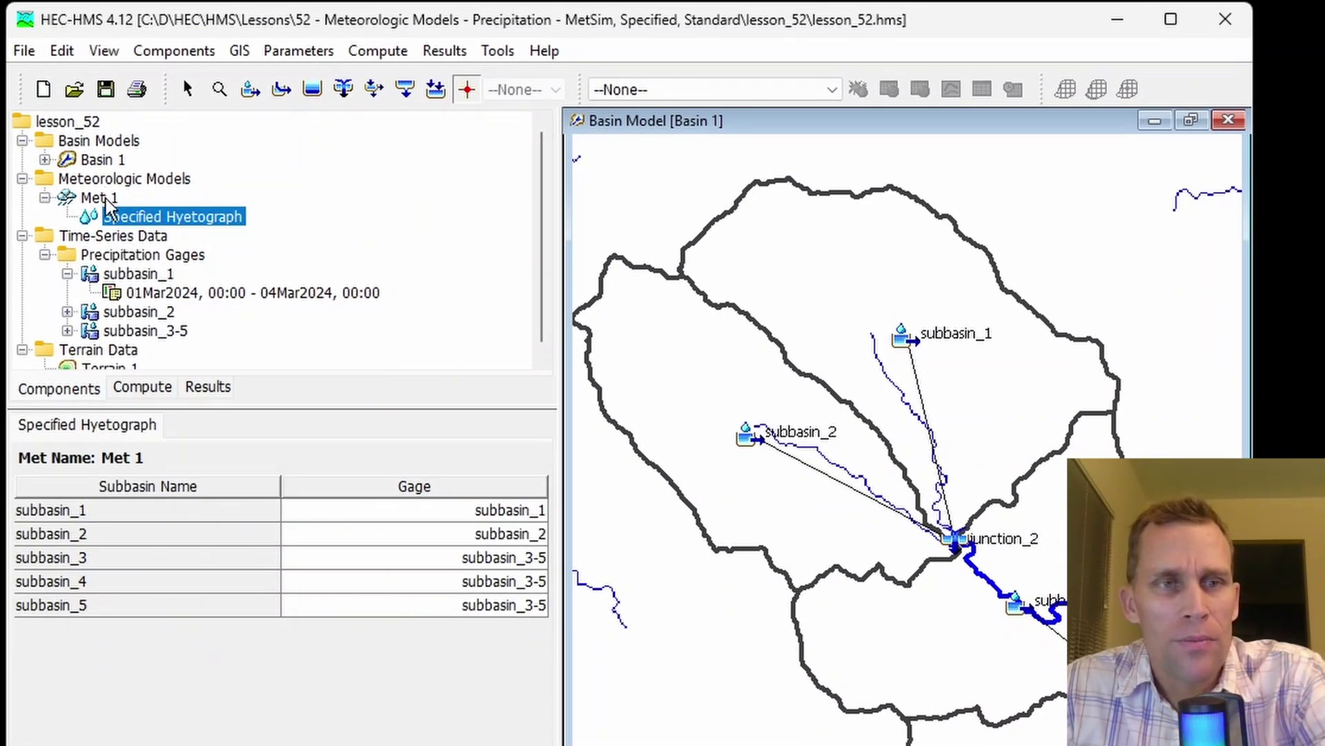
{"action": "left_click", "coordinate": [101, 198]}
{"action": "left_click", "coordinate": [254, 429]}
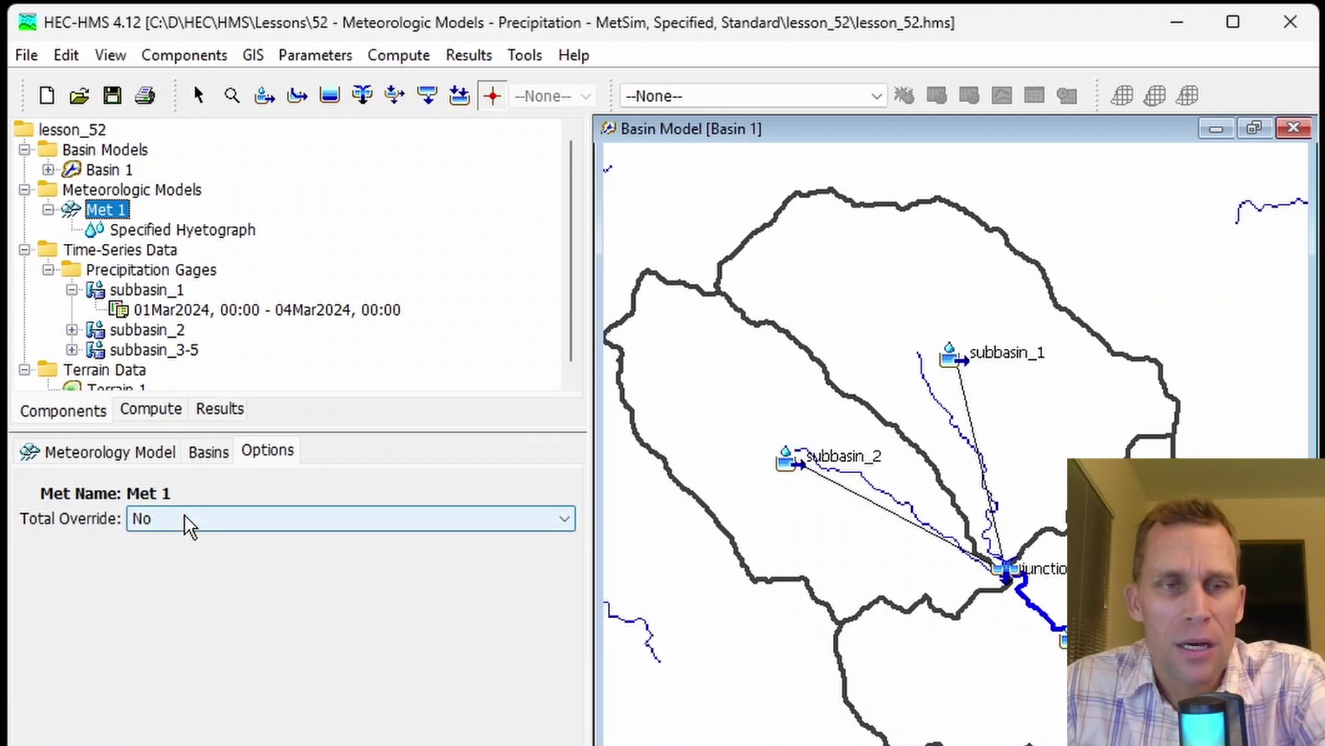
{"action": "left_click", "coordinate": [174, 232]}
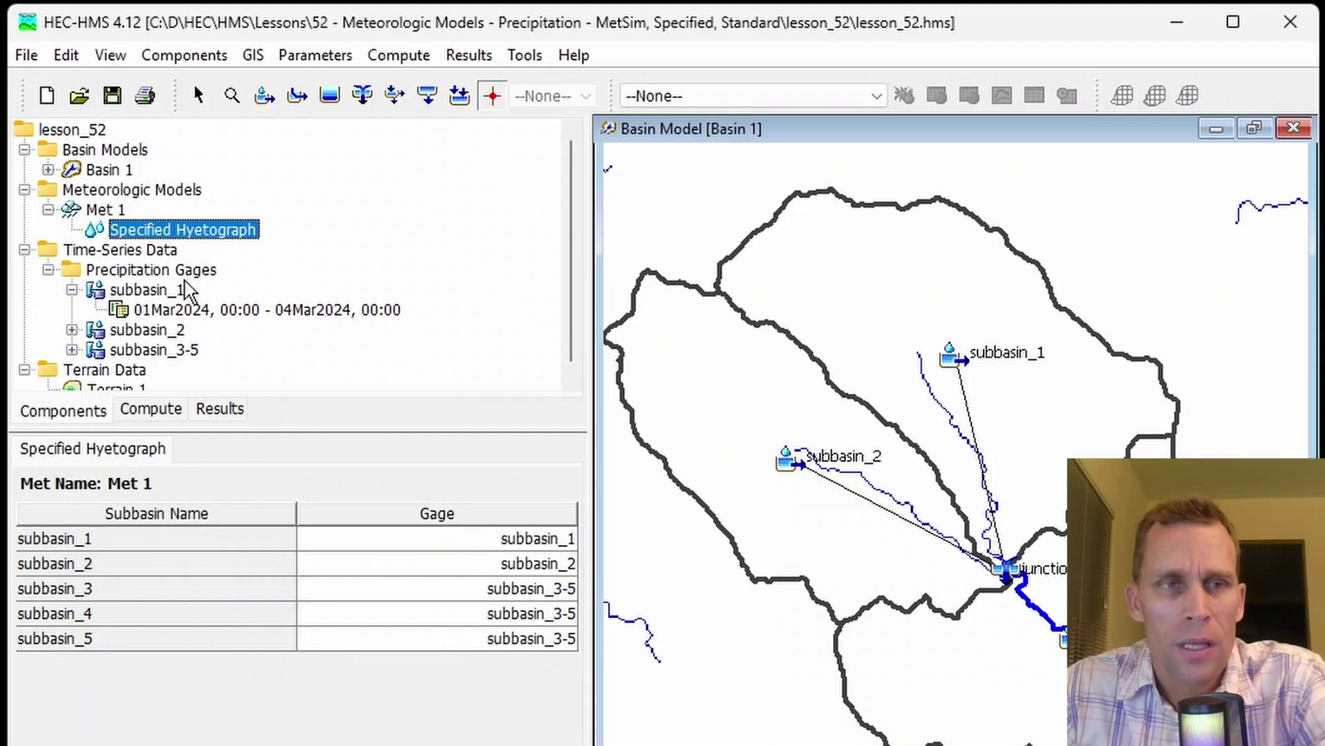
{"action": "left_click", "coordinate": [109, 210]}
{"action": "left_click", "coordinate": [268, 452]}
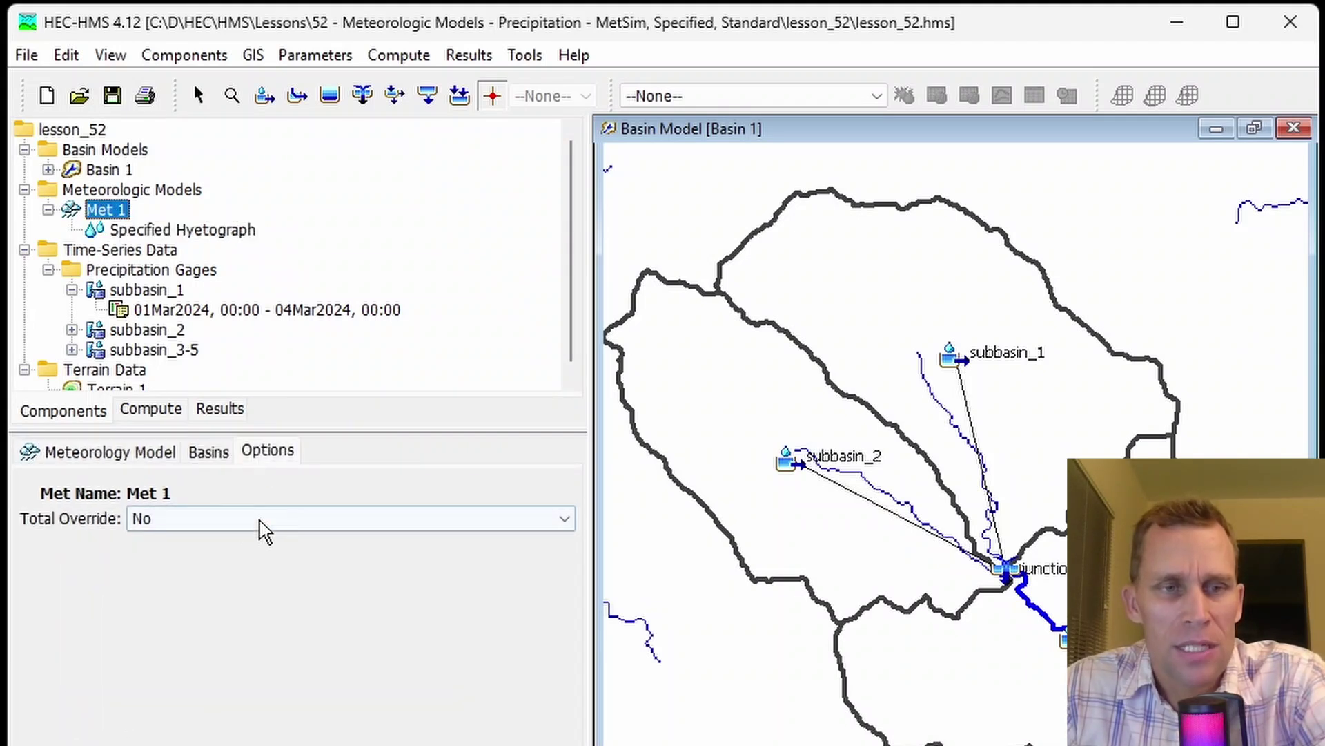
{"action": "left_click", "coordinate": [220, 521]}
{"action": "left_click", "coordinate": [207, 542]}
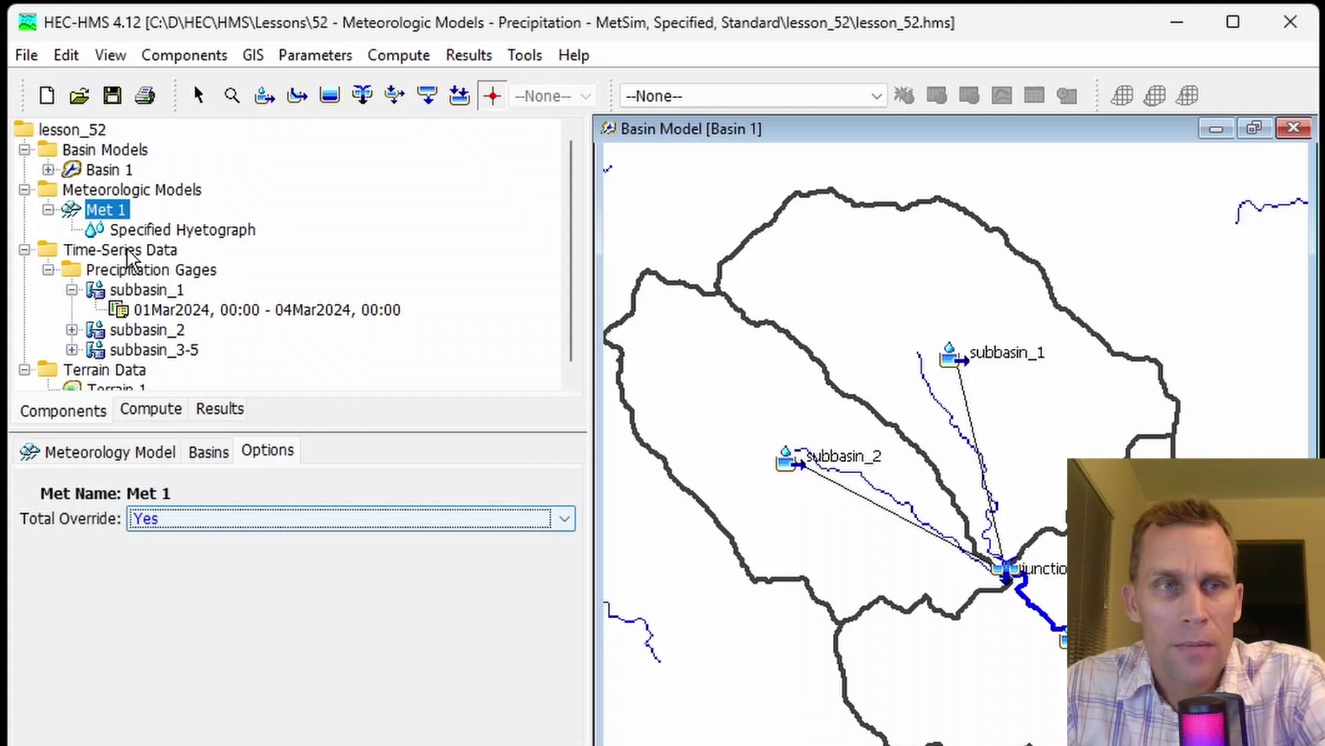
Enter a Total Depth of 4 inches for subbasin_1 in the Specified Hyetograph table.
{"action": "left_click", "coordinate": [165, 232]}
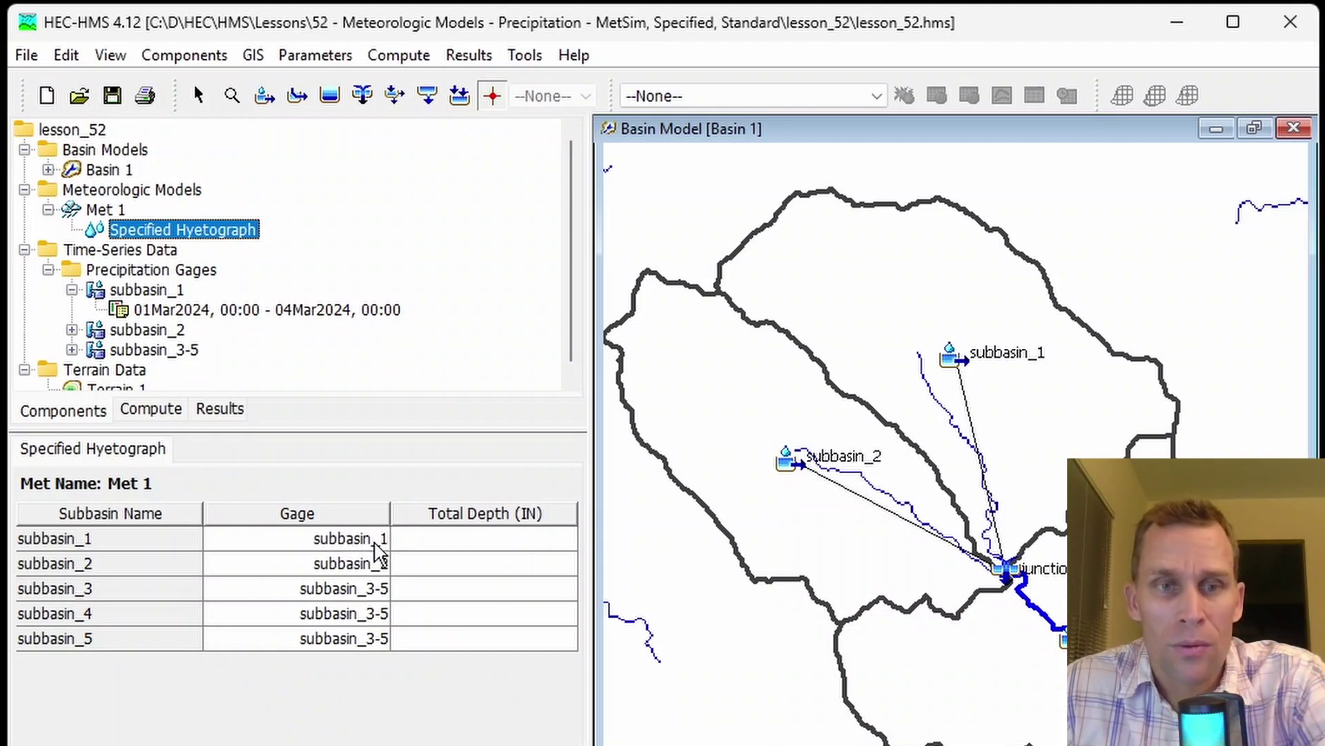
{"action": "left_click", "coordinate": [462, 545]}
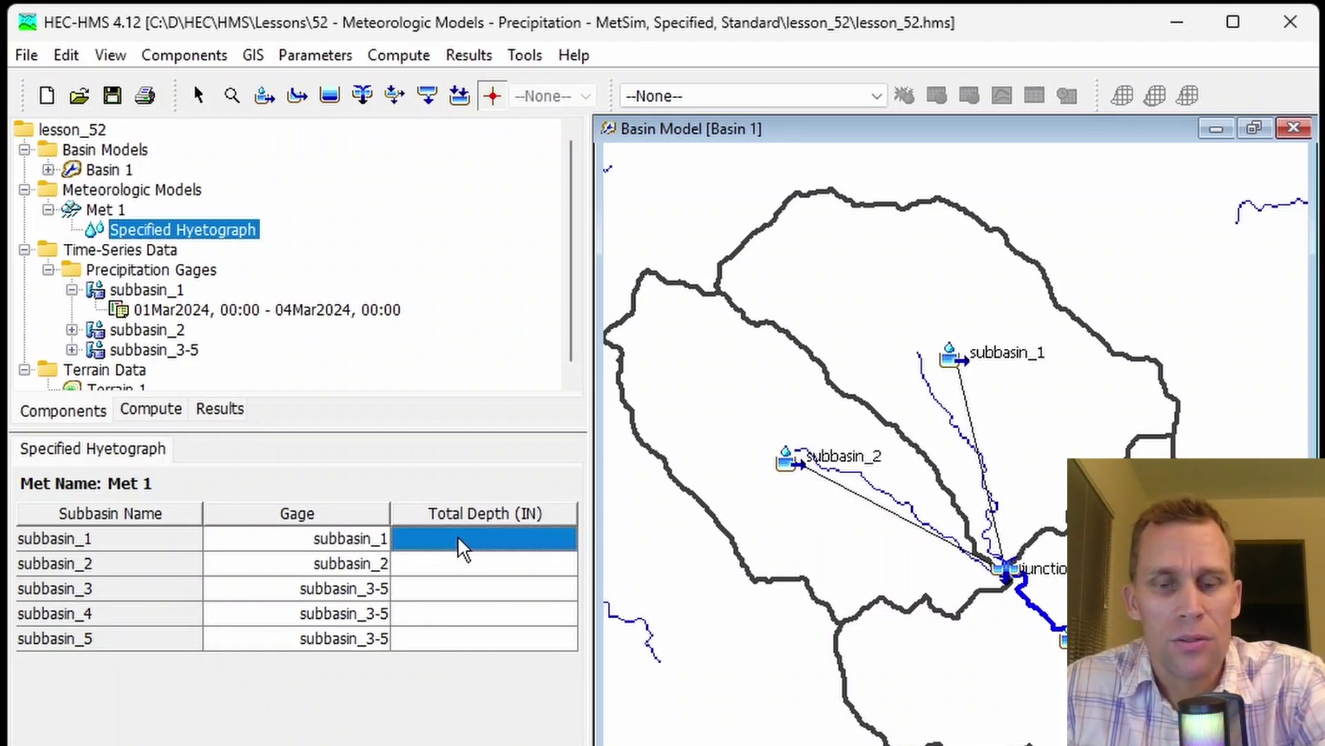
{"action": "type", "text": "4"}
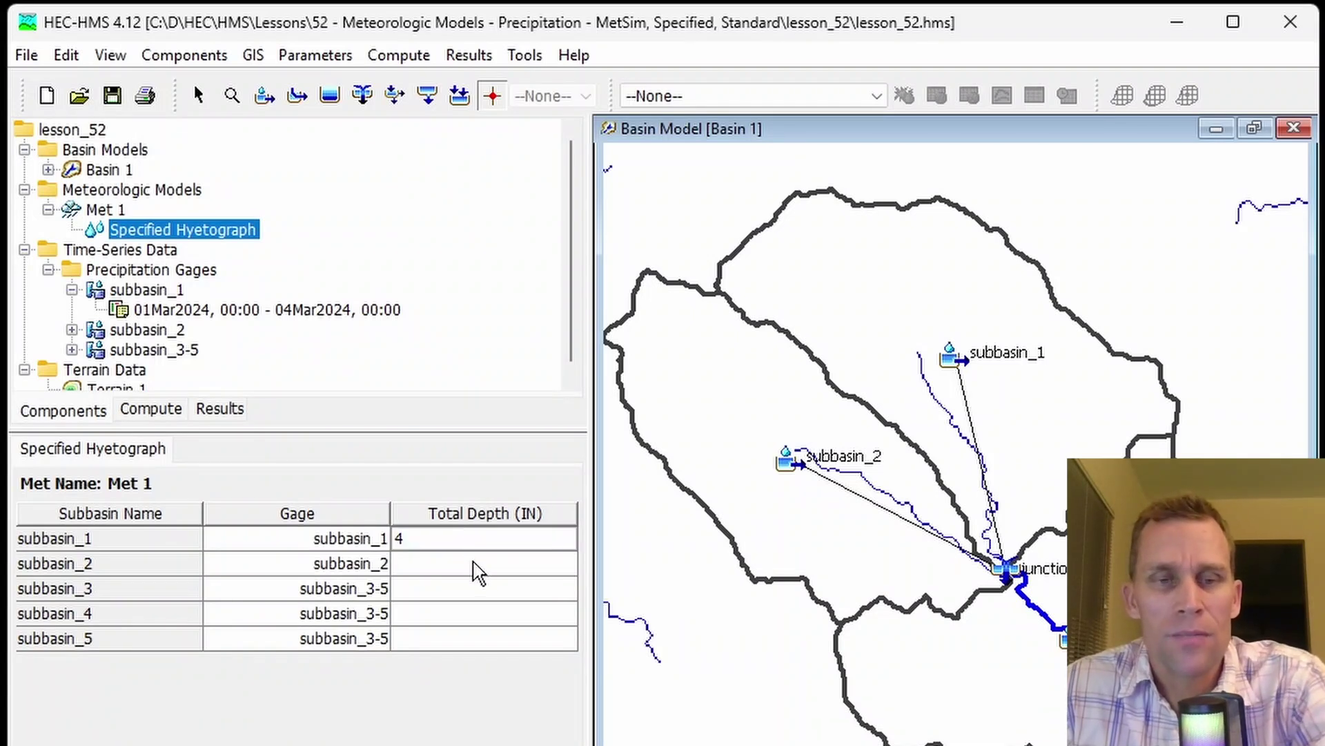
{"action": "left_click", "coordinate": [466, 567]}
{"action": "key", "text": "Up"}
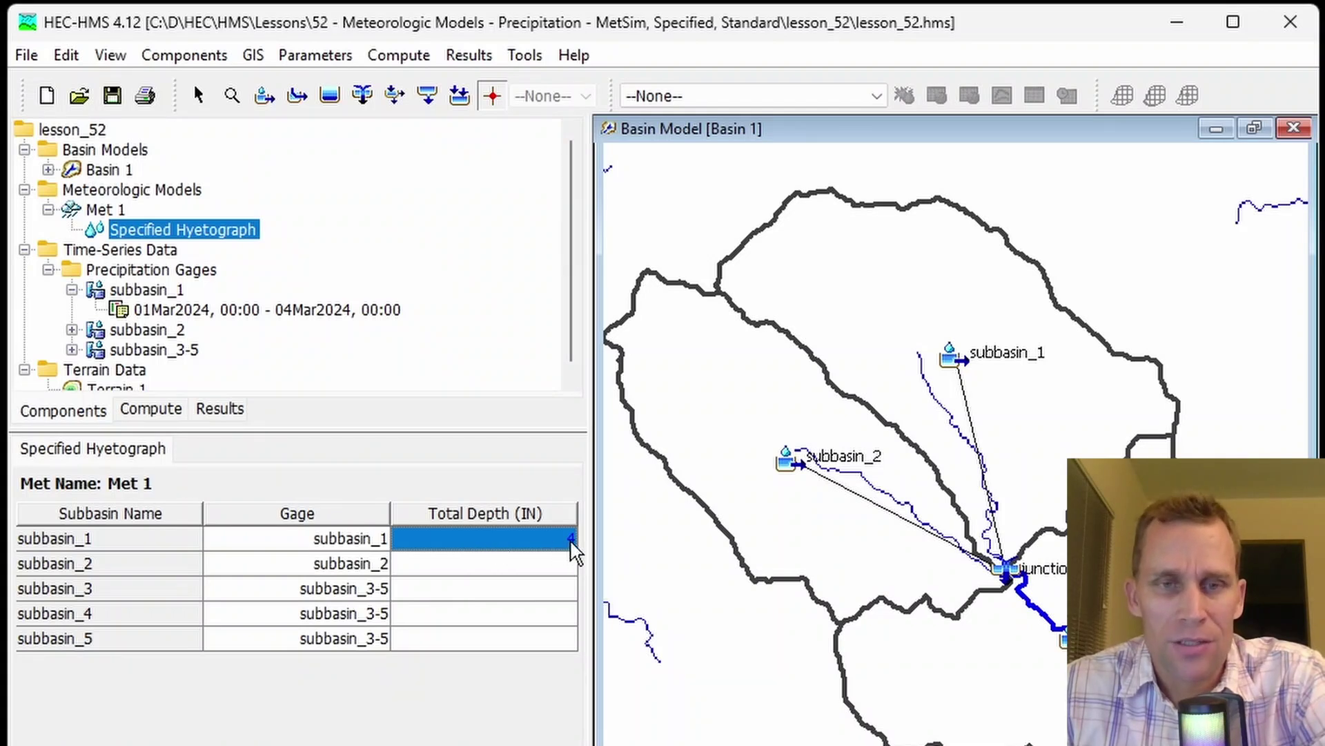
{"action": "left_click", "coordinate": [514, 577]}
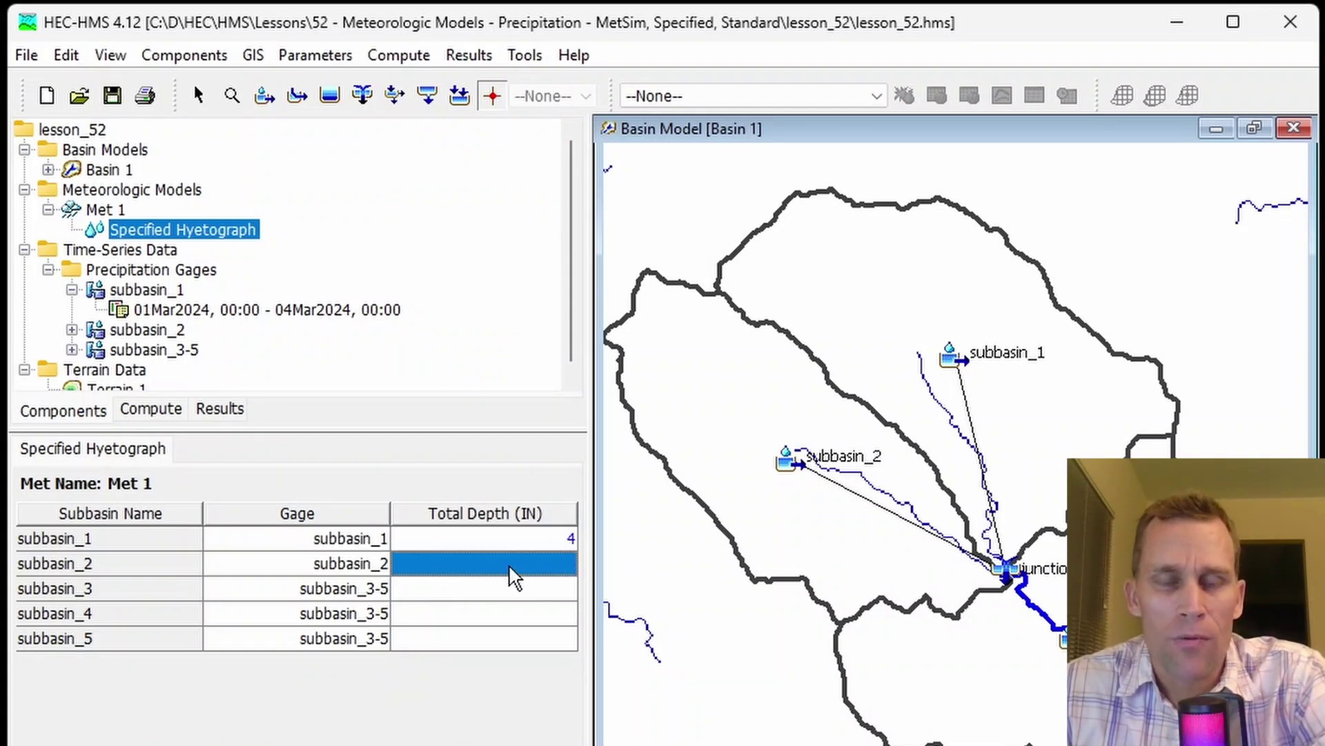
Confirm Met 1's Total Override remains Yes and return to the depth table.
{"action": "left_click", "coordinate": [107, 210]}
{"action": "left_click", "coordinate": [269, 452]}
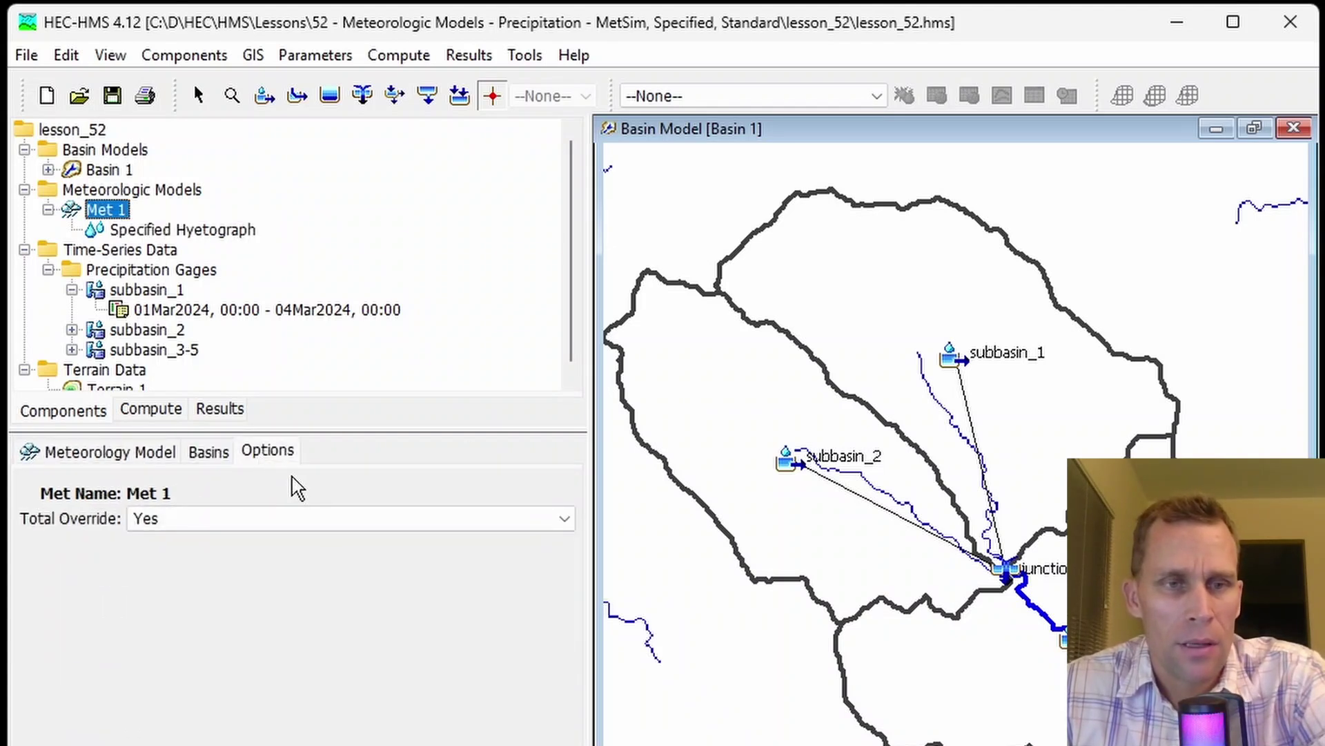
{"action": "left_click", "coordinate": [284, 517]}
{"action": "left_click", "coordinate": [293, 507]}
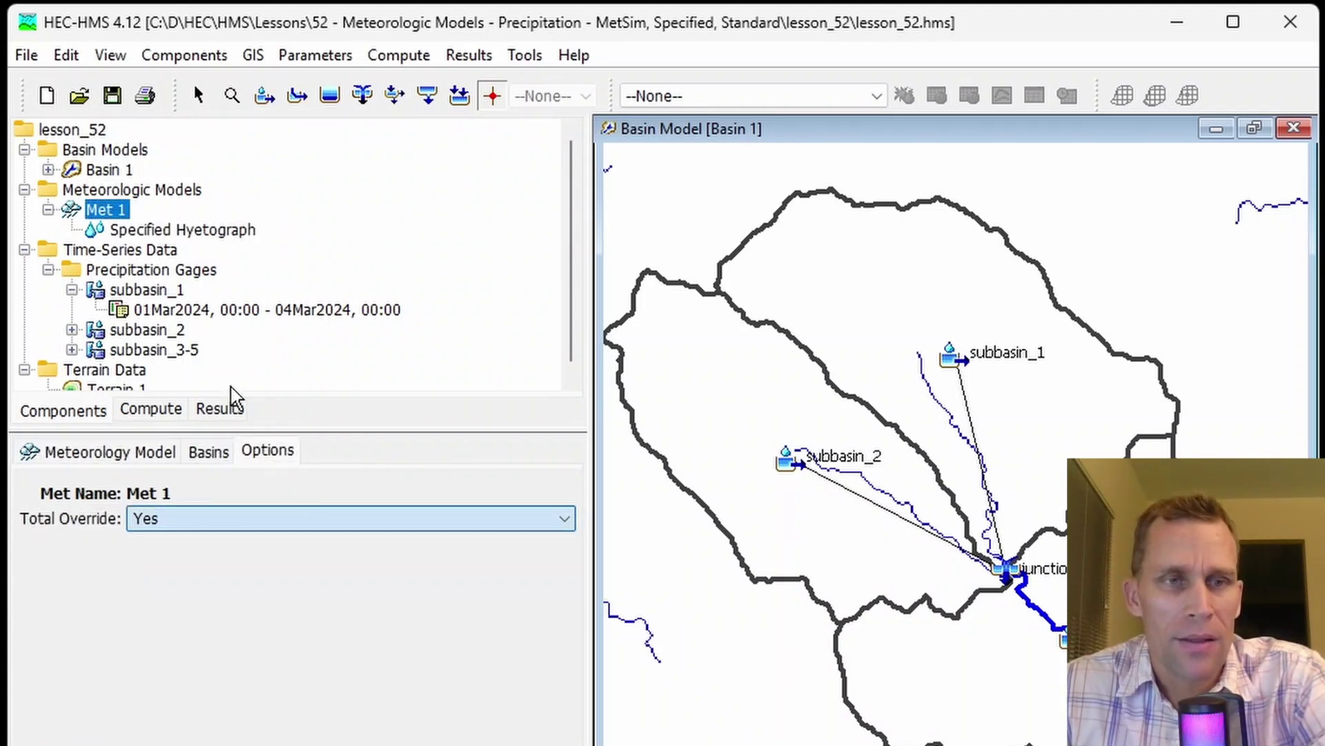
{"action": "left_click", "coordinate": [148, 230]}
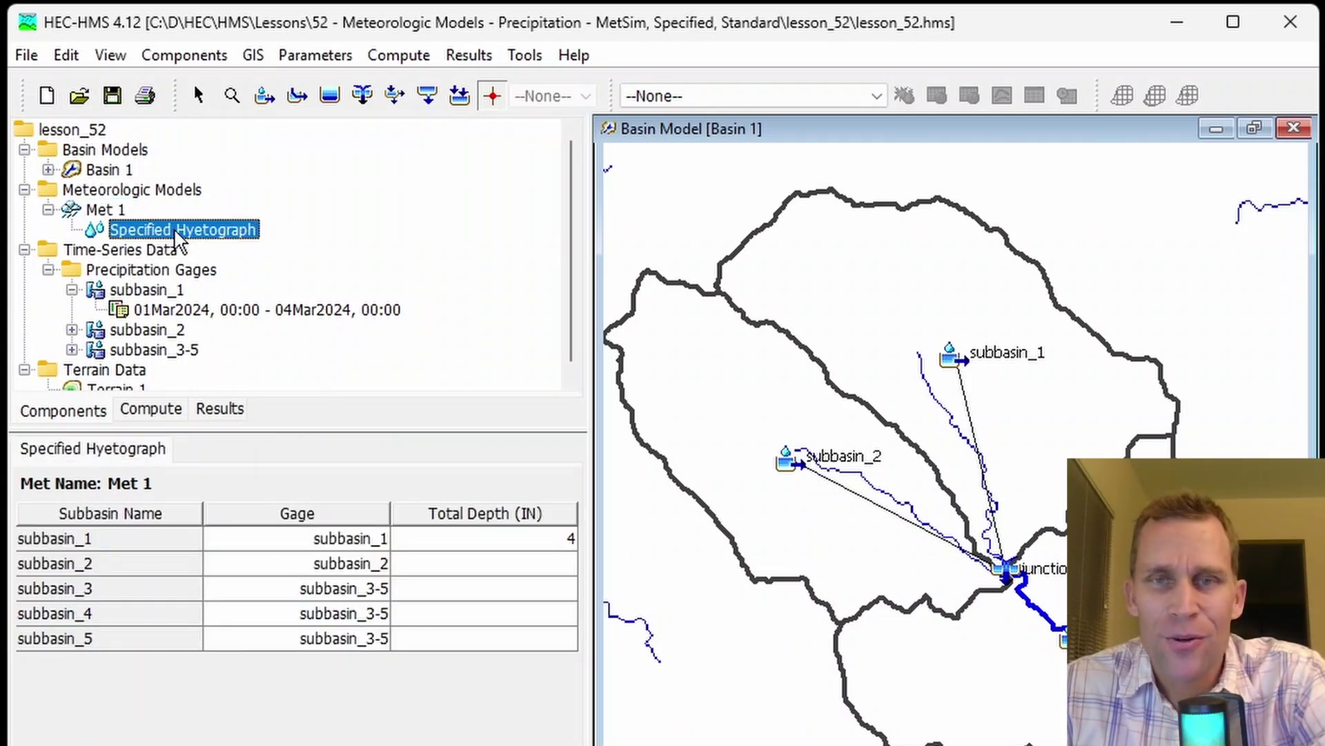
Change Met 1's precipitation to Standard Project Storm and review its index, area and transposition settings.
{"action": "left_click", "coordinate": [107, 210]}
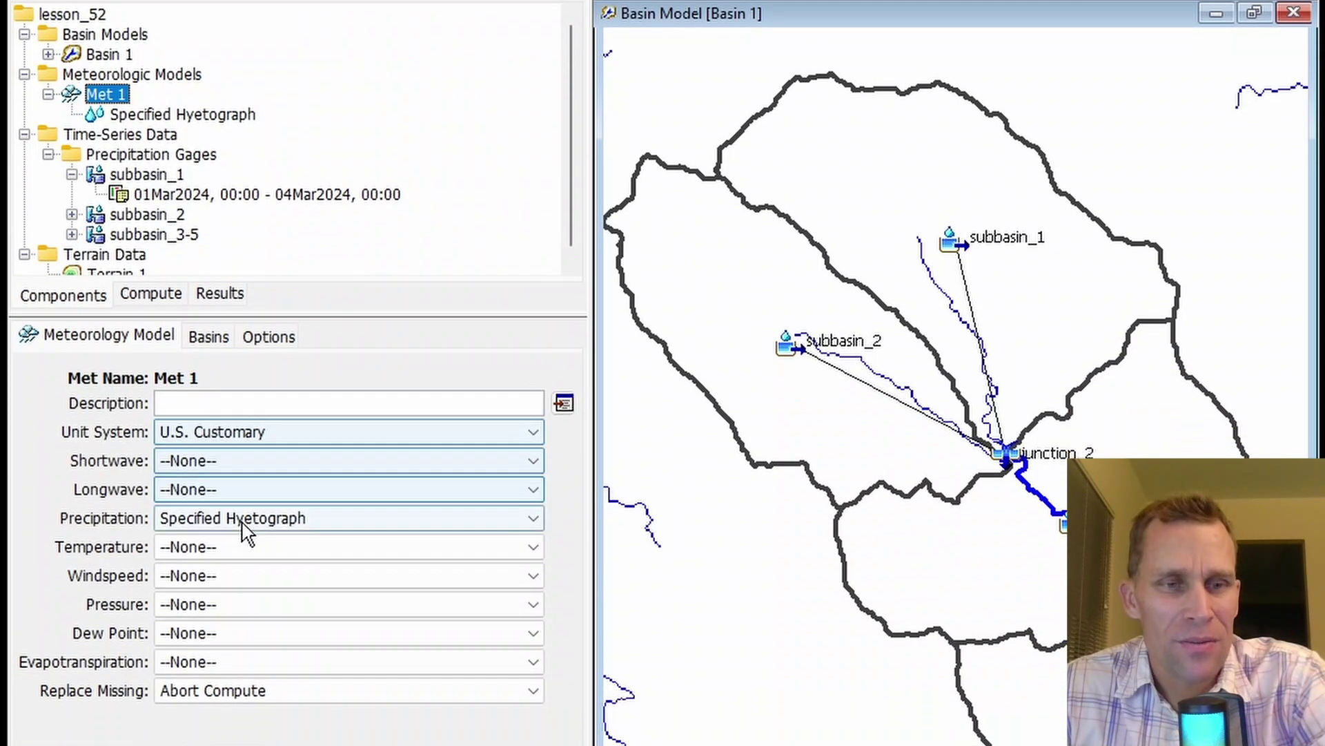
{"action": "left_click", "coordinate": [246, 566]}
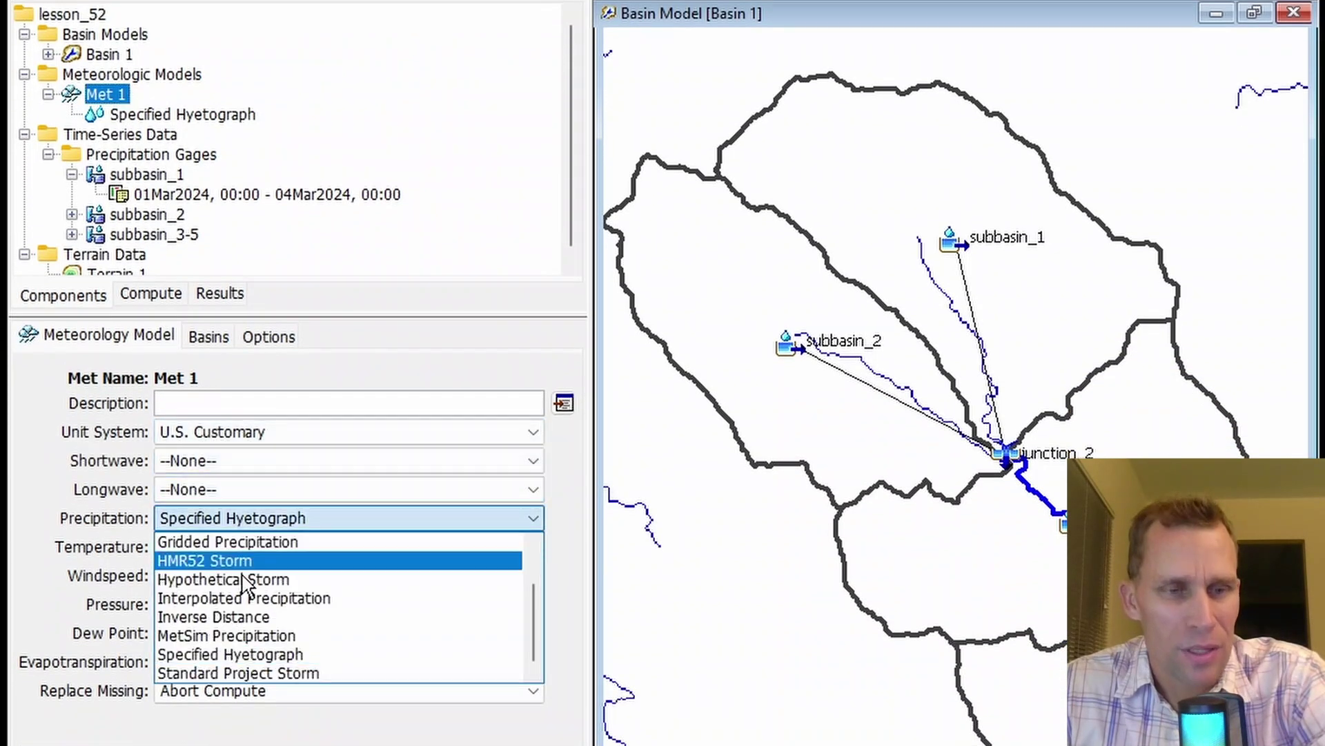
{"action": "left_click", "coordinate": [276, 674]}
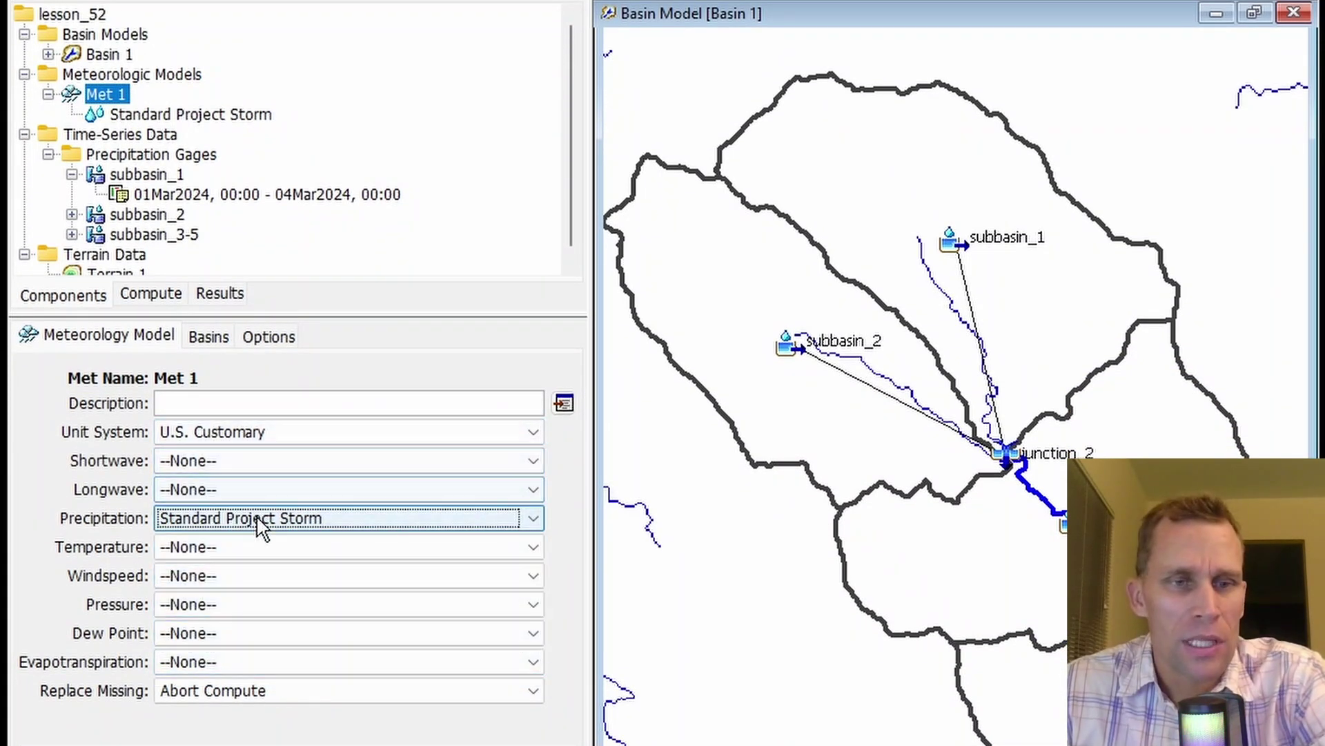
{"action": "left_click", "coordinate": [172, 114]}
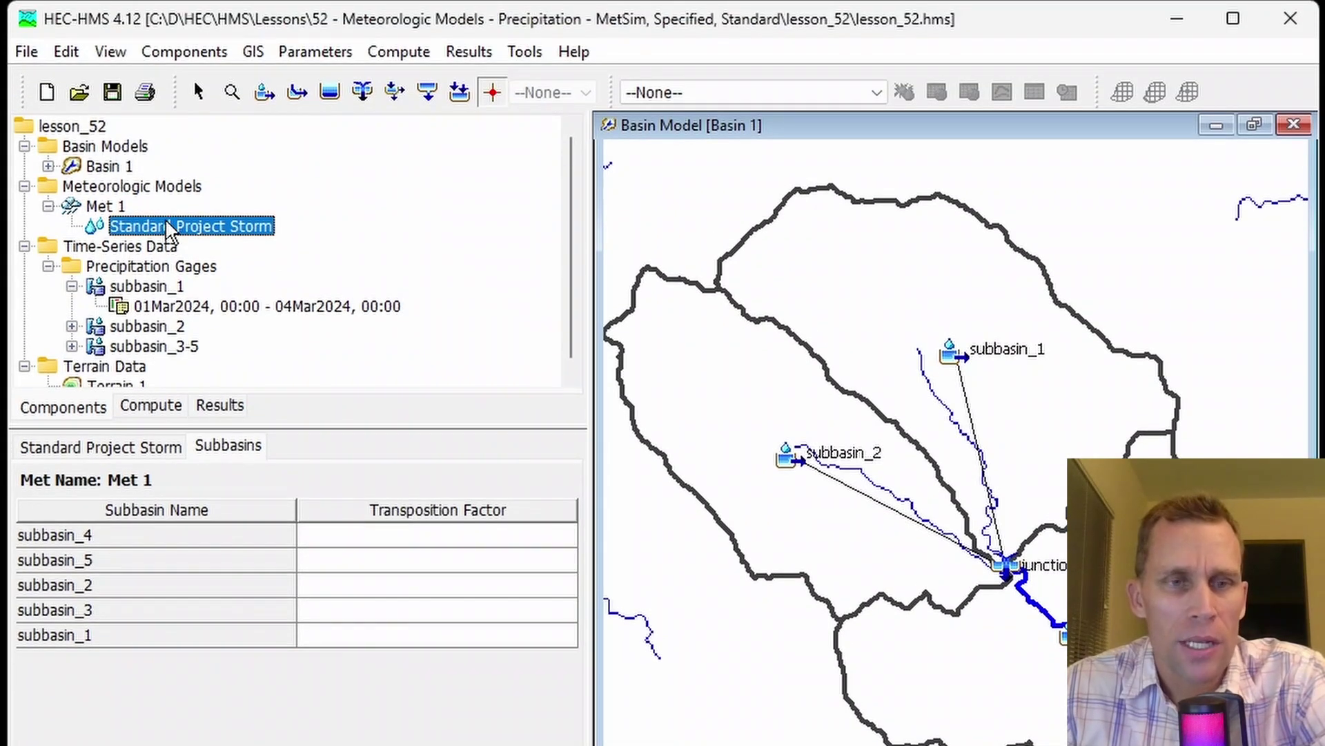
{"action": "left_click", "coordinate": [126, 450]}
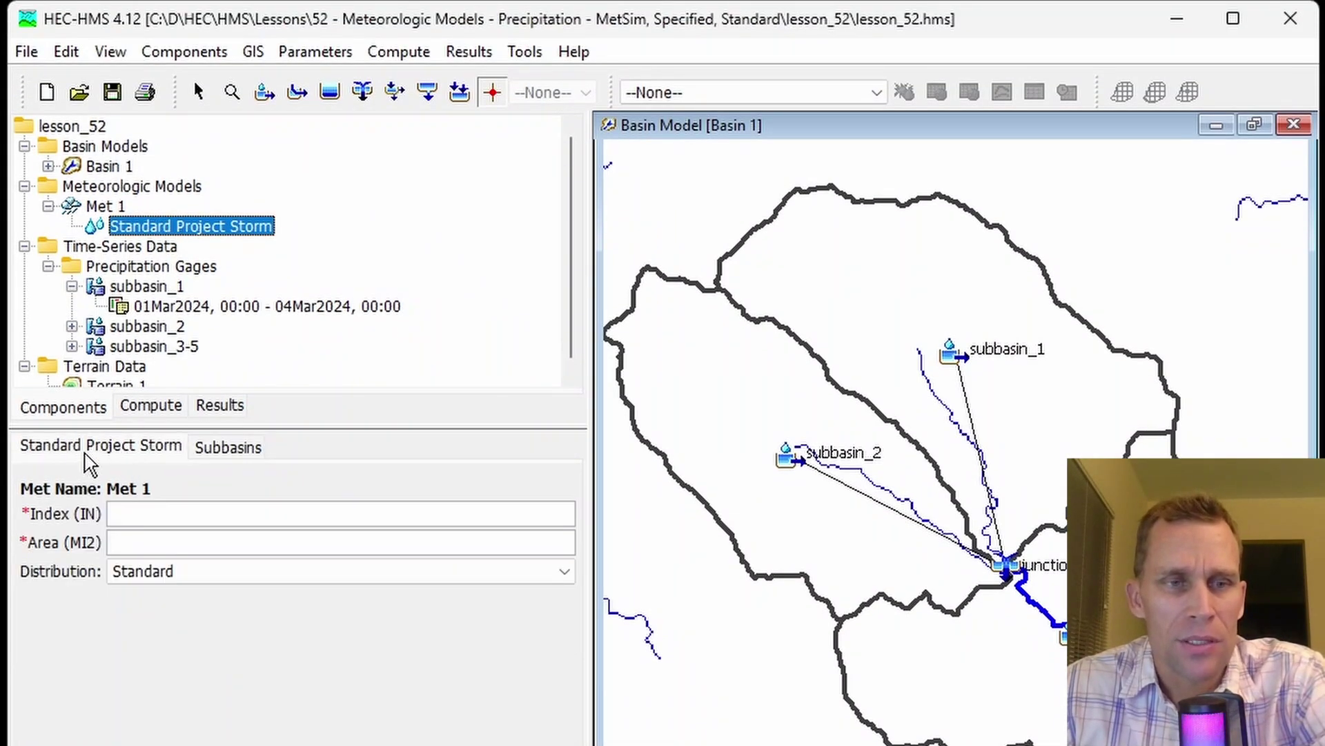
{"action": "left_click", "coordinate": [118, 450]}
{"action": "left_click", "coordinate": [229, 448]}
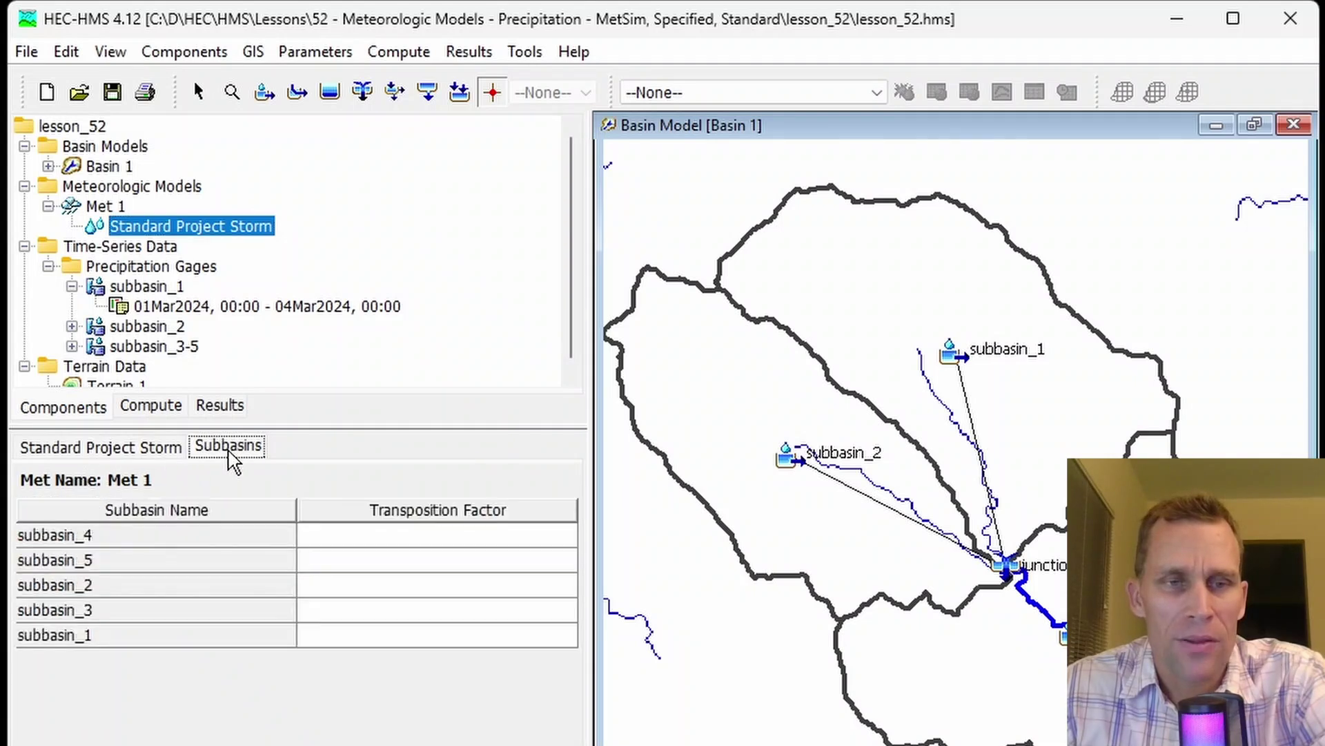
{"action": "left_click", "coordinate": [155, 453]}
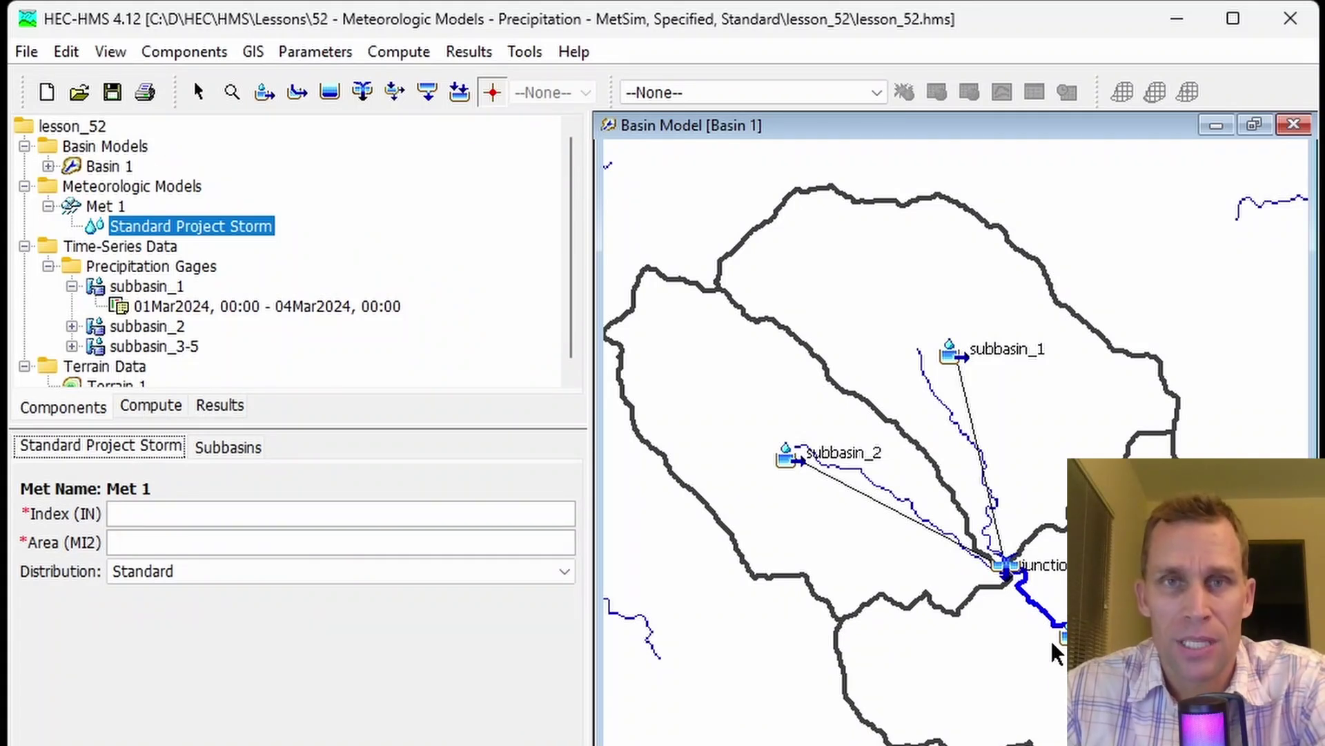
Enter Standard Project Storm Index 5 inches and Area 26.3927 square miles.
{"action": "left_click", "coordinate": [164, 514]}
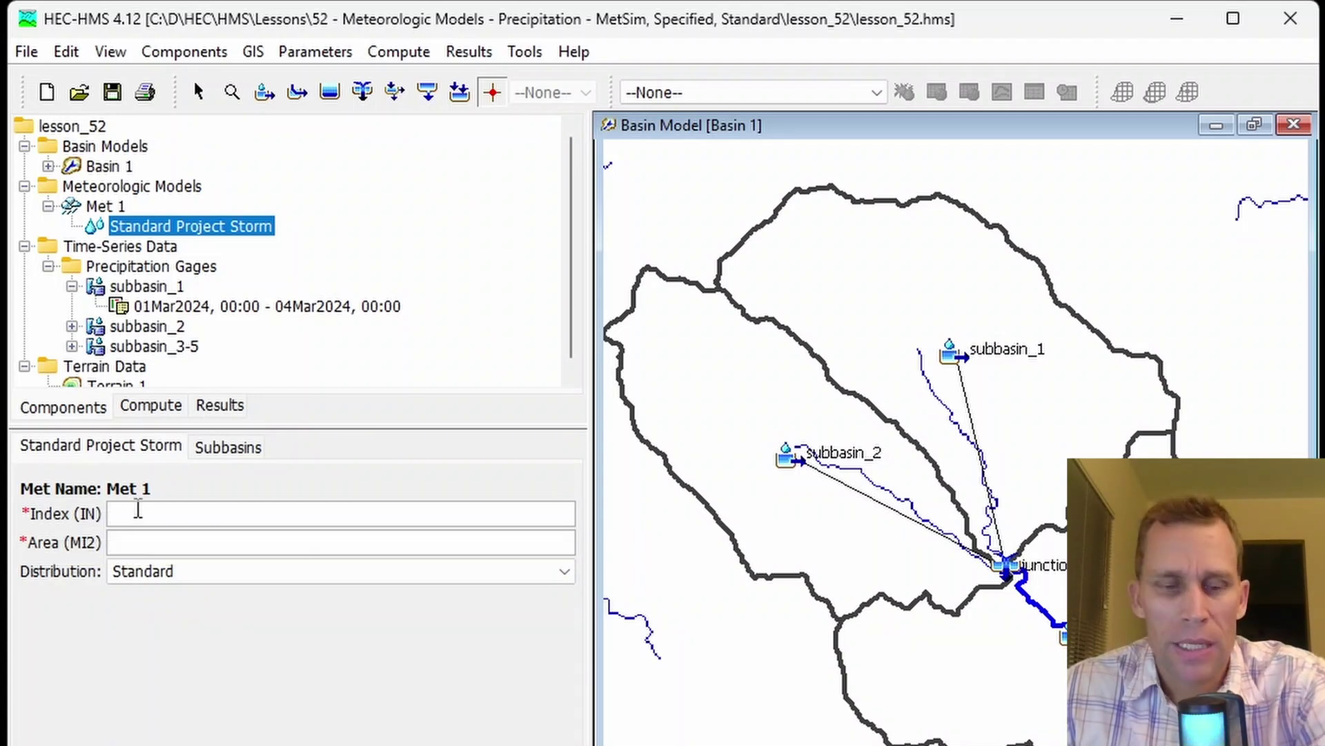
{"action": "type", "text": "5"}
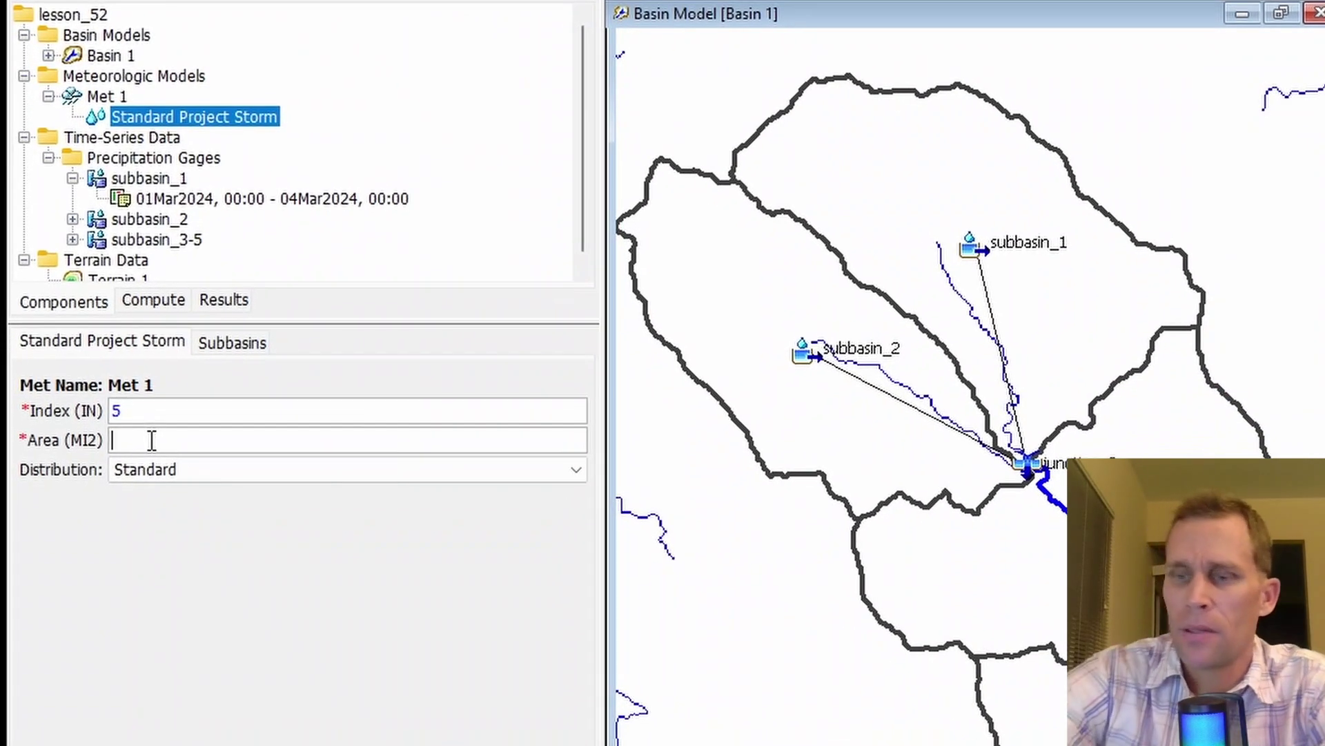
{"action": "type", "text": "26.3927"}
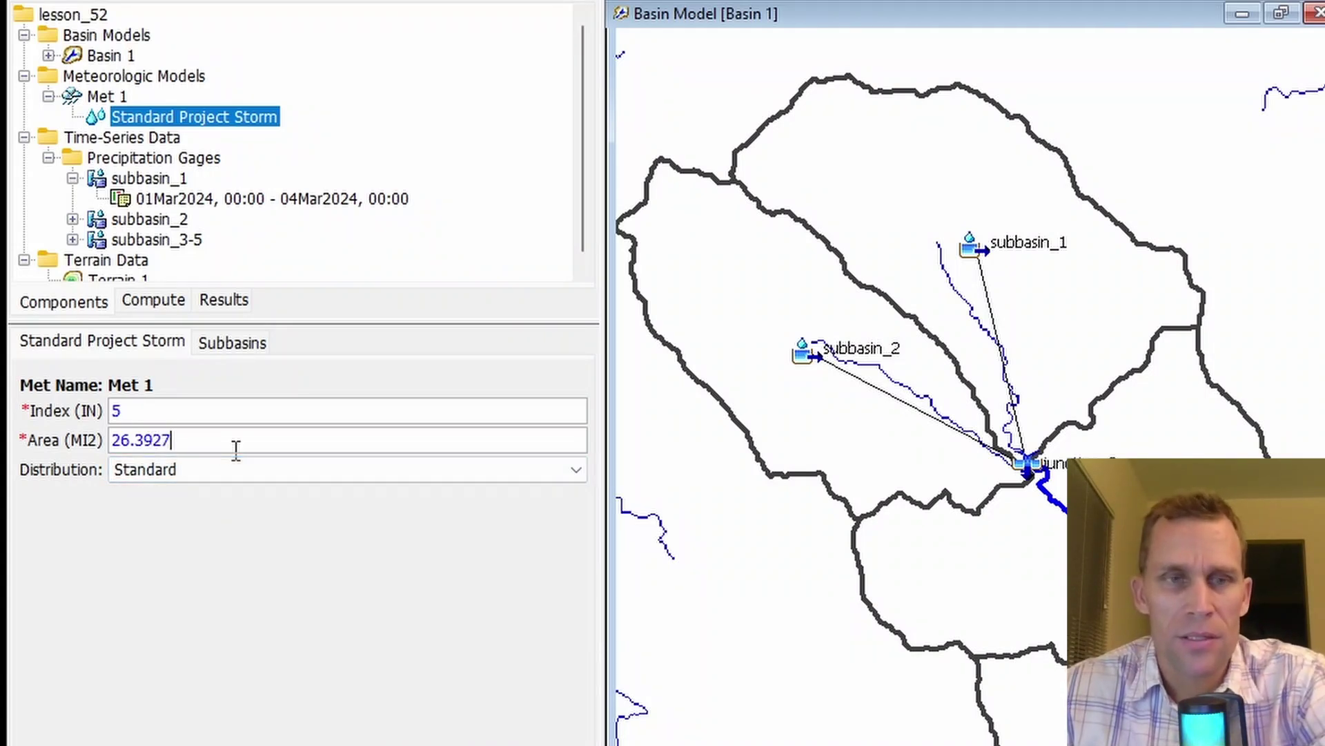
{"action": "double_click", "coordinate": [202, 435]}
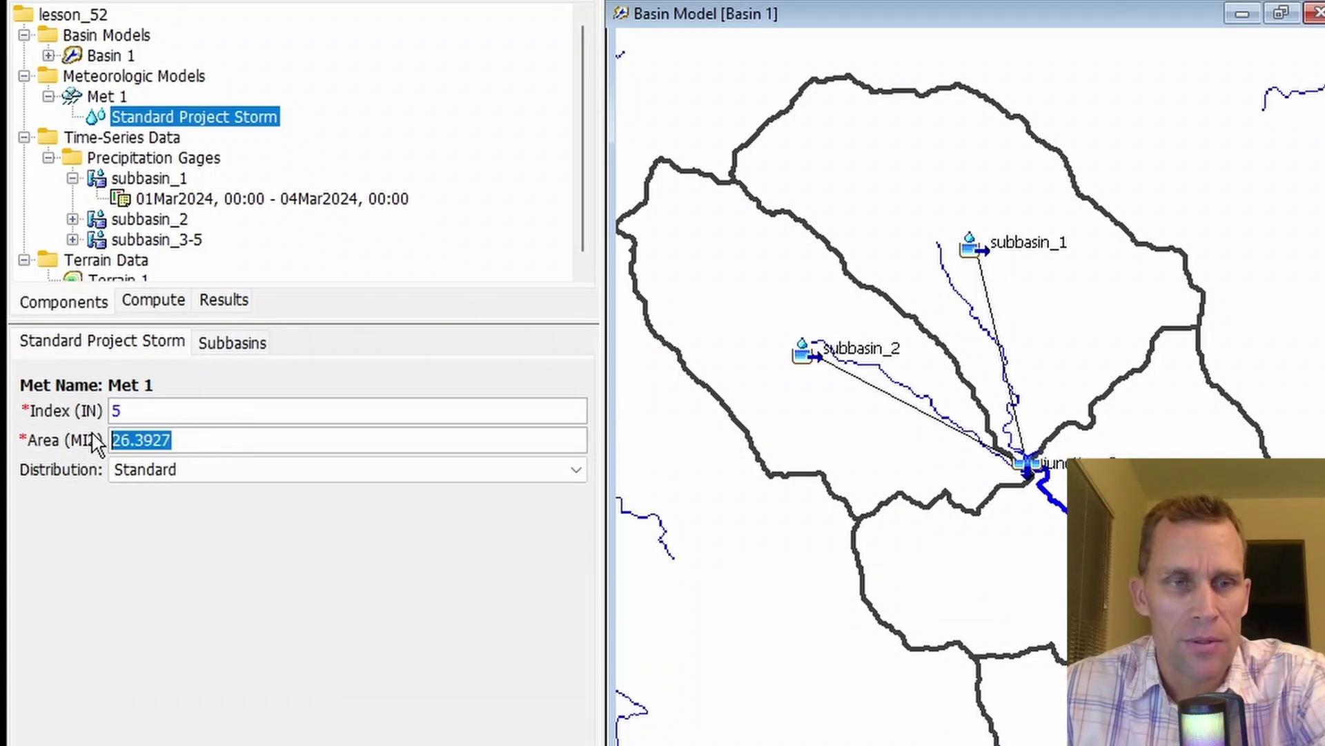
Check the drainage areas of subbasin_1 (8.0521) and subbasin_2 (6.4953 sq mi).
{"action": "left_click", "coordinate": [883, 191]}
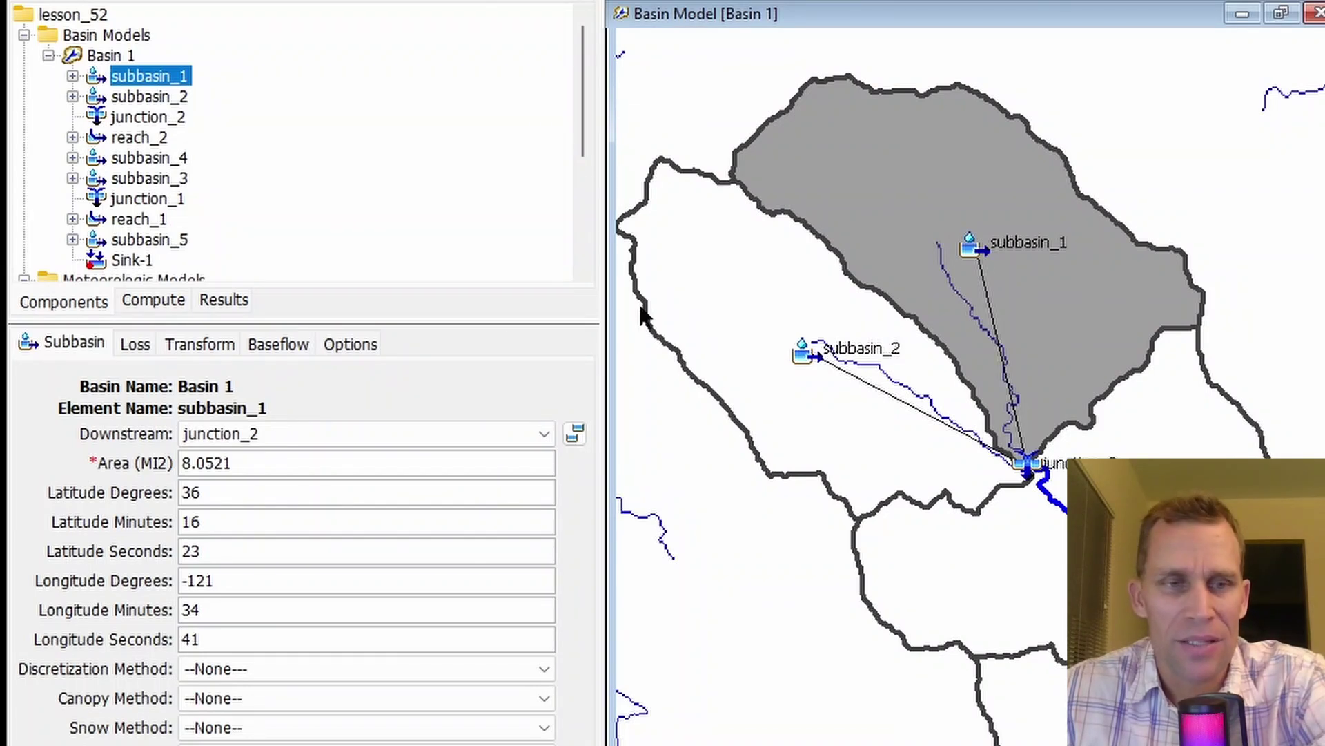
{"action": "left_click_drag", "start_coordinate": [254, 464], "coordinate": [168, 456]}
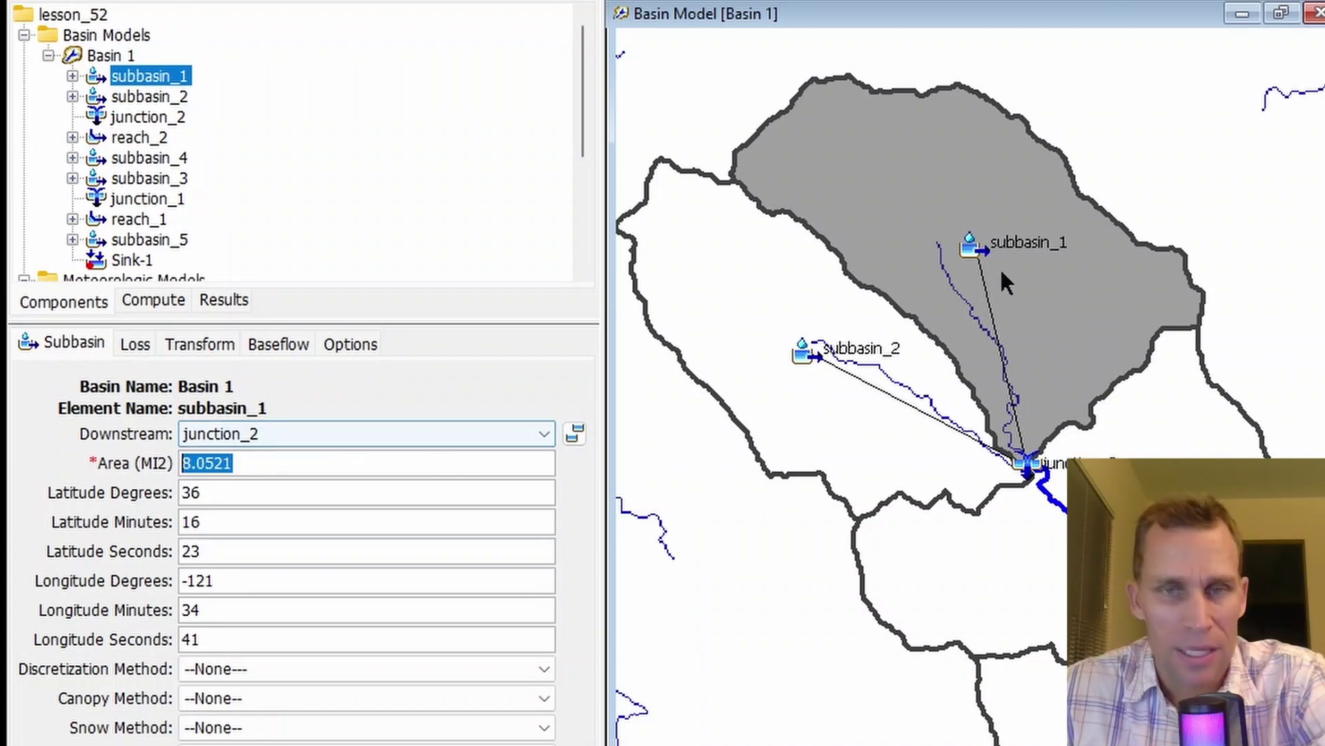
{"action": "left_click", "coordinate": [782, 302]}
{"action": "left_click_drag", "start_coordinate": [237, 461], "coordinate": [176, 459]}
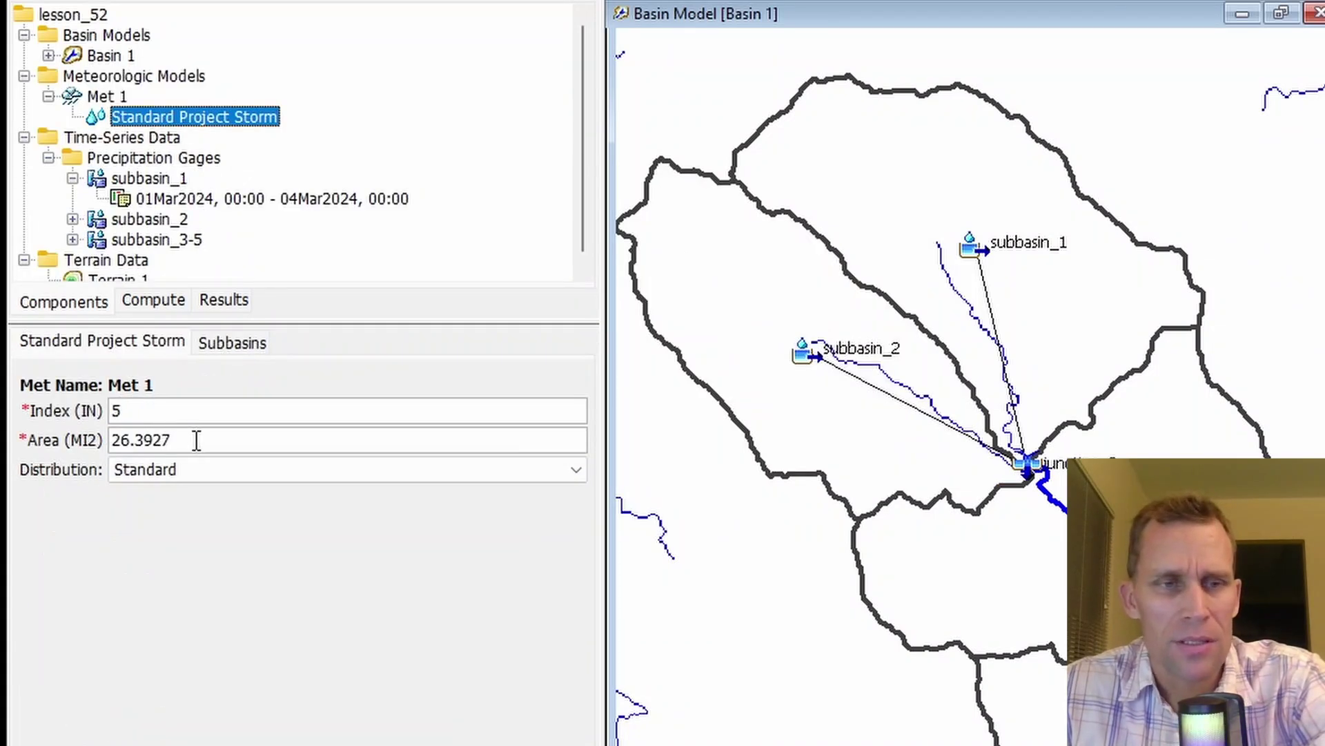
Highlight the 26.3927 storm area and keep Standard as the Standard Project Storm distribution.
{"action": "double_click", "coordinate": [196, 439]}
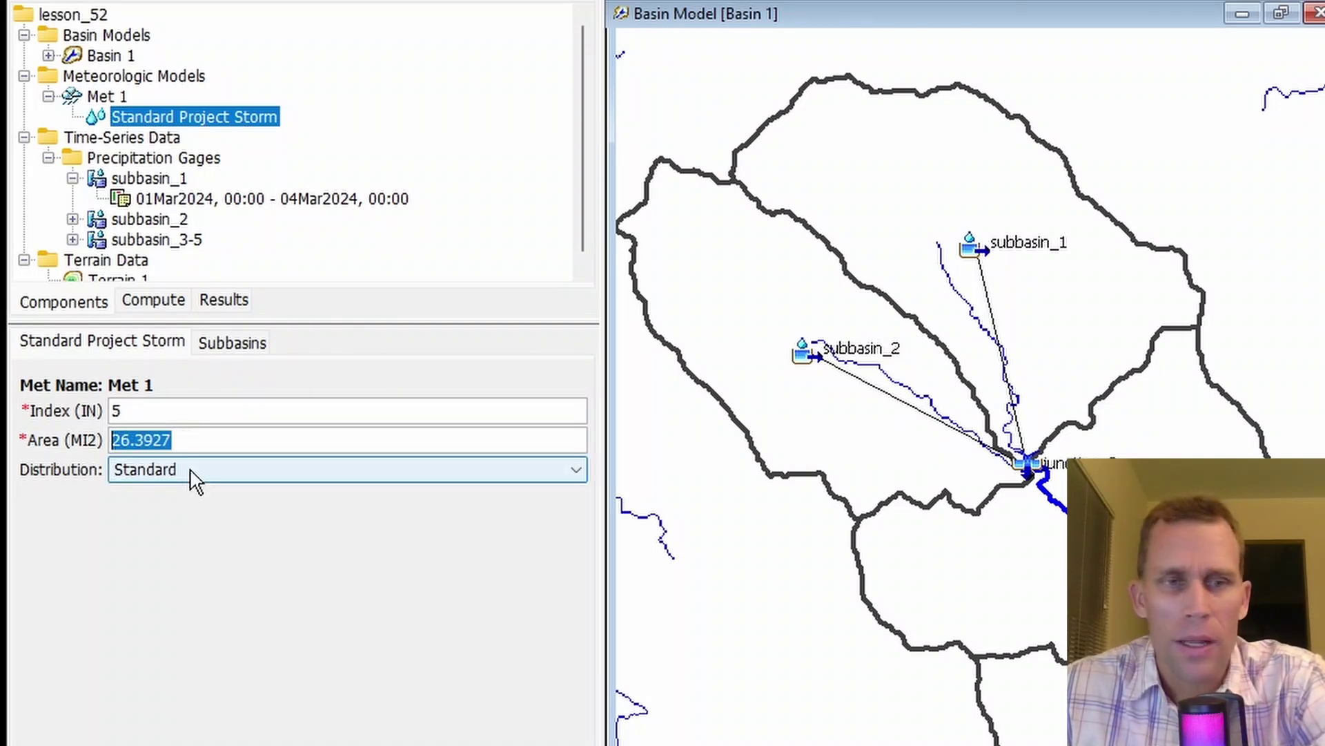
{"action": "left_click", "coordinate": [193, 472]}
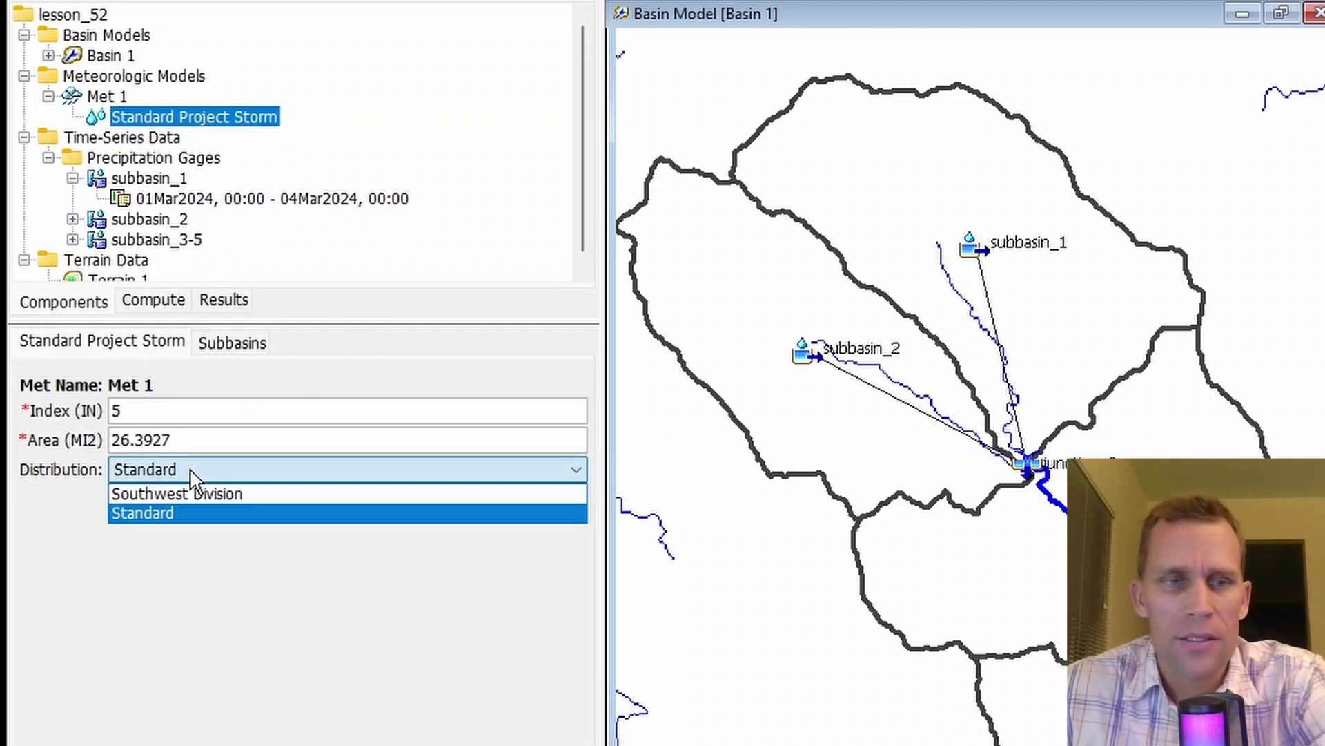
{"action": "left_click", "coordinate": [189, 511]}
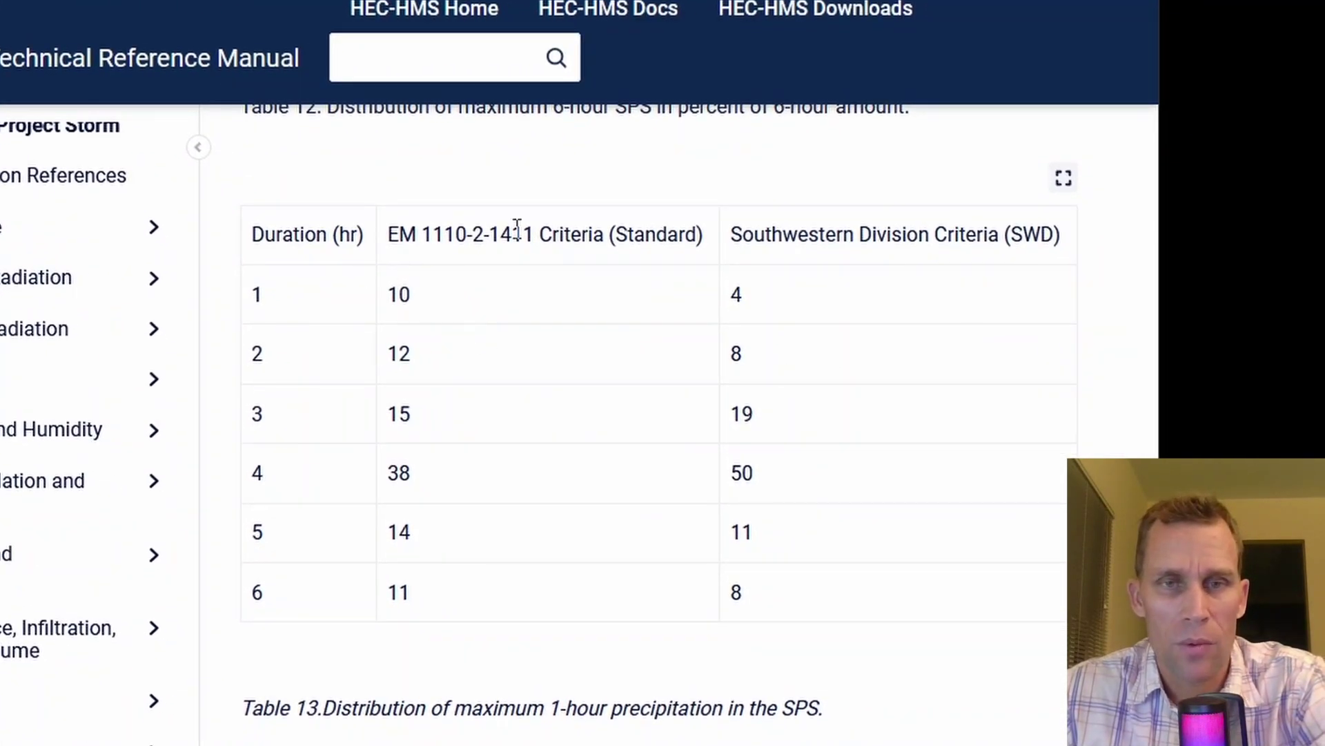
Compare Table 12's 1-hour percentages: Standard 10 versus Southwestern Division 4.
{"action": "left_click_drag", "start_coordinate": [607, 238], "coordinate": [887, 238]}
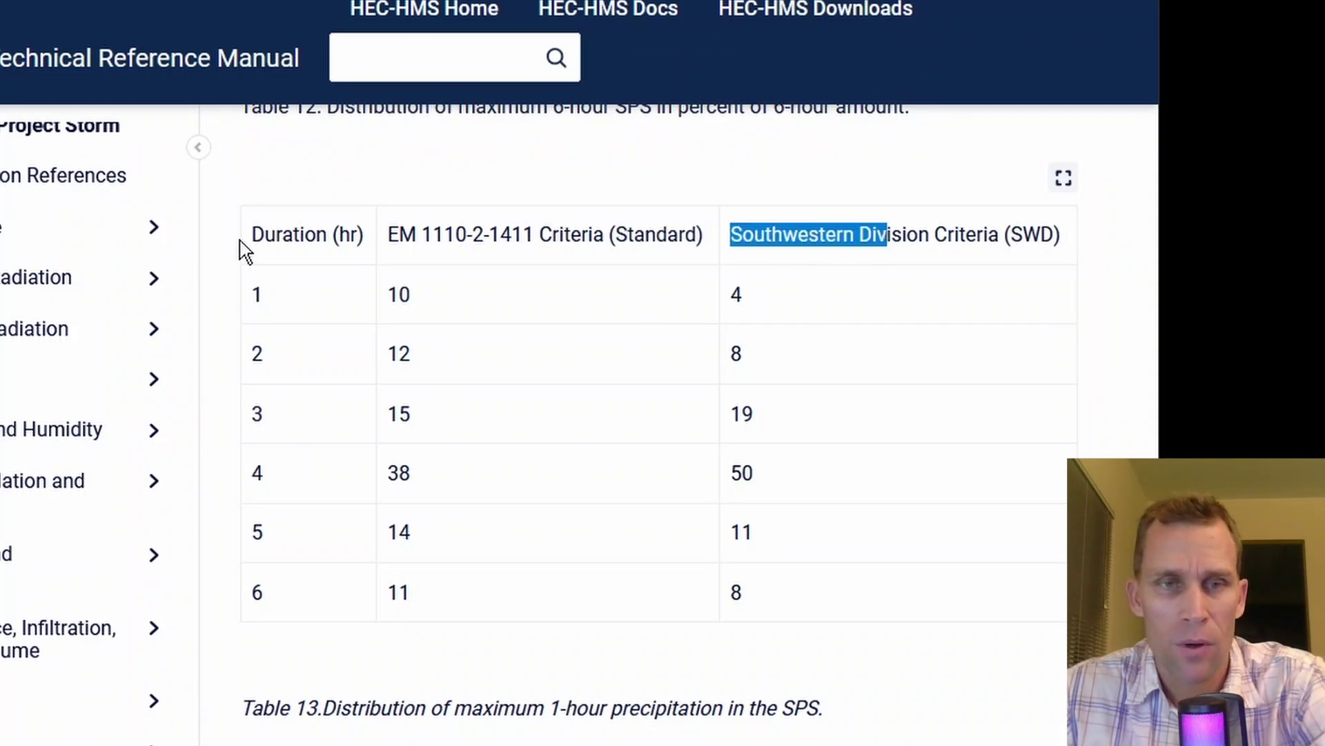
{"action": "left_click_drag", "start_coordinate": [250, 235], "coordinate": [372, 256]}
{"action": "left_click", "coordinate": [257, 294]}
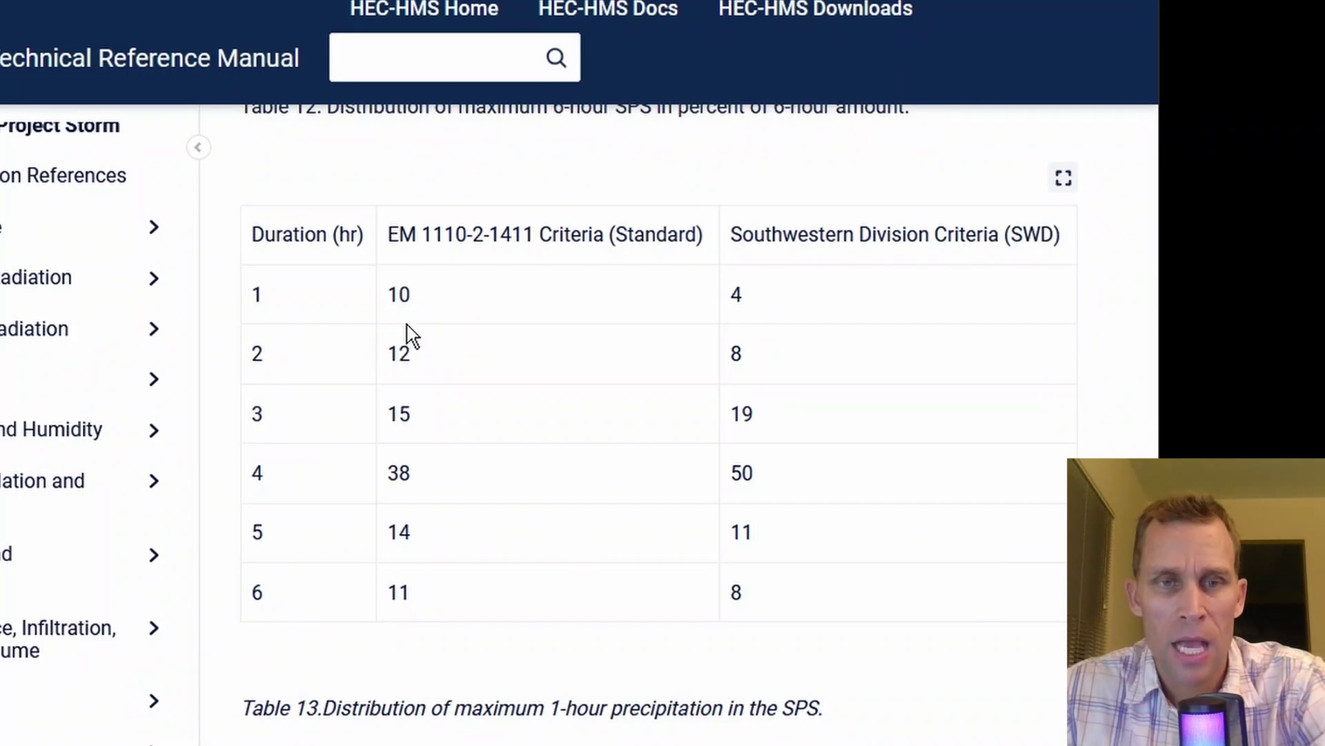
{"action": "left_click_drag", "start_coordinate": [388, 293], "coordinate": [427, 304]}
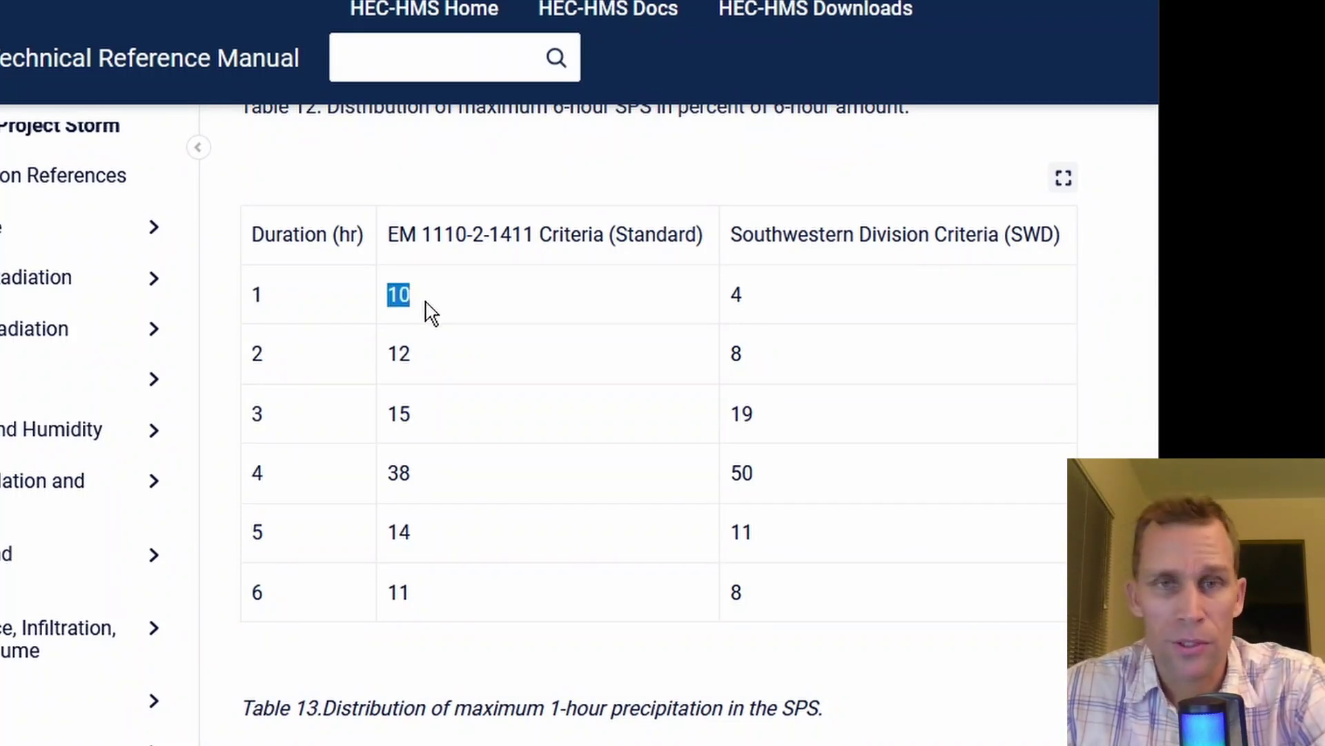
{"action": "left_click_drag", "start_coordinate": [252, 296], "coordinate": [267, 305]}
{"action": "left_click_drag", "start_coordinate": [615, 235], "coordinate": [718, 296]}
{"action": "left_click", "coordinate": [741, 294]}
{"action": "double_click", "coordinate": [740, 294]}
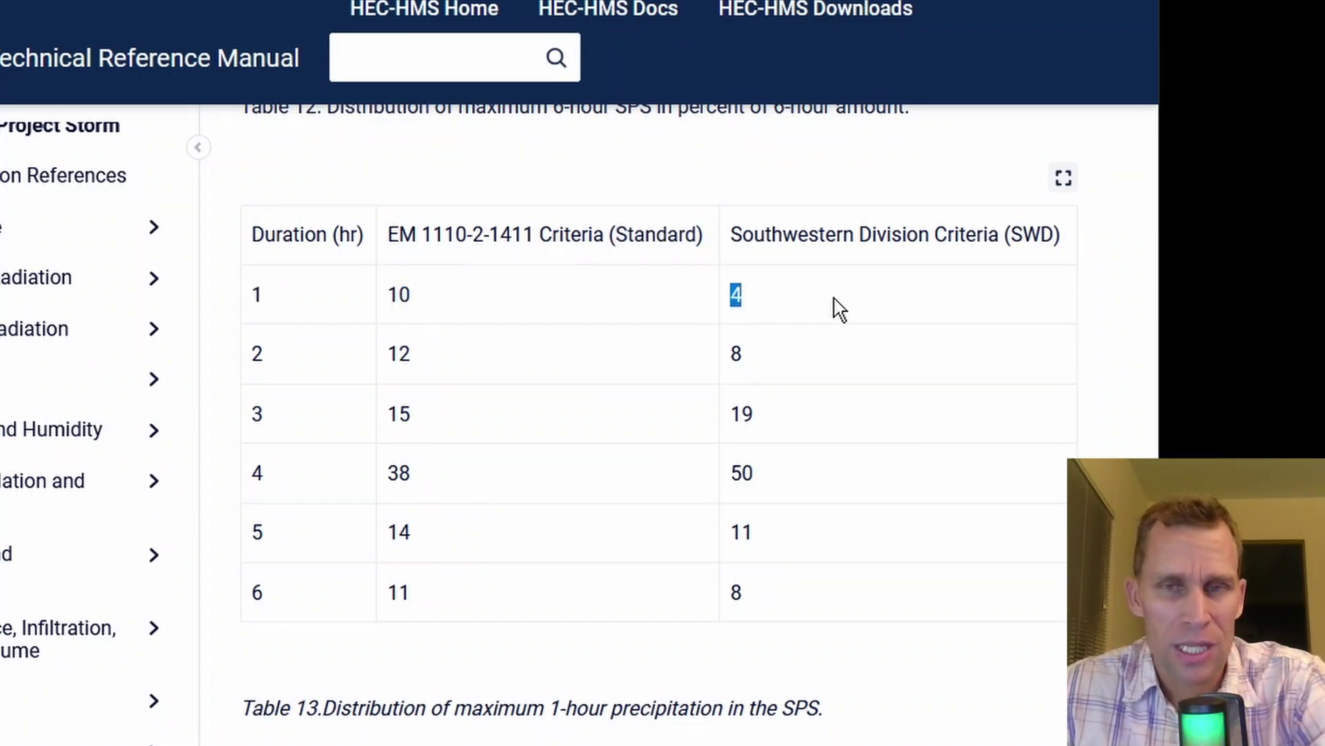
{"action": "left_click_drag", "start_coordinate": [250, 293], "coordinate": [266, 297]}
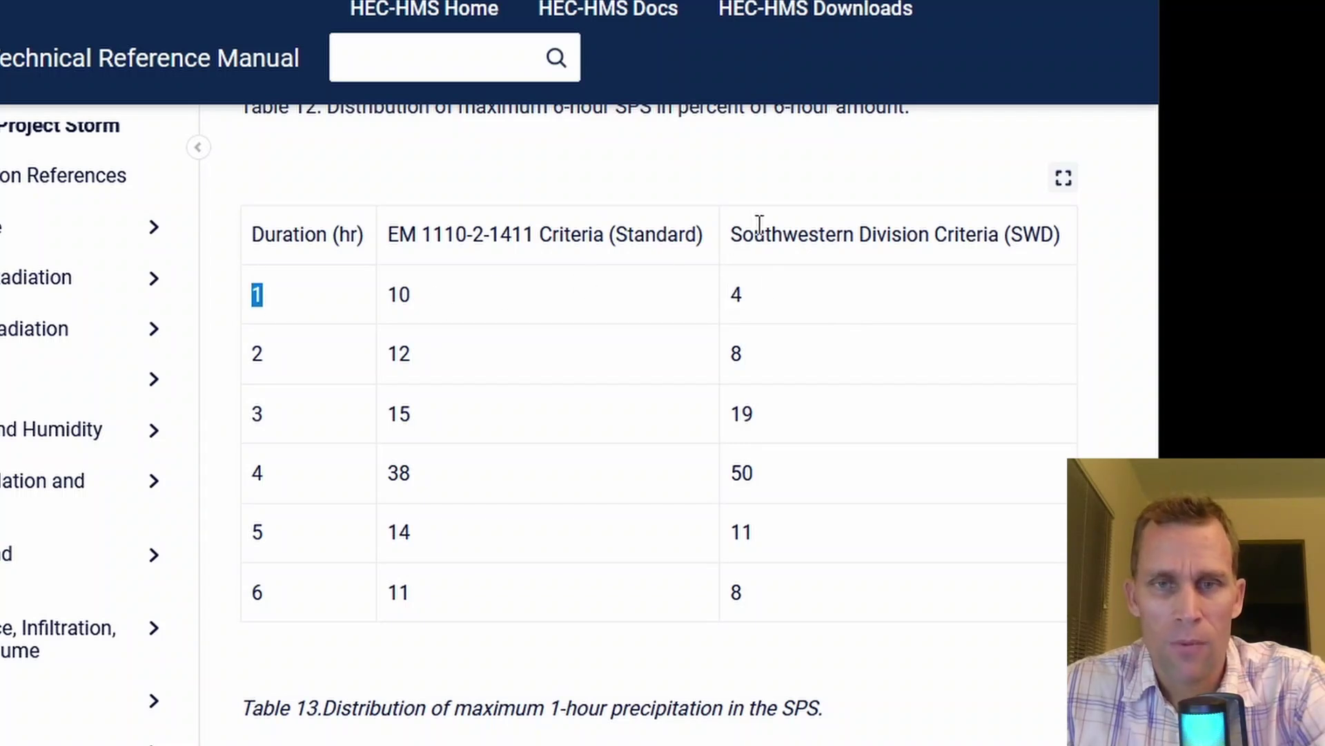
{"action": "left_click_drag", "start_coordinate": [732, 233], "coordinate": [875, 240]}
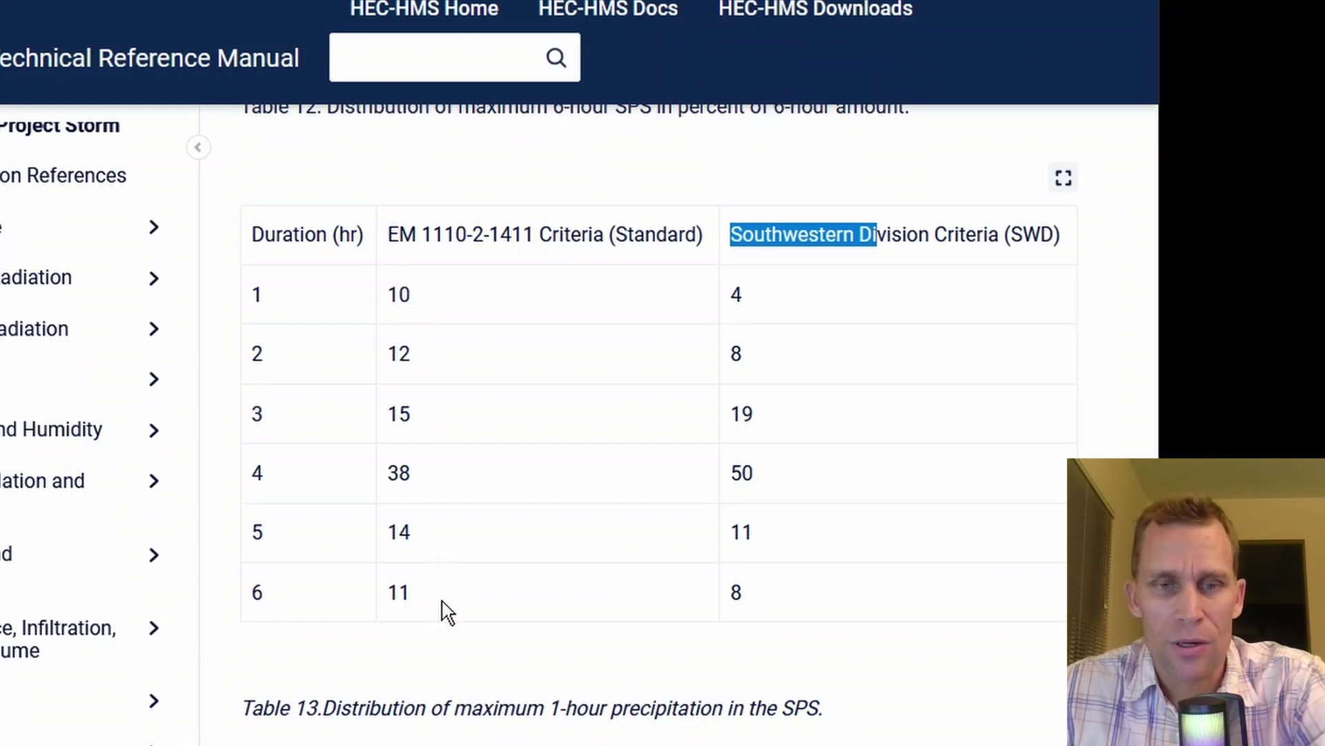
Compare the 4th-hour peak: Southwestern Division 50% versus Standard 38%.
{"action": "double_click", "coordinate": [738, 475]}
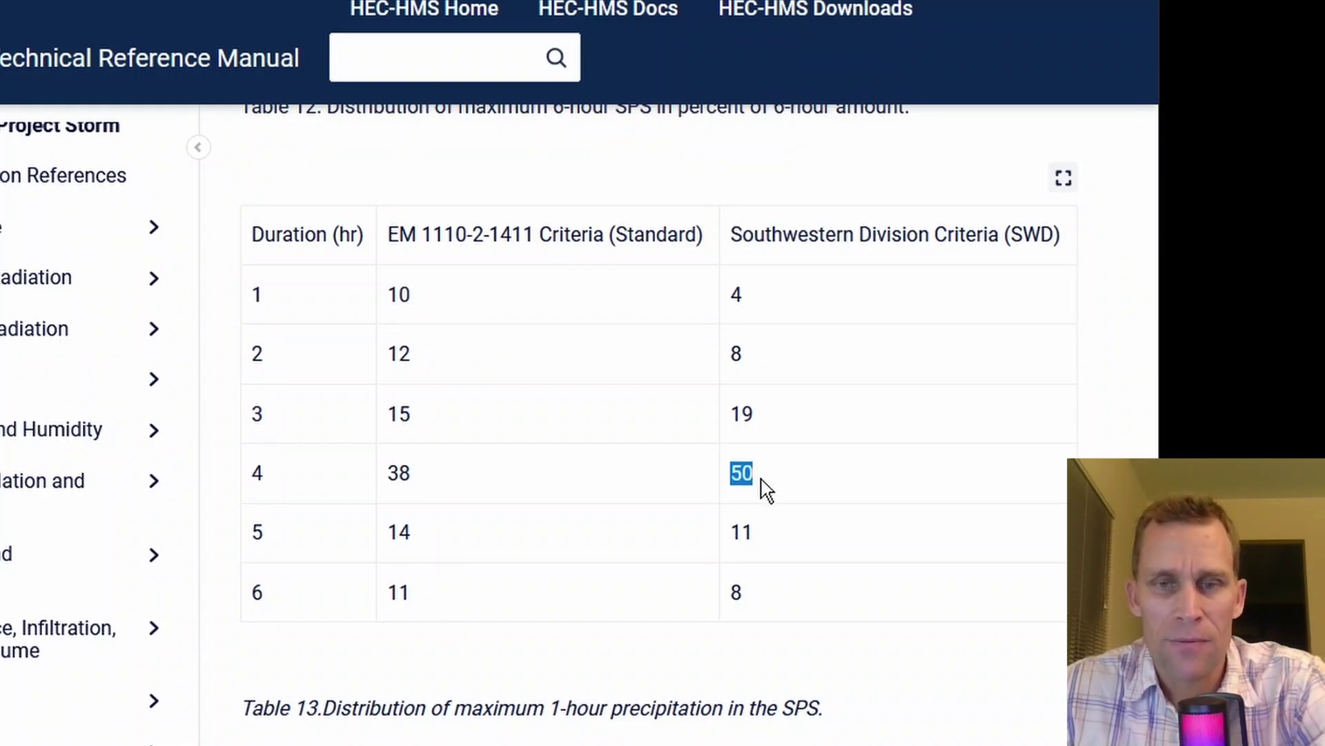
{"action": "double_click", "coordinate": [399, 475]}
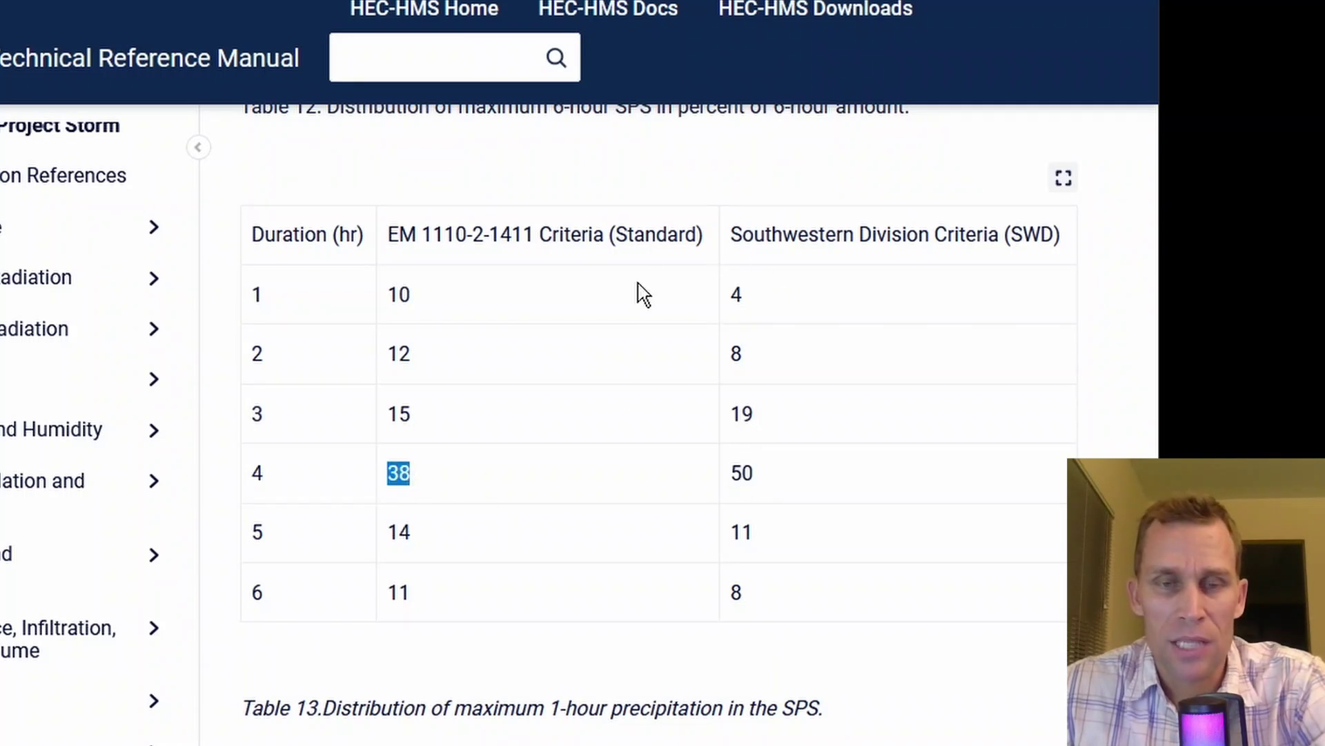
{"action": "left_click", "coordinate": [257, 476]}
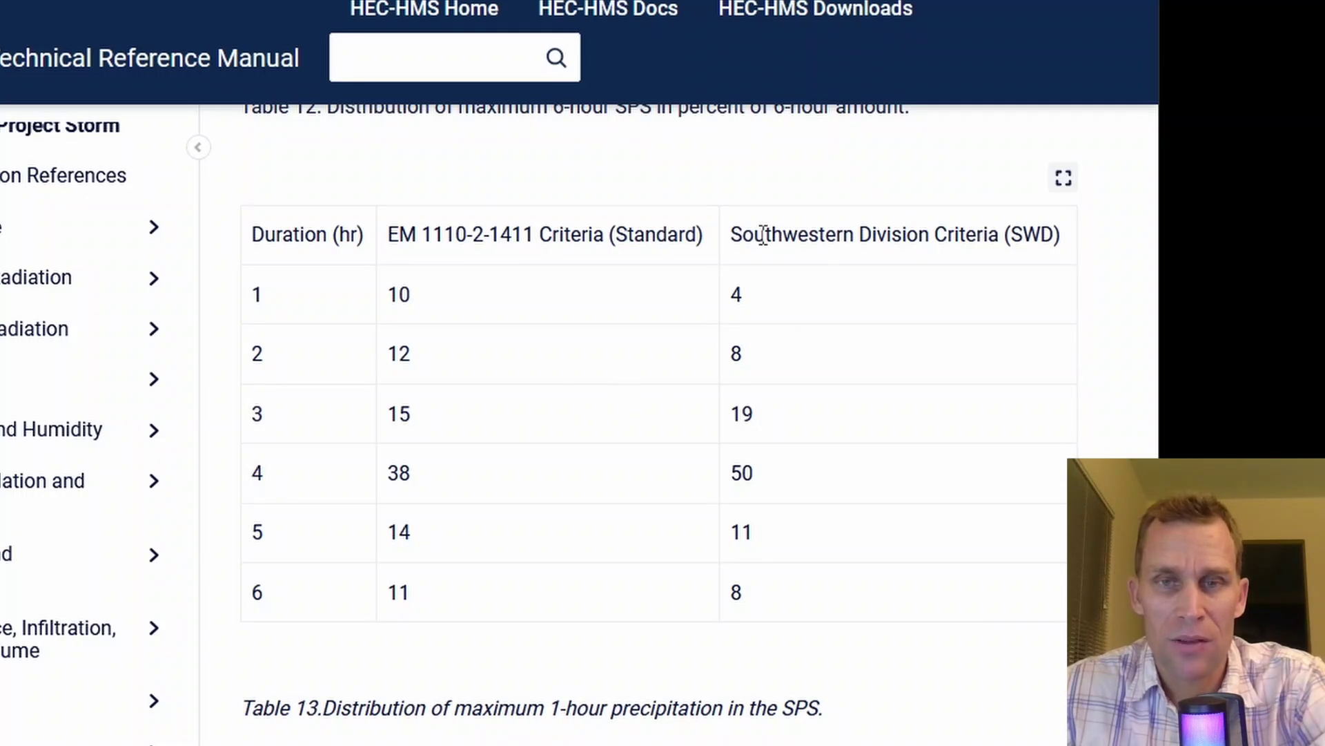
{"action": "left_click_drag", "start_coordinate": [763, 235], "coordinate": [842, 235]}
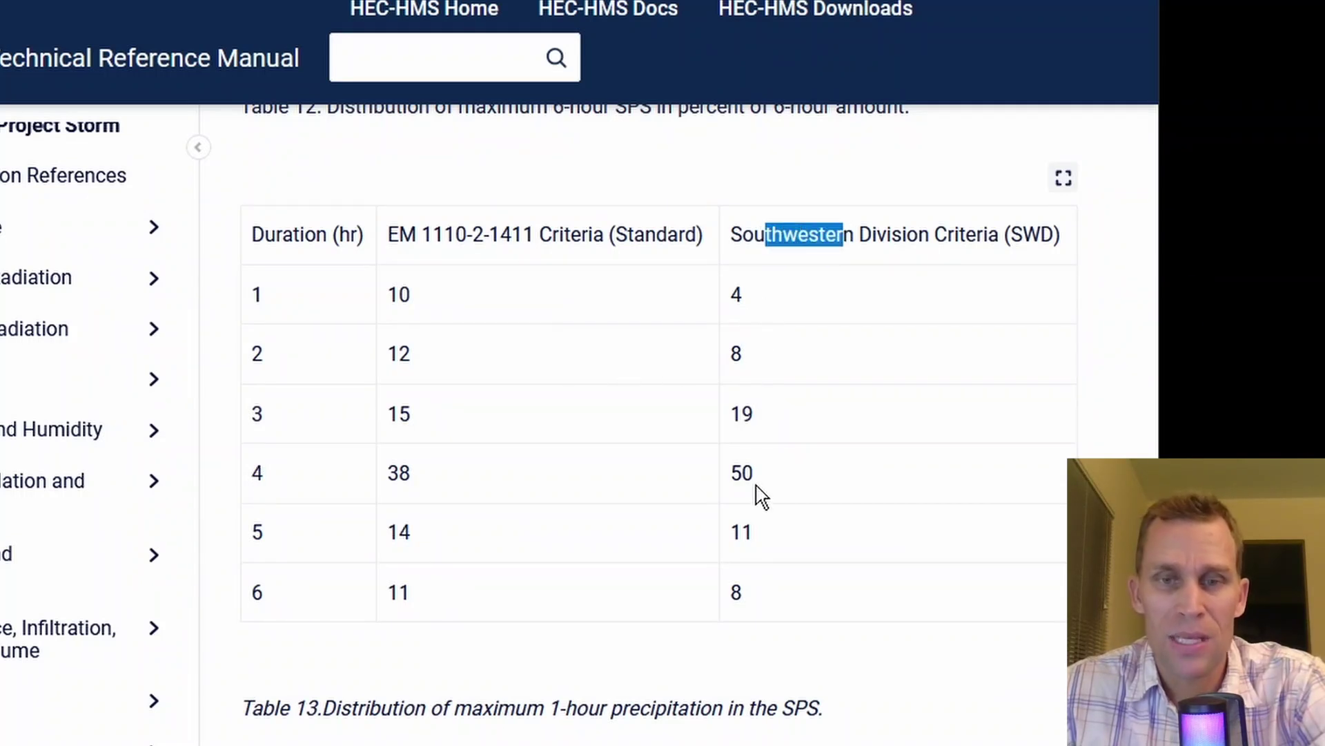
{"action": "double_click", "coordinate": [738, 475]}
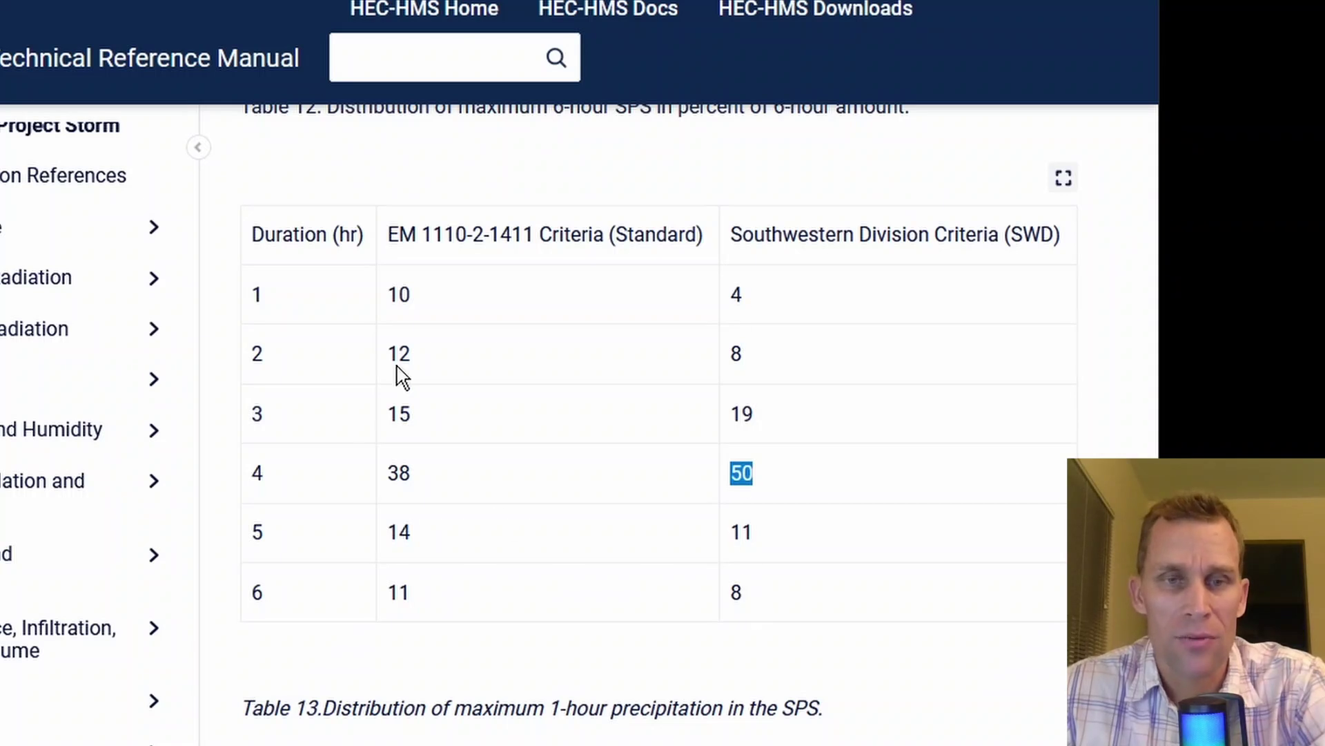
{"action": "left_click_drag", "start_coordinate": [628, 234], "coordinate": [667, 236]}
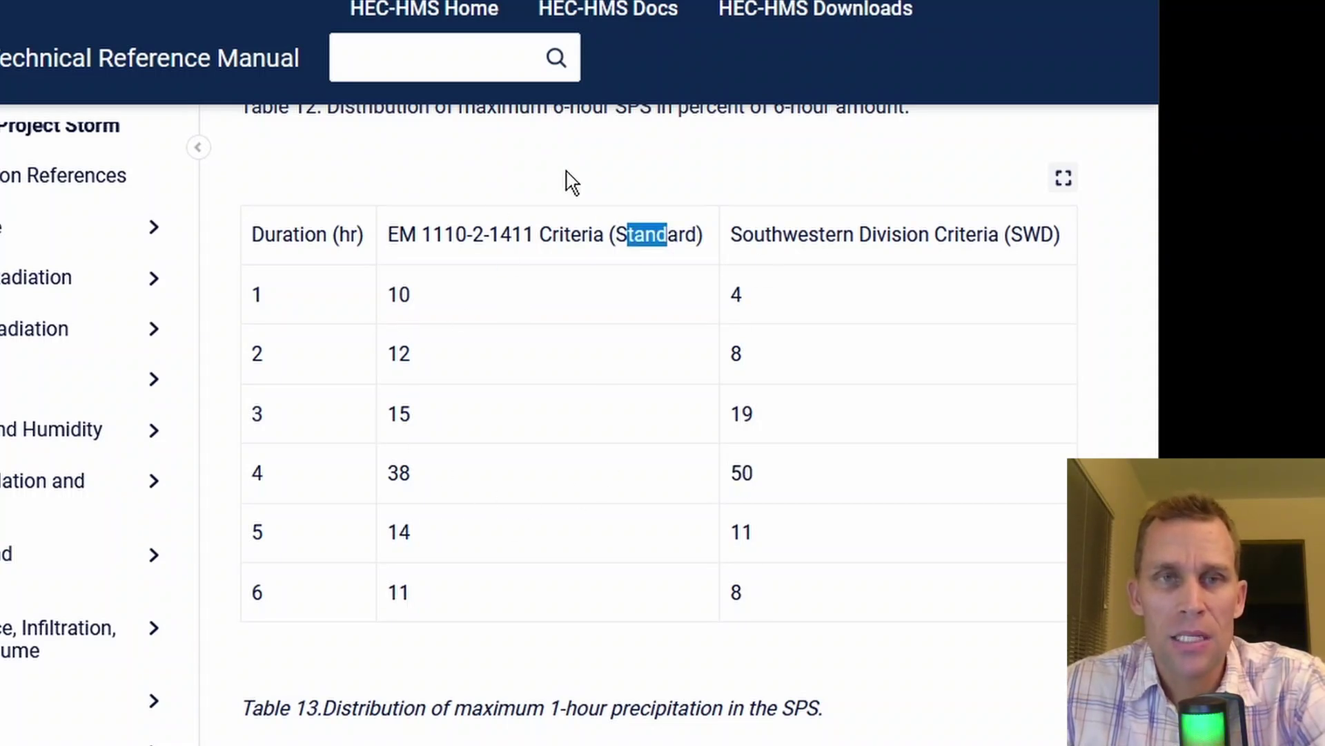
Go back to Precipitation Available Methods and scroll through the historical and hypothetical method lists.
{"action": "scroll", "coordinate": [347, 260], "scroll_direction": "up", "scroll_amount": 15}
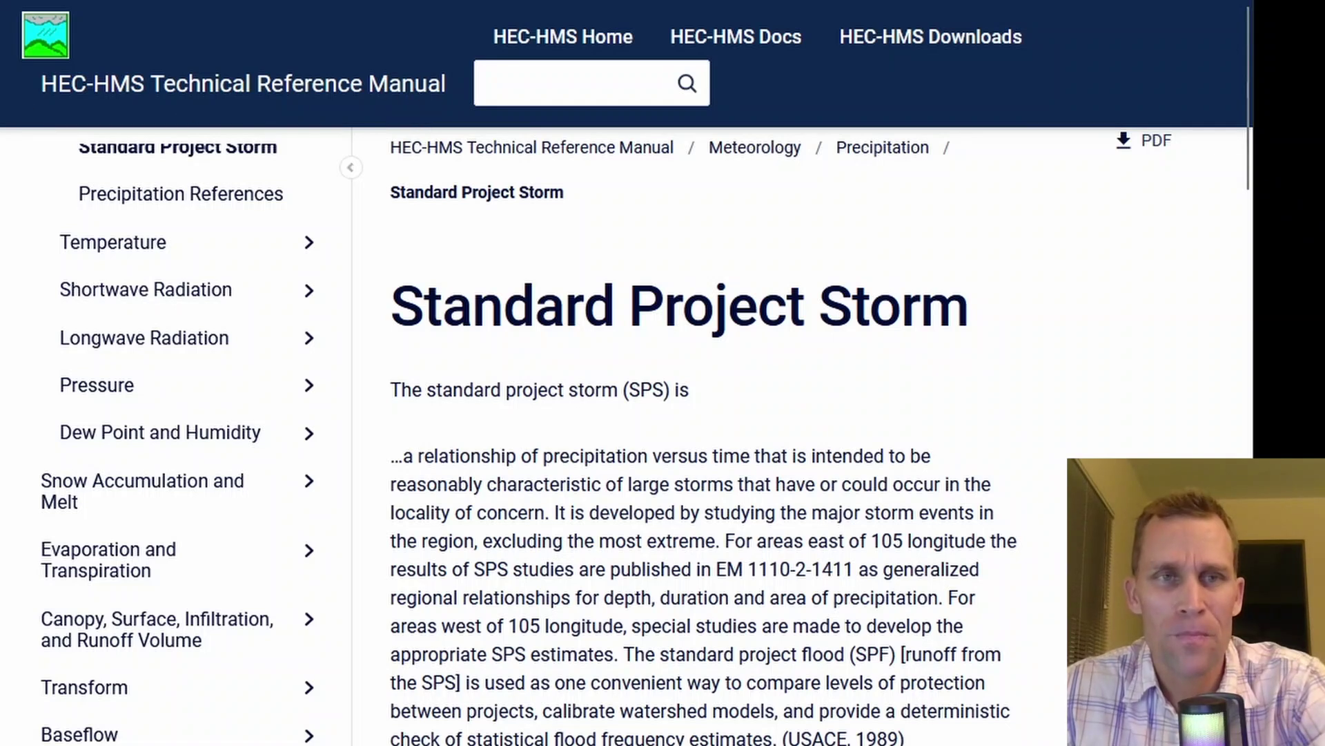
{"action": "key", "text": "alt+Left"}
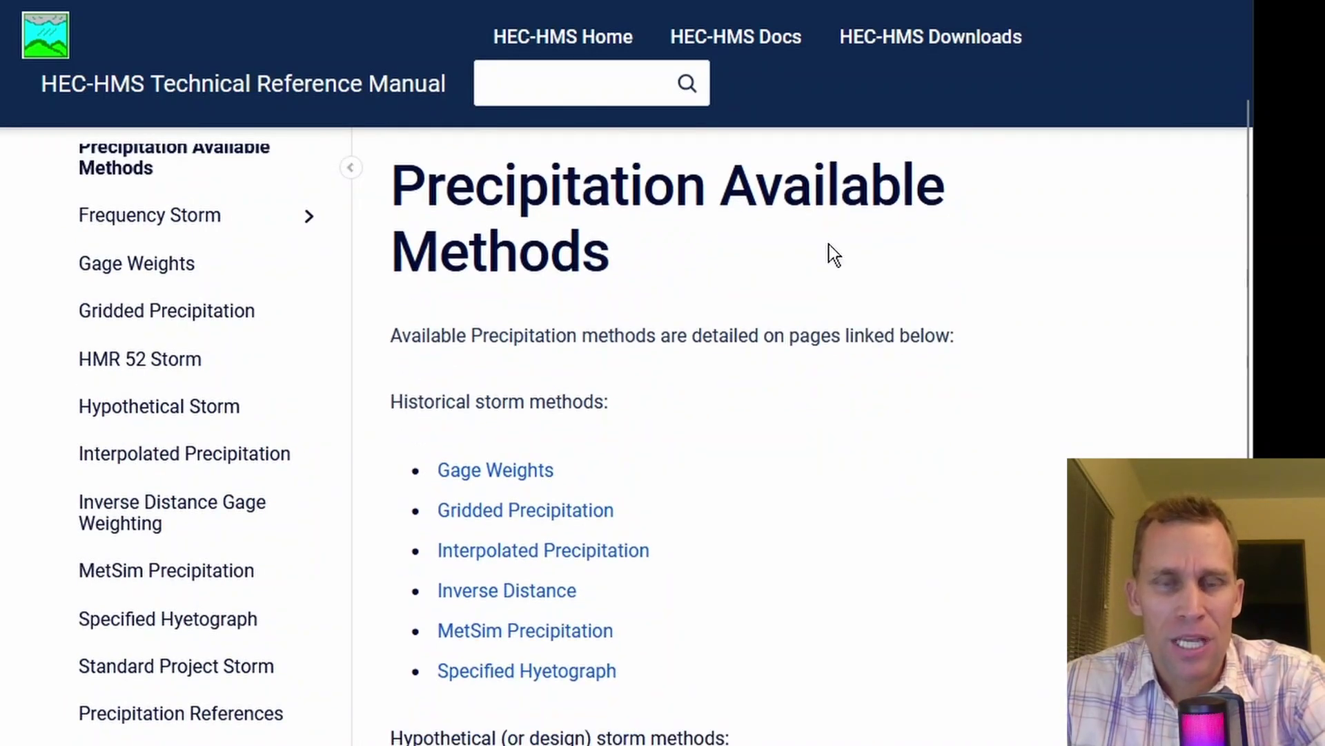
{"action": "scroll", "coordinate": [610, 317], "scroll_direction": "down", "scroll_amount": 3}
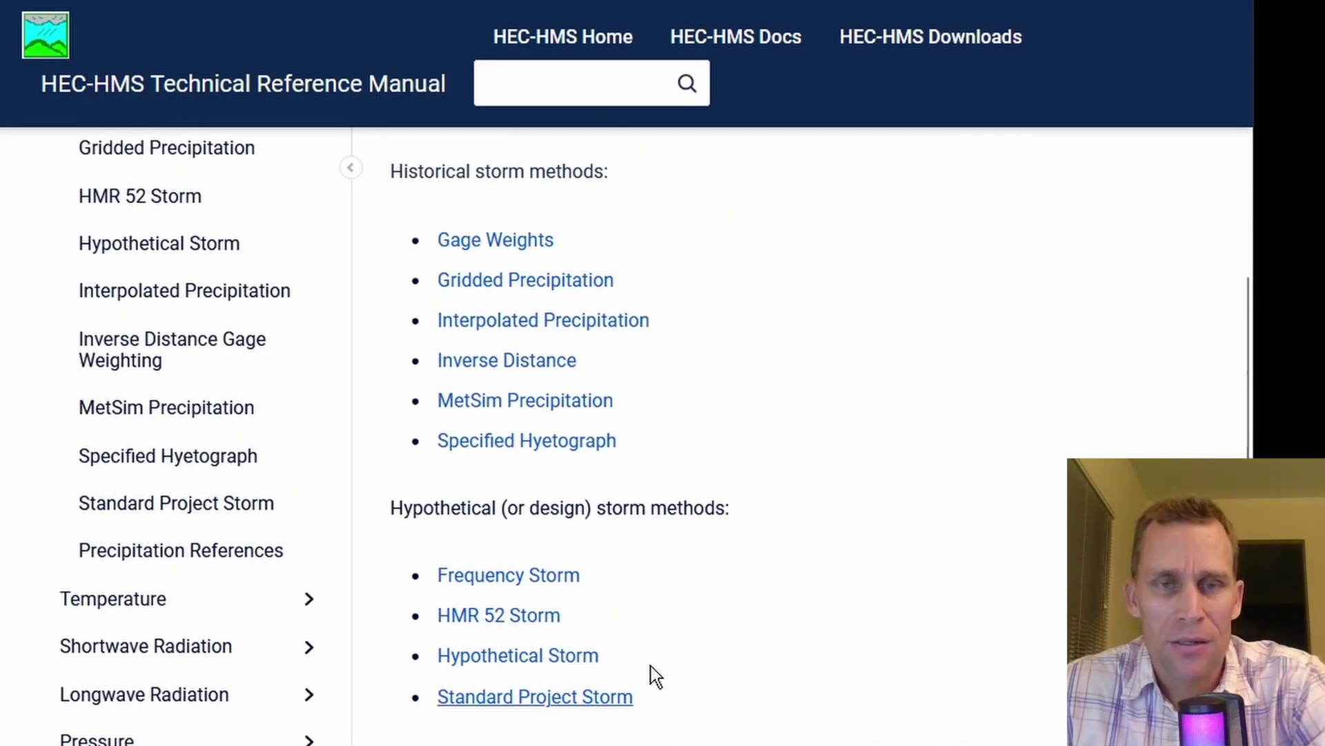
{"action": "scroll", "coordinate": [749, 556], "scroll_direction": "up", "scroll_amount": 5}
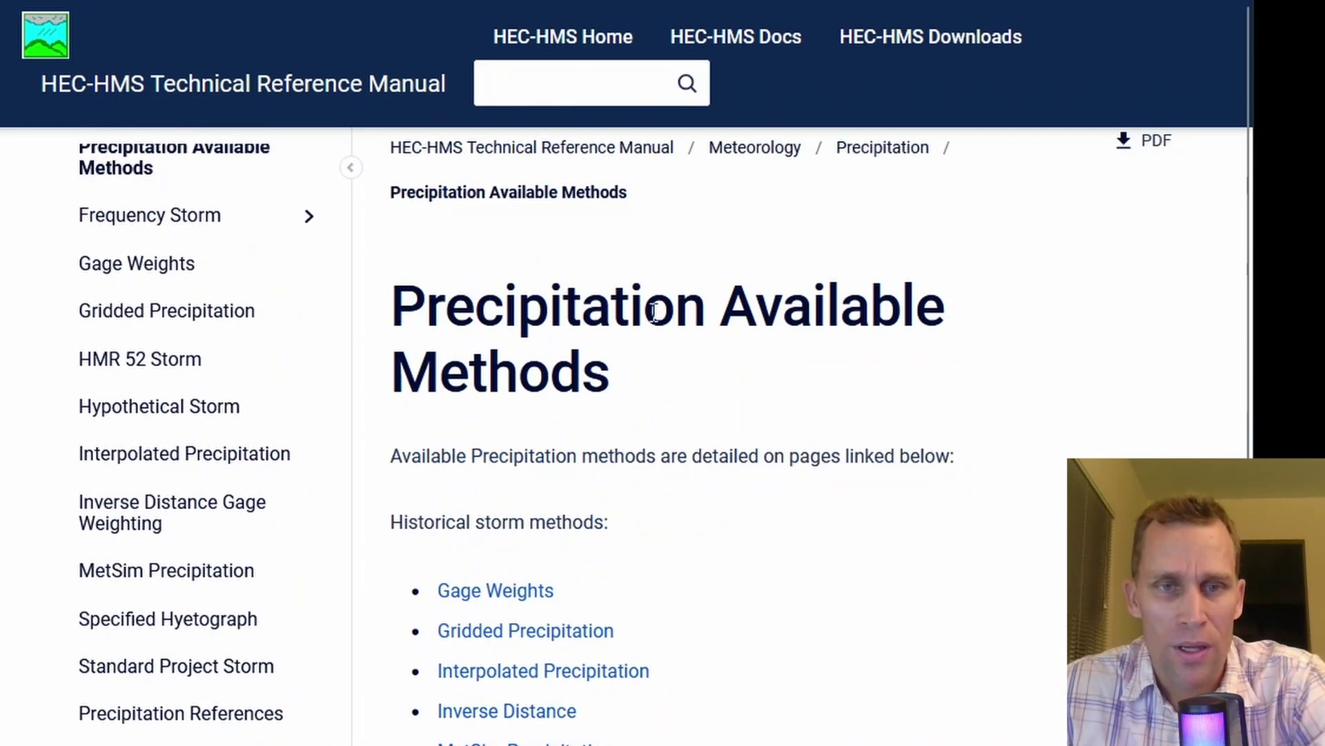
{"action": "scroll", "coordinate": [601, 428], "scroll_direction": "down", "scroll_amount": 5}
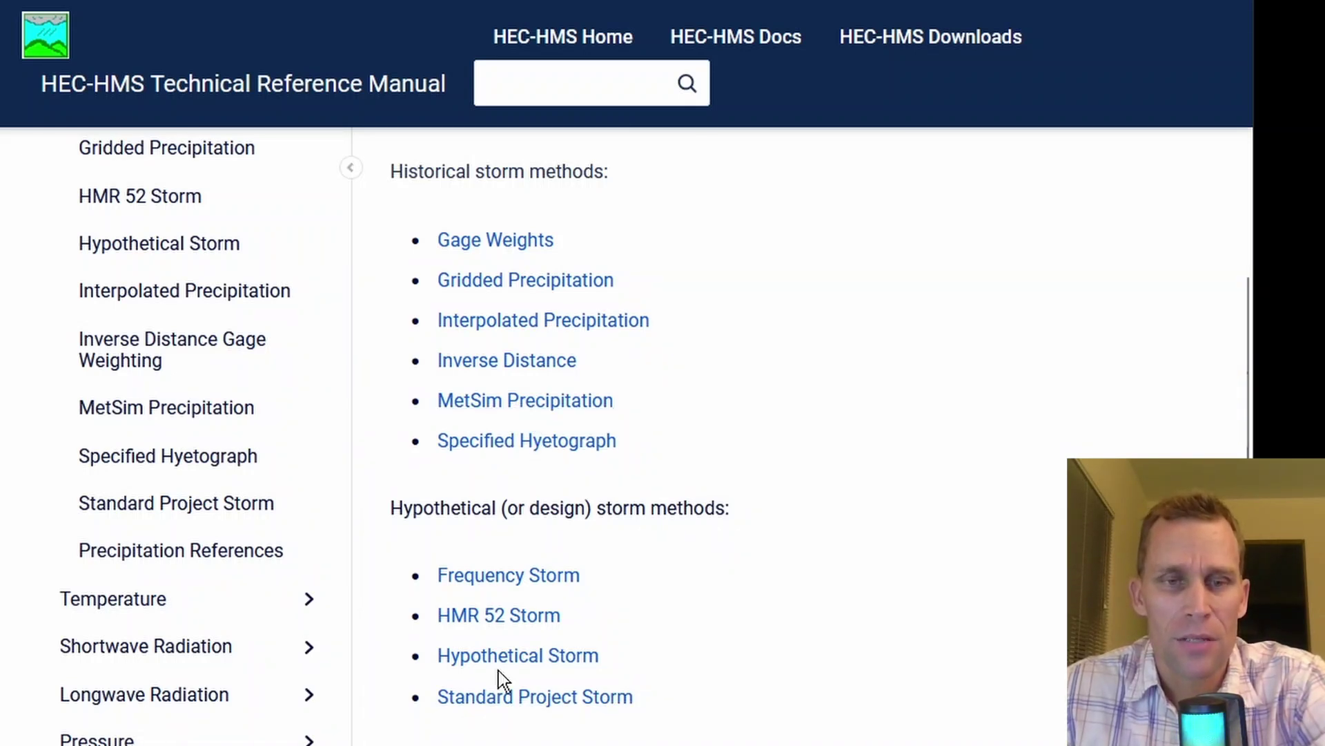
{"action": "scroll", "coordinate": [744, 538], "scroll_direction": "up", "scroll_amount": 5}
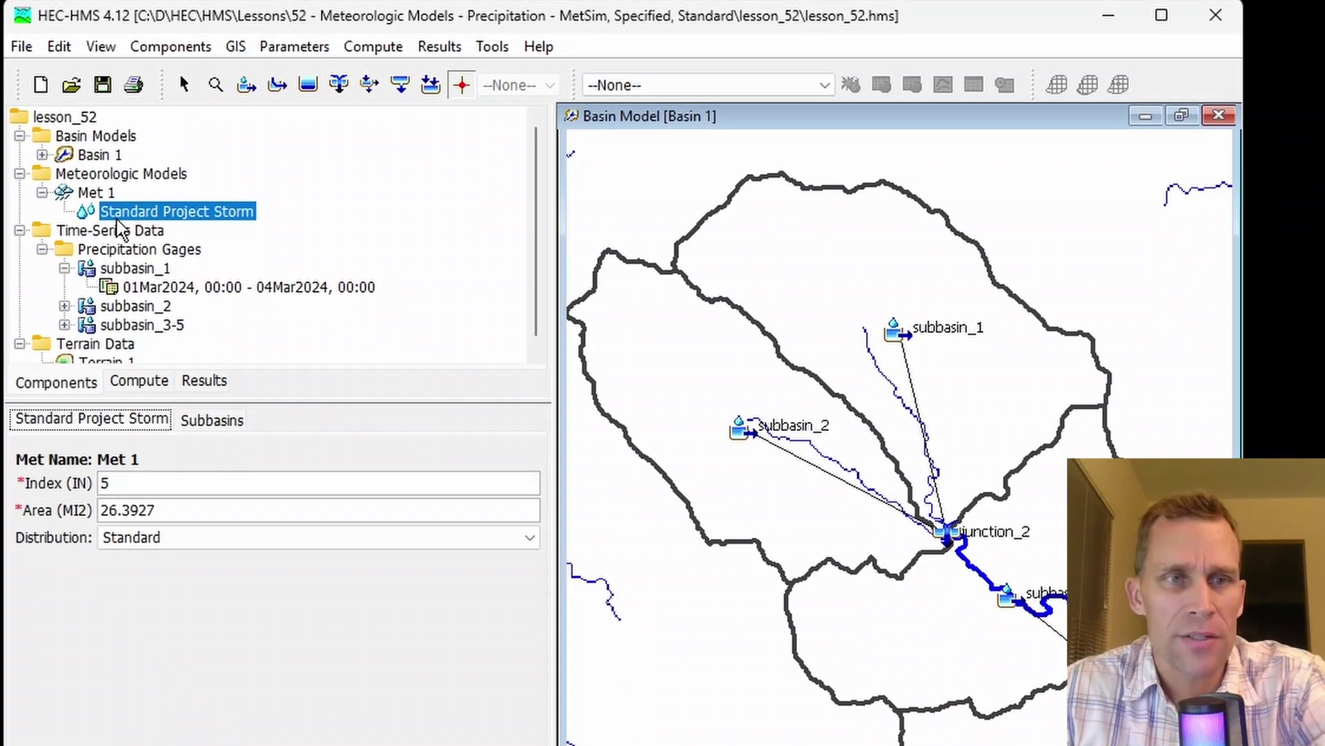
Show the Subbasins transposition factors, then enter and erase a trial factor for subbasin_4.
{"action": "left_click", "coordinate": [178, 226]}
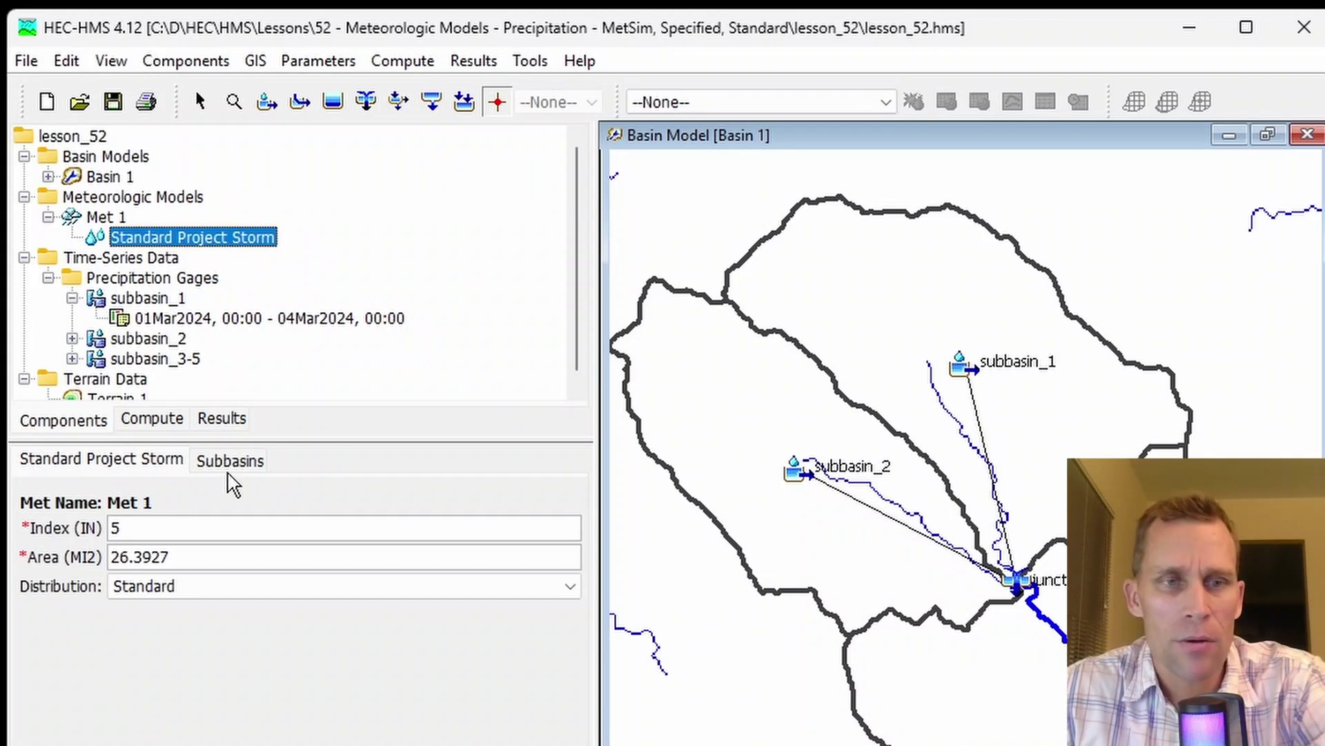
{"action": "left_click", "coordinate": [236, 470]}
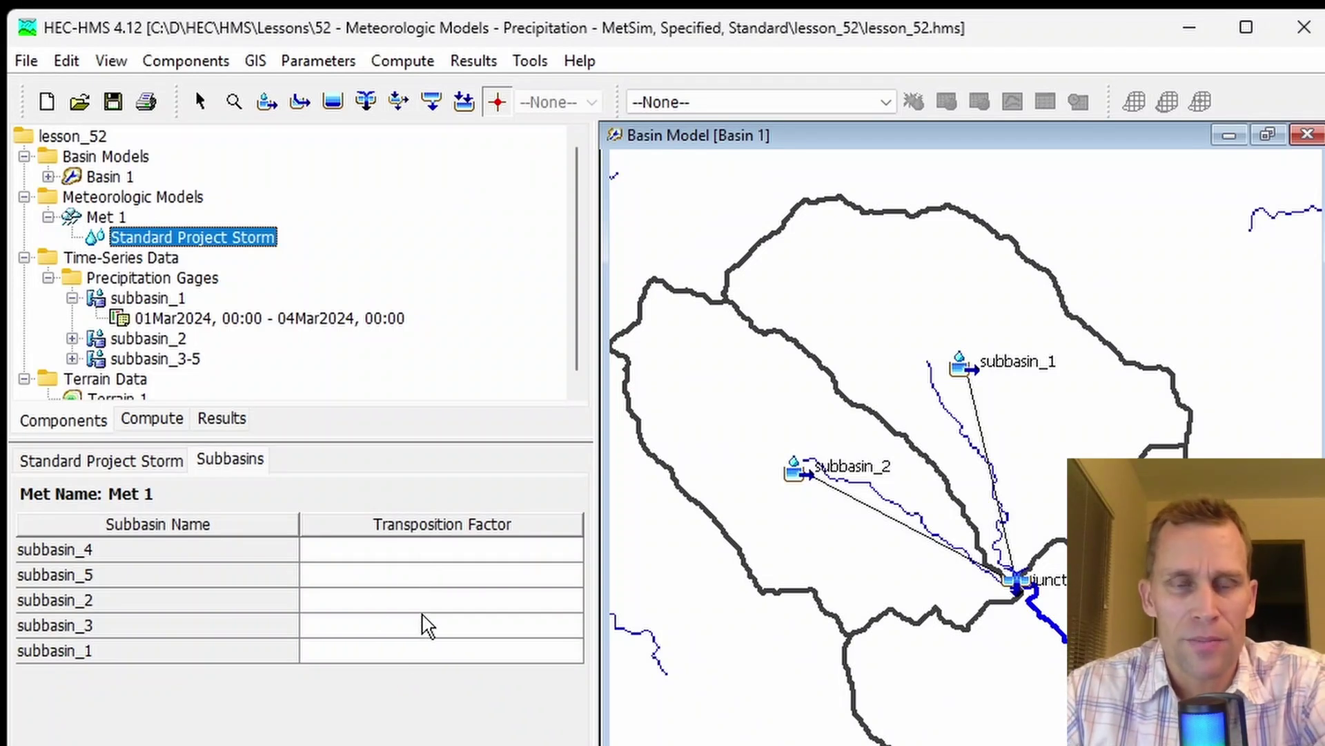
{"action": "left_click", "coordinate": [455, 551]}
{"action": "type", "text": "1."}
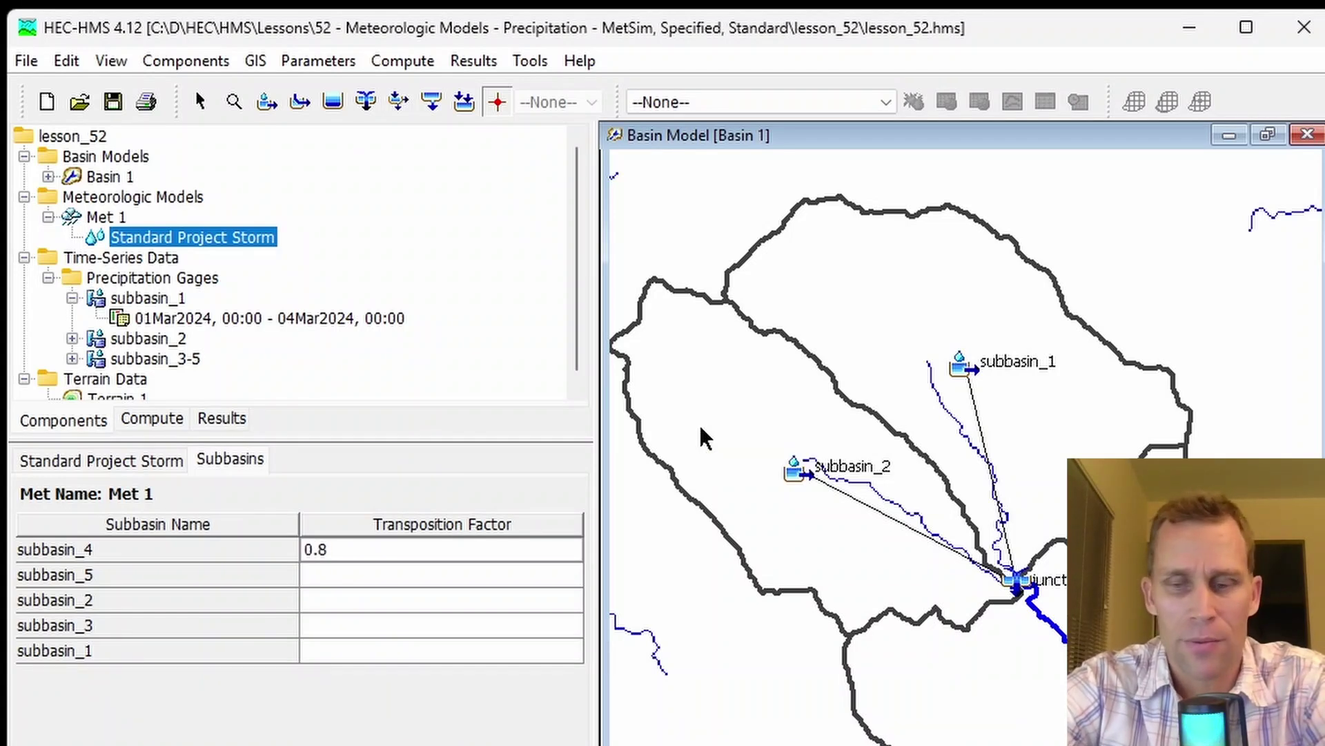
{"action": "key", "text": "BackSpace"}
{"action": "key", "text": "BackSpace"}
{"action": "key", "text": "BackSpace"}
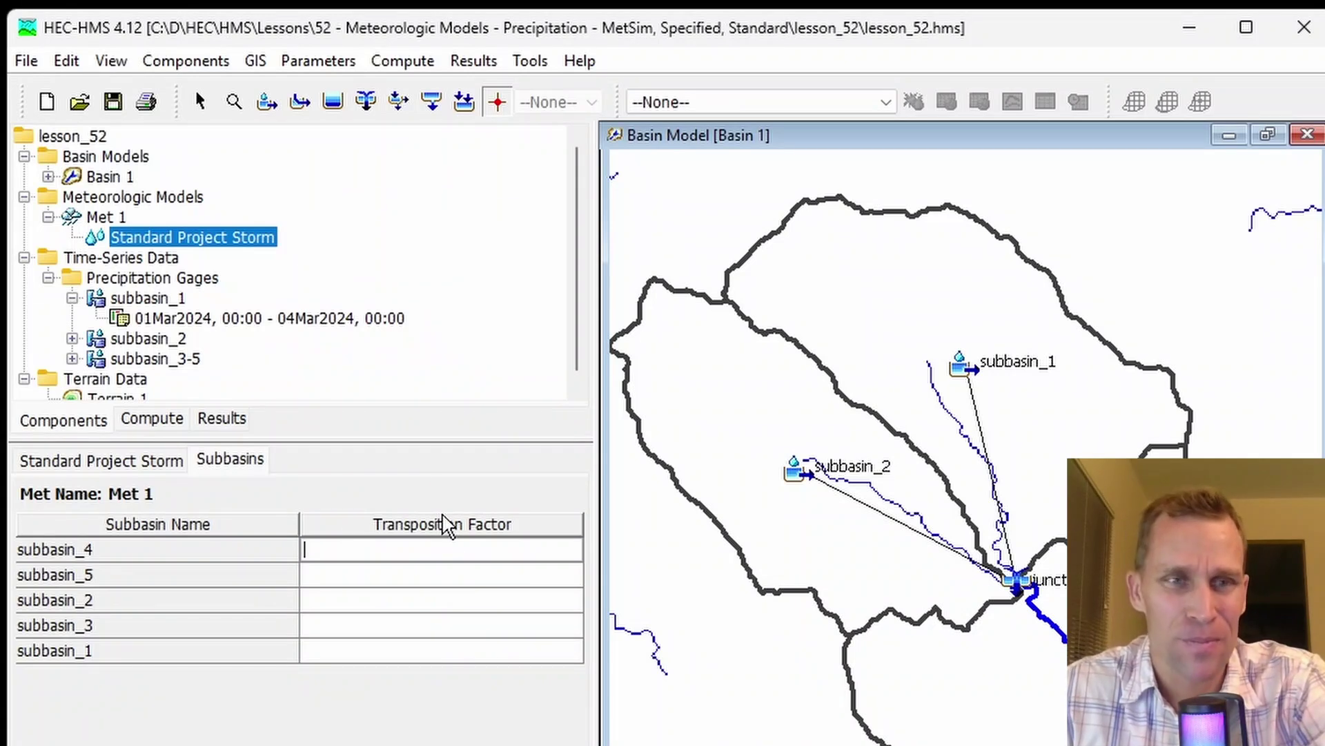
Switch Met 1's precipitation method to MetSim Precipitation and view its default settings.
{"action": "left_click", "coordinate": [107, 218]}
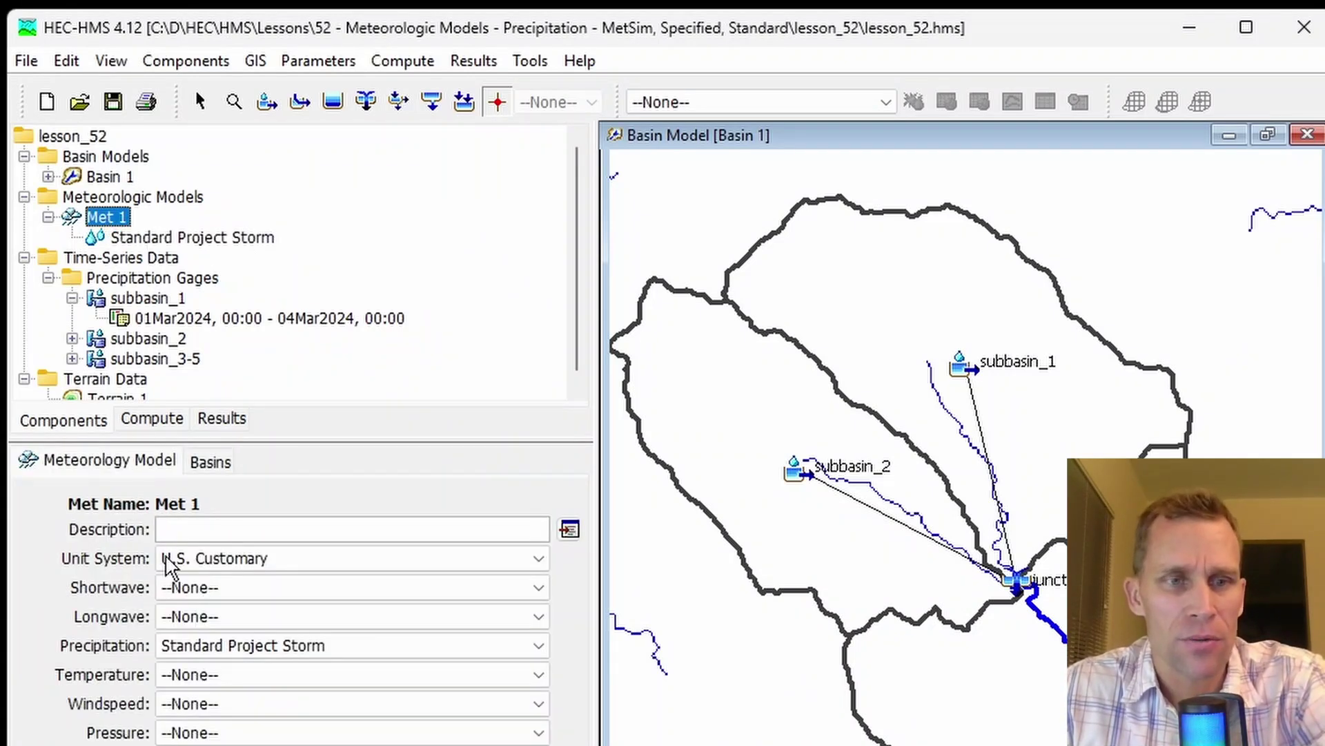
{"action": "left_click", "coordinate": [227, 644]}
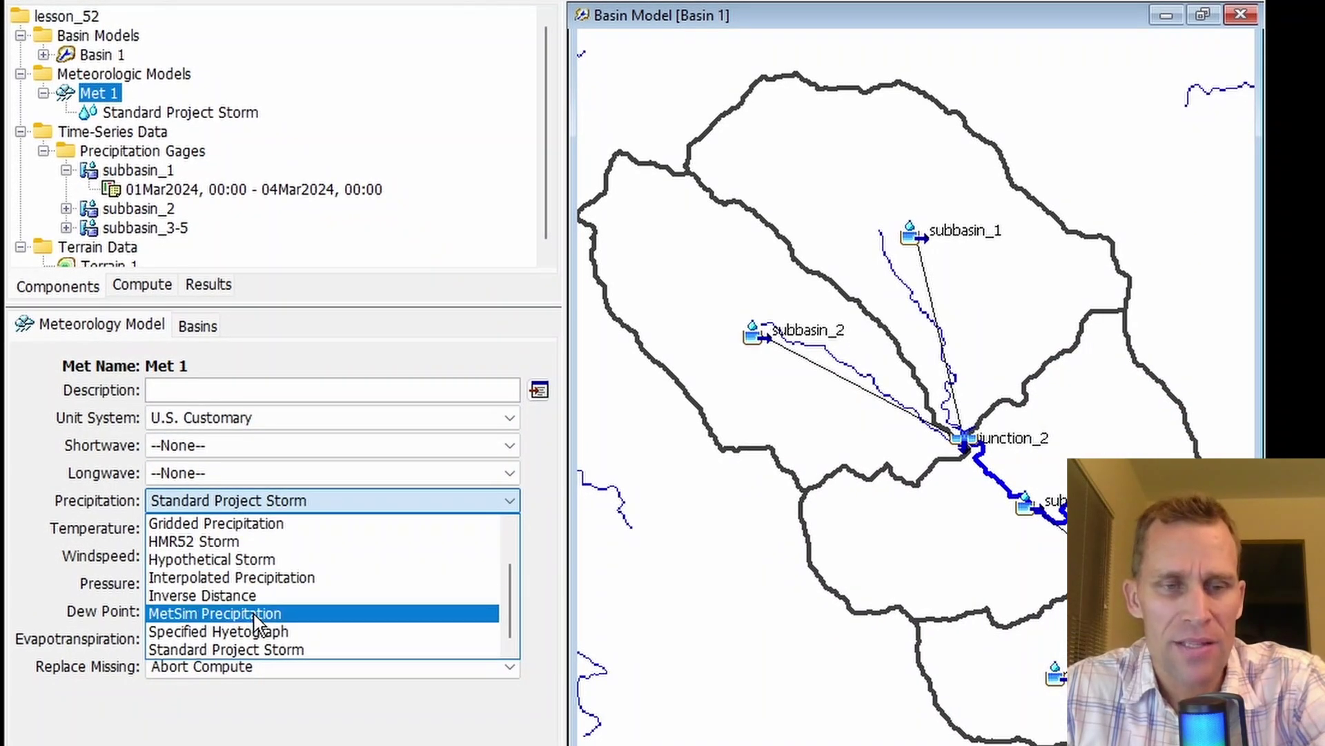
{"action": "left_click", "coordinate": [254, 614]}
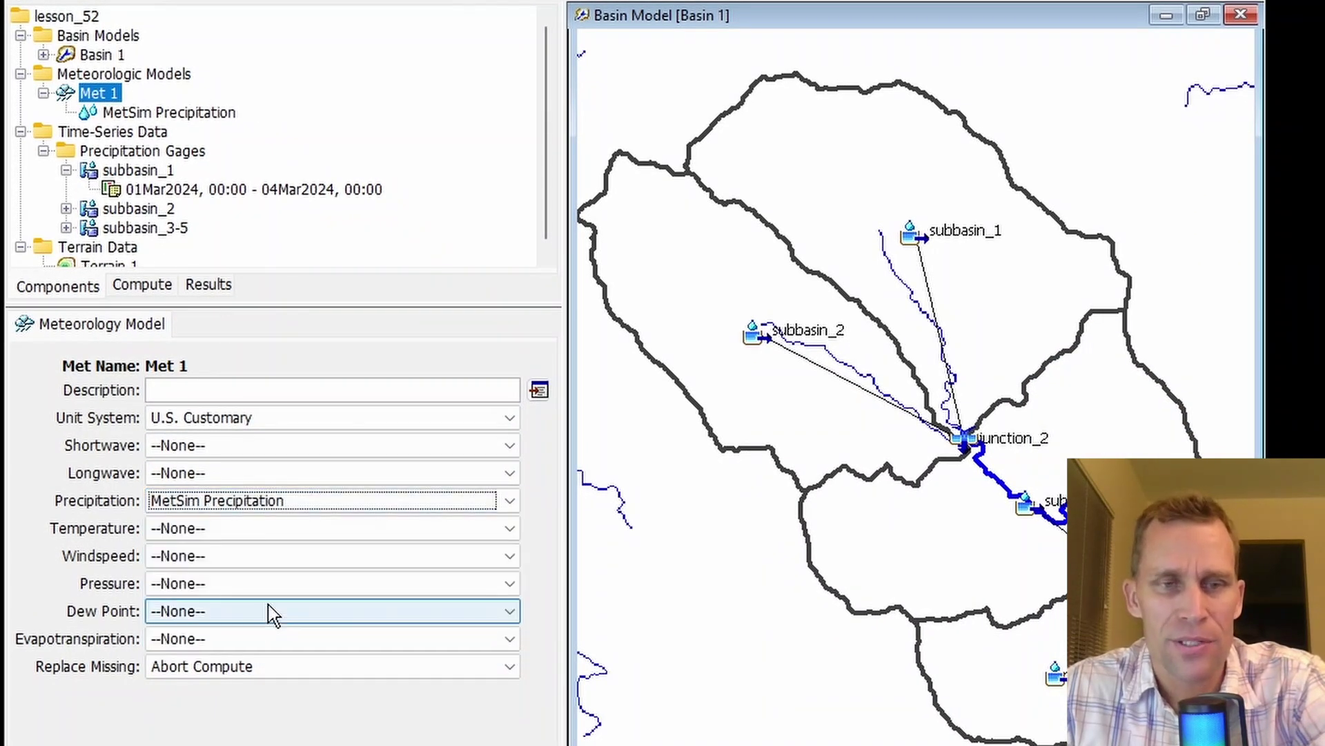
{"action": "left_click", "coordinate": [185, 113]}
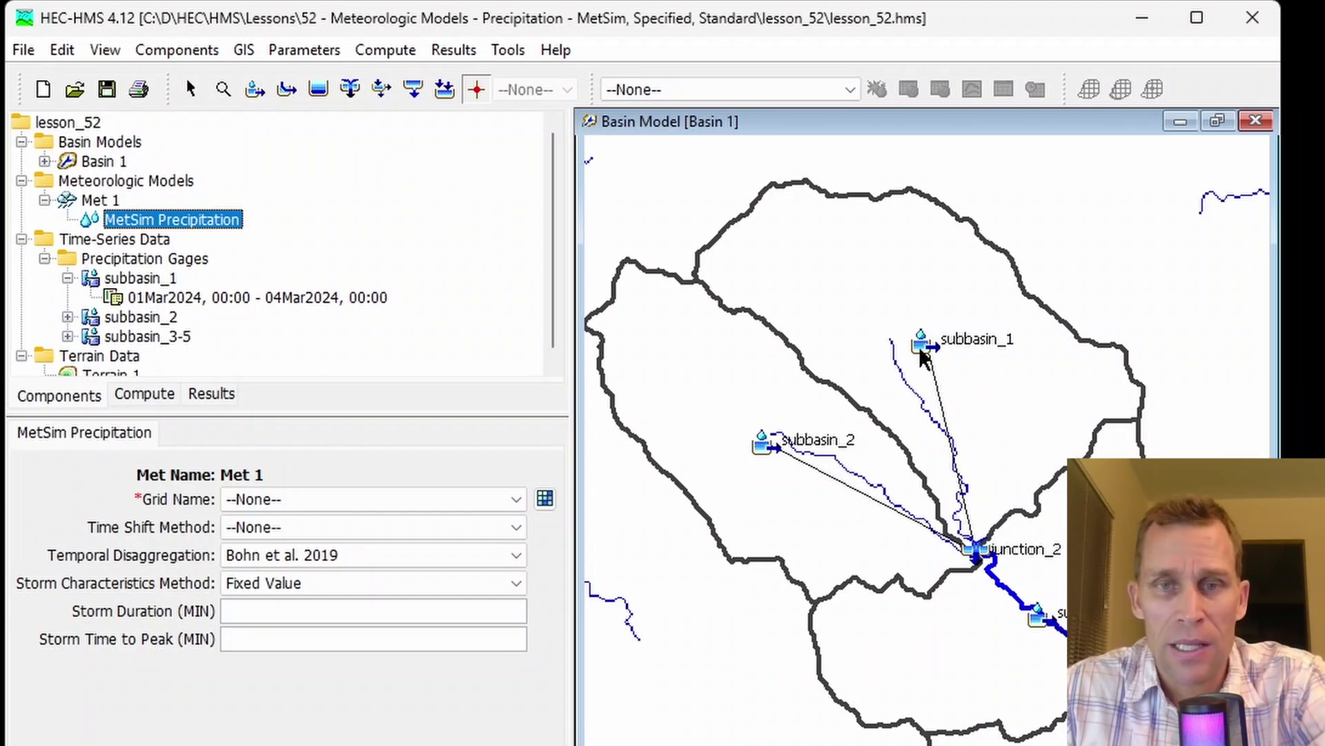
{"action": "left_click", "coordinate": [921, 350]}
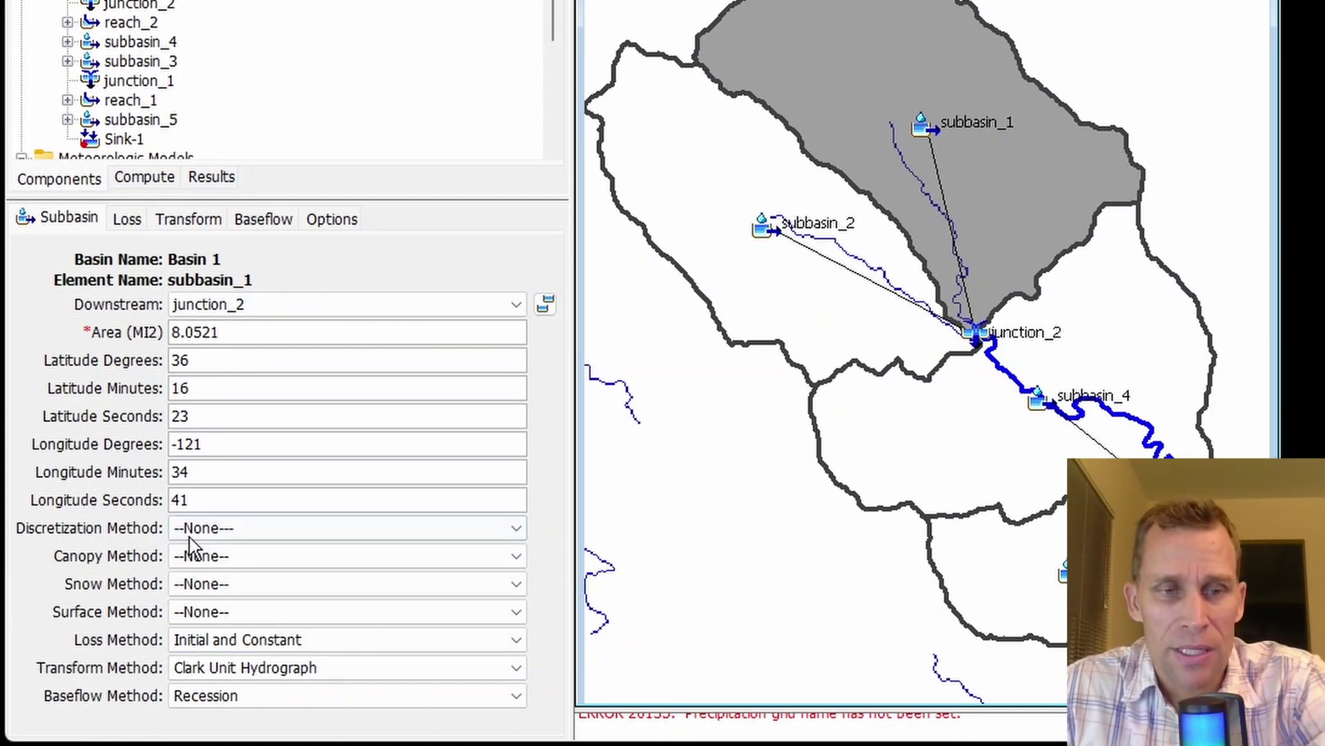
{"action": "left_click", "coordinate": [251, 539]}
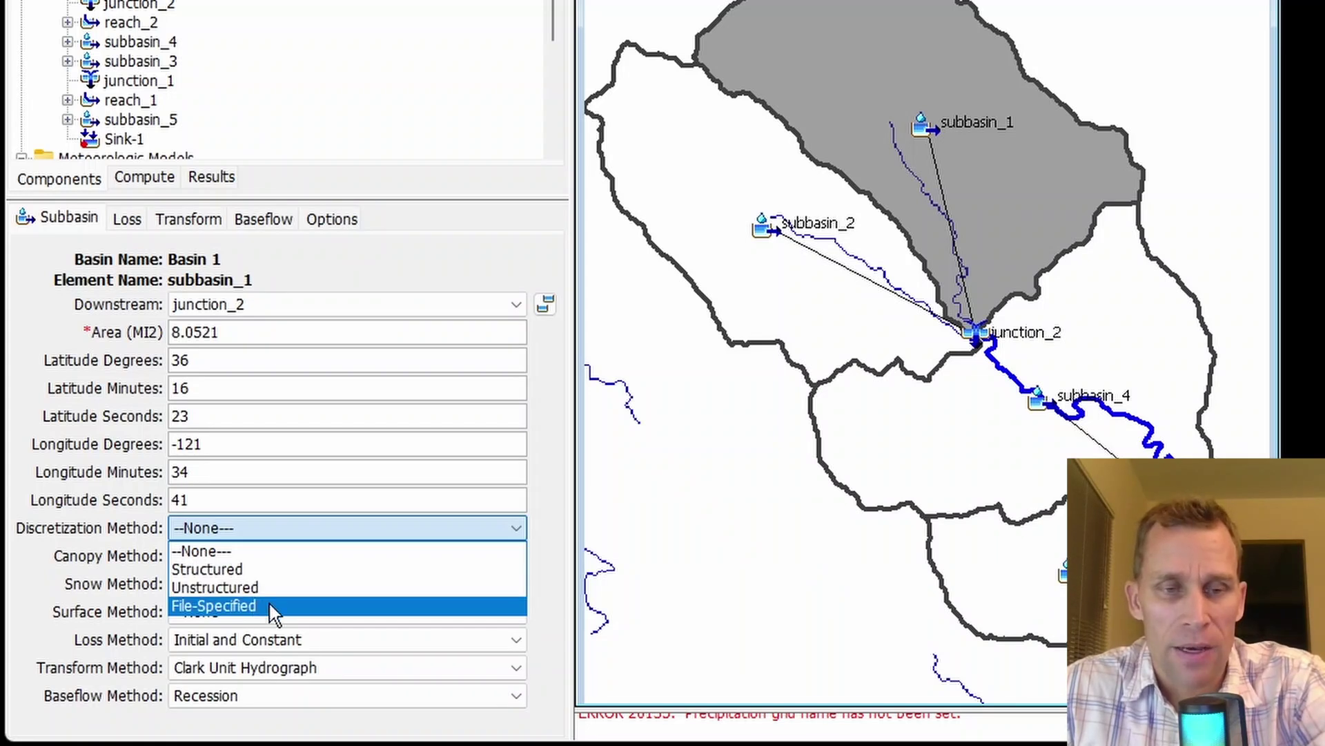
{"action": "left_click", "coordinate": [140, 537]}
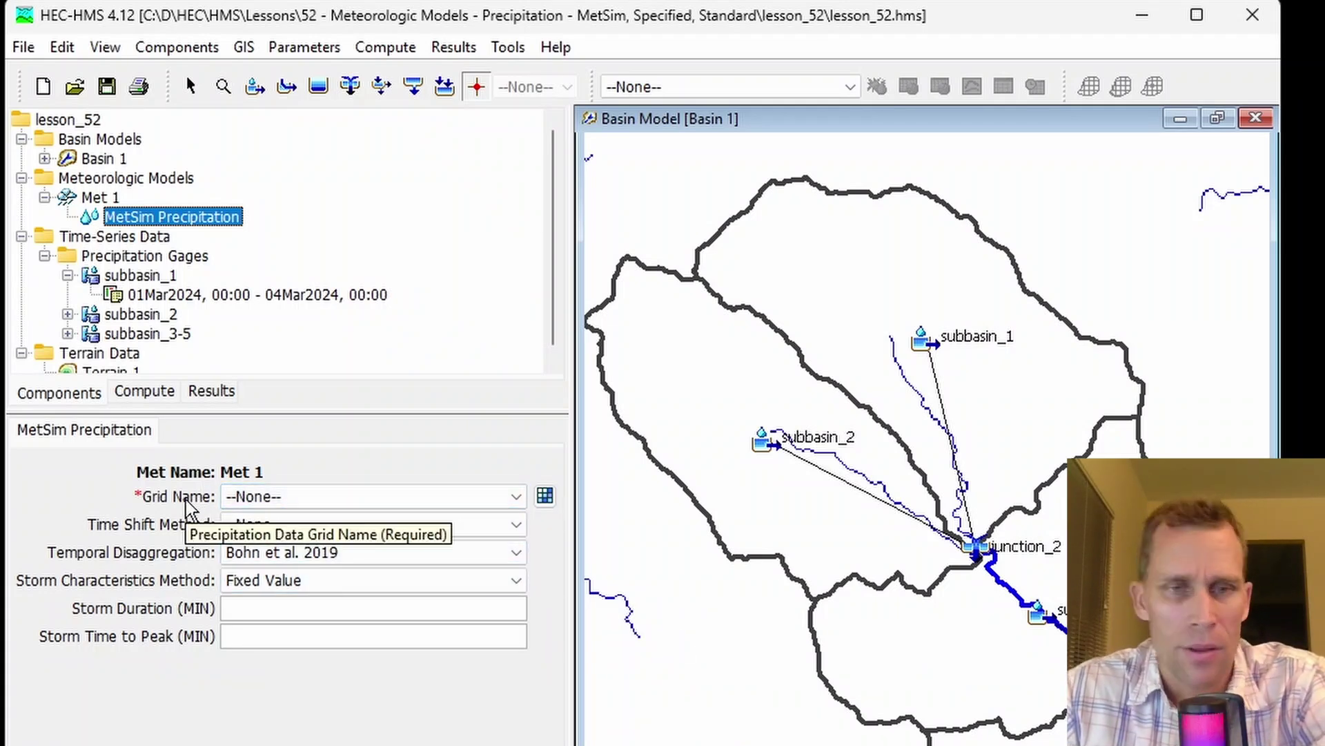
Create a new Precipitation Gridsets entry named precip_grid_1 in the Grid Data Manager.
{"action": "left_click", "coordinate": [259, 498]}
{"action": "key", "text": "alt+Tab"}
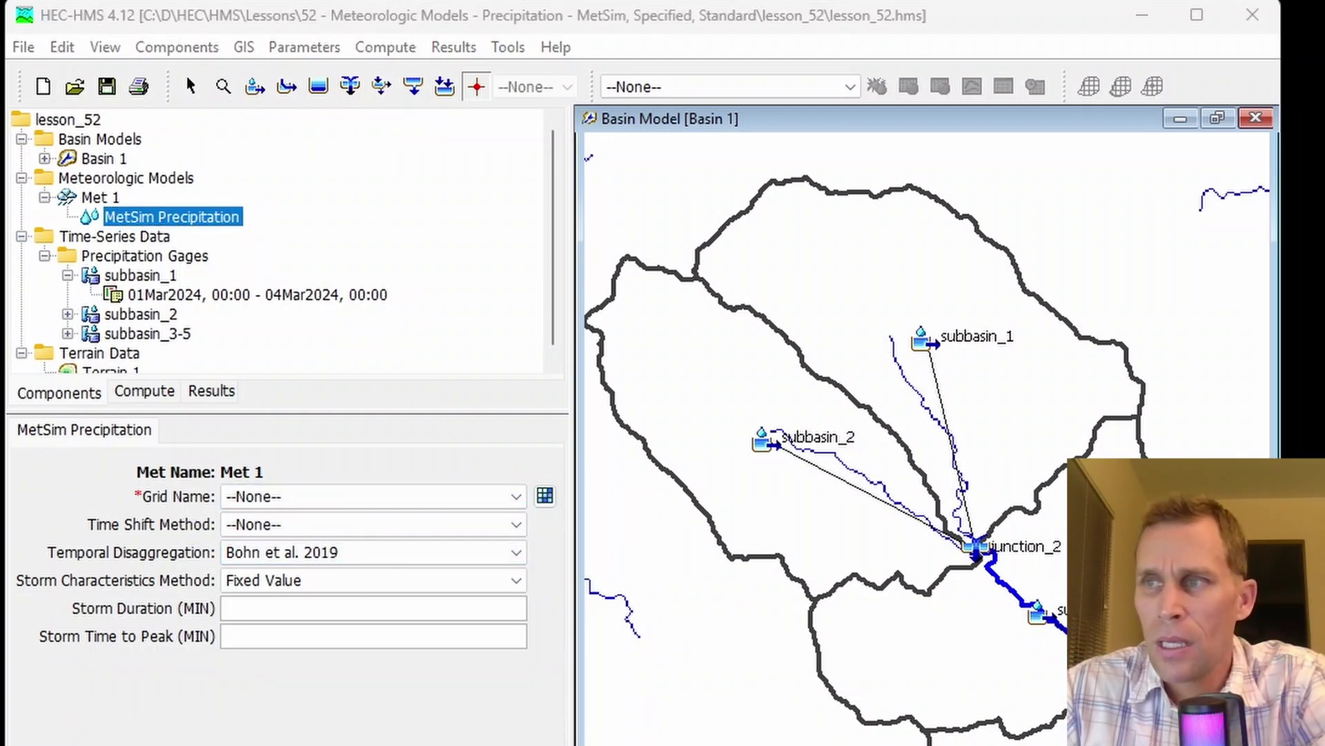
{"action": "left_click", "coordinate": [177, 47]}
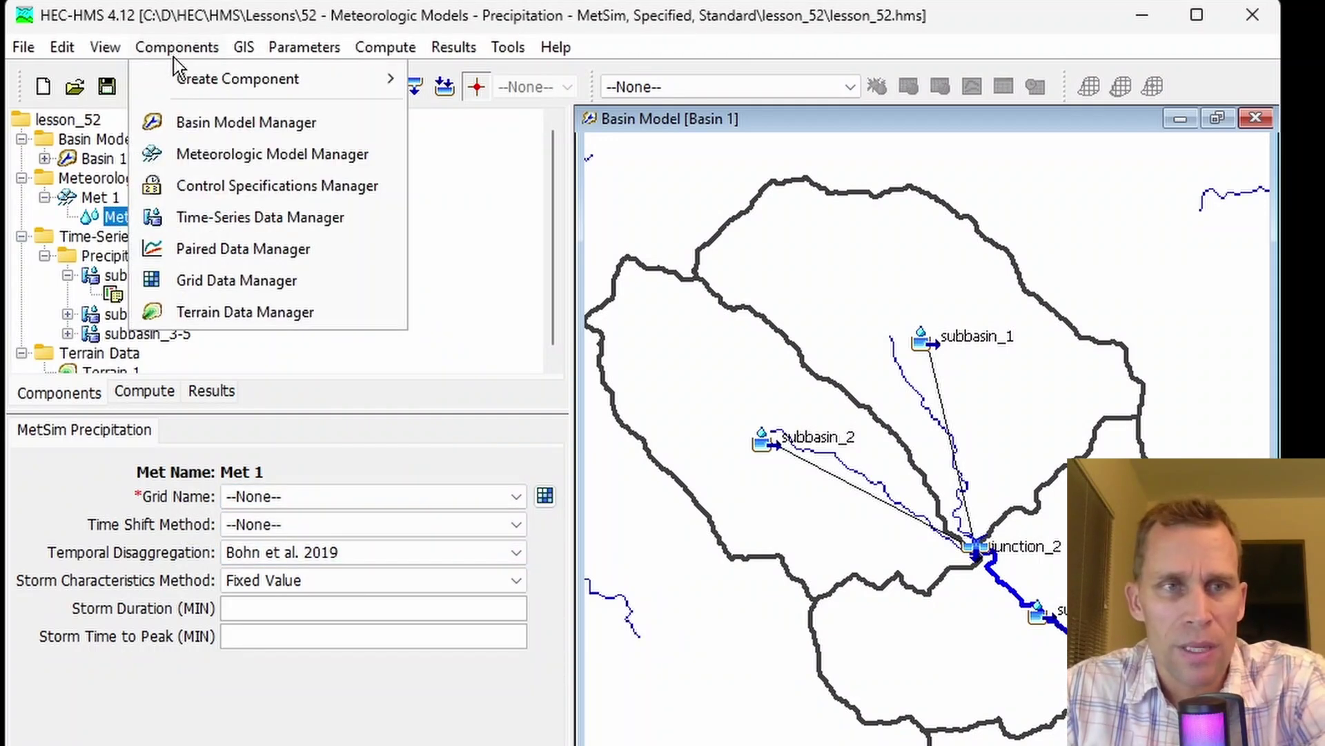
{"action": "left_click", "coordinate": [207, 281]}
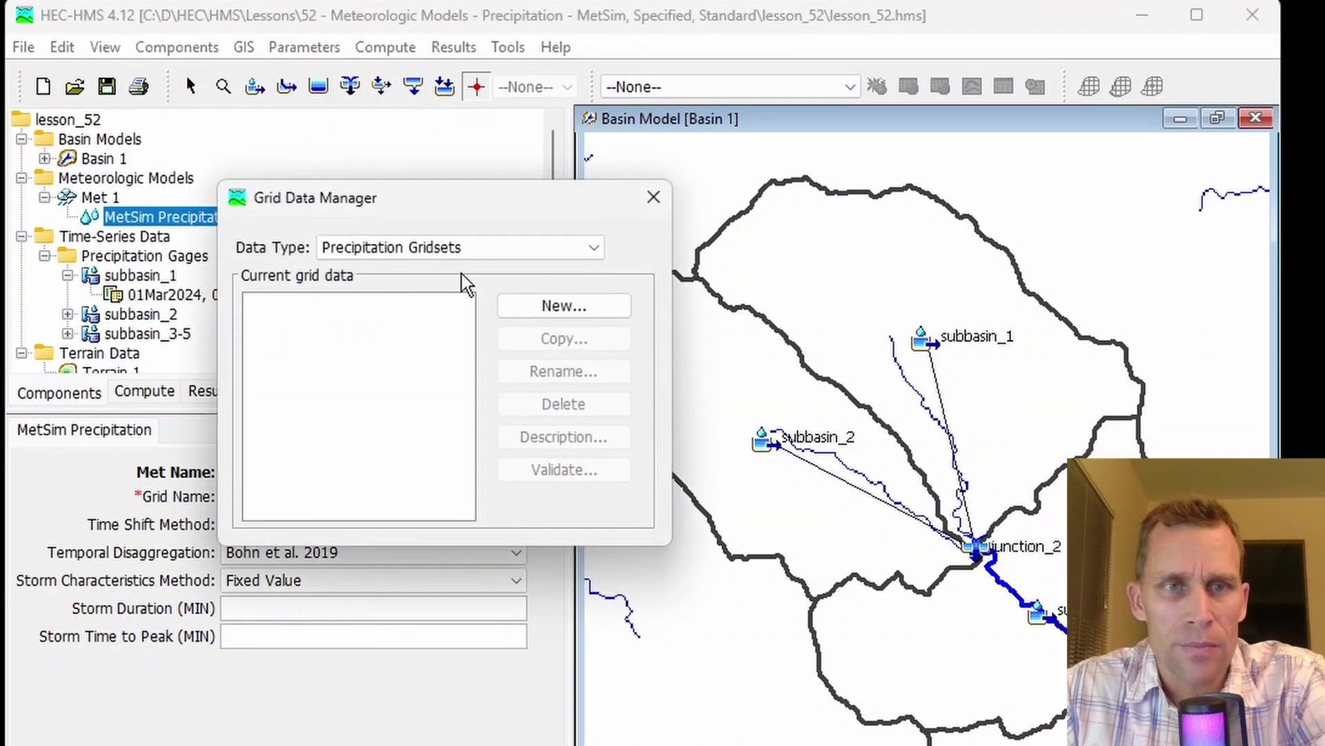
{"action": "left_click", "coordinate": [465, 250]}
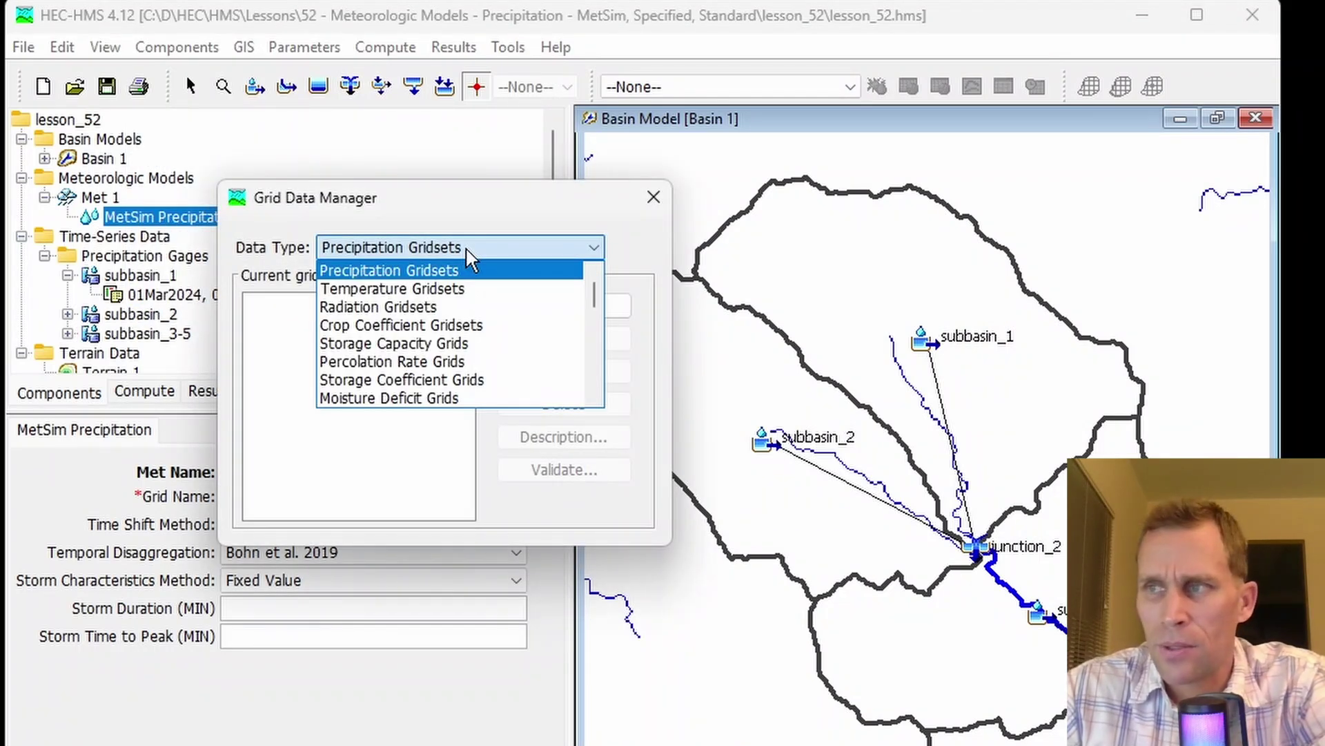
{"action": "left_click", "coordinate": [453, 266]}
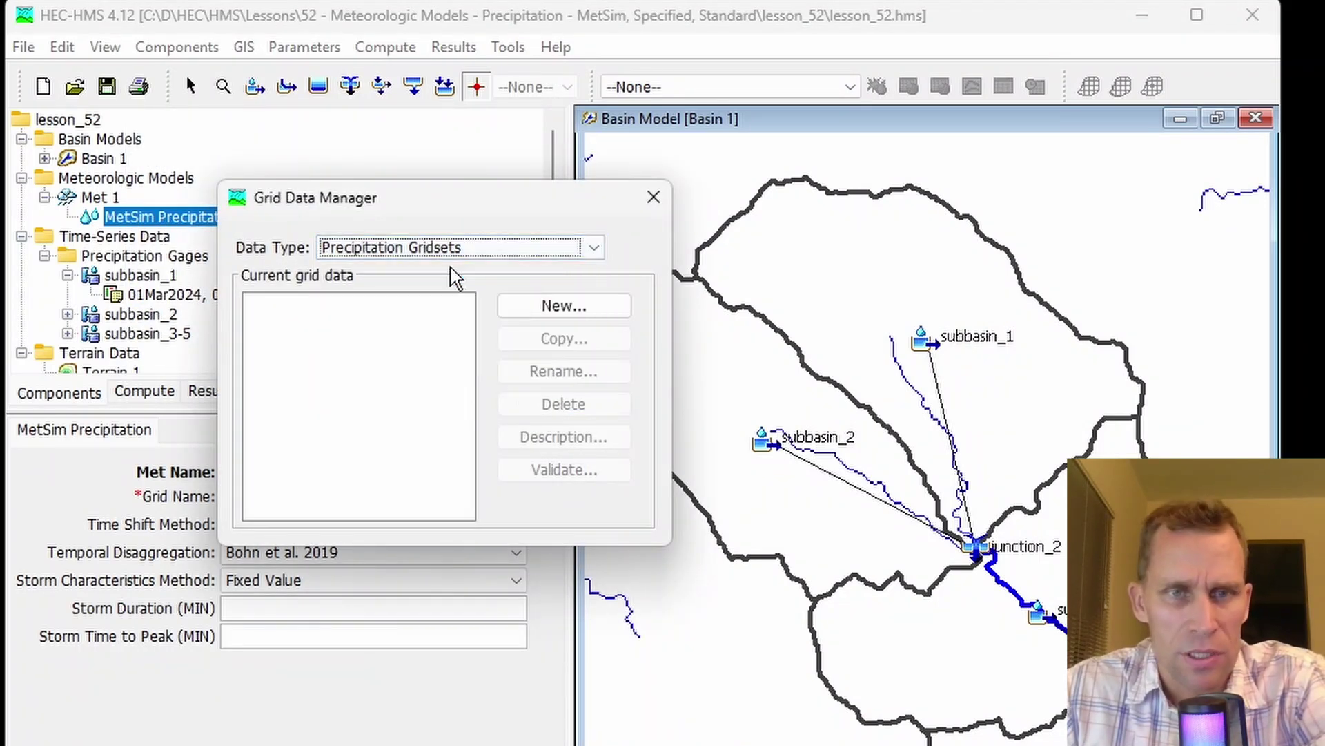
{"action": "left_click", "coordinate": [526, 308]}
{"action": "left_click_drag", "start_coordinate": [349, 328], "coordinate": [196, 355]}
{"action": "type", "text": "precip_grid_1"}
{"action": "left_click", "coordinate": [602, 423]}
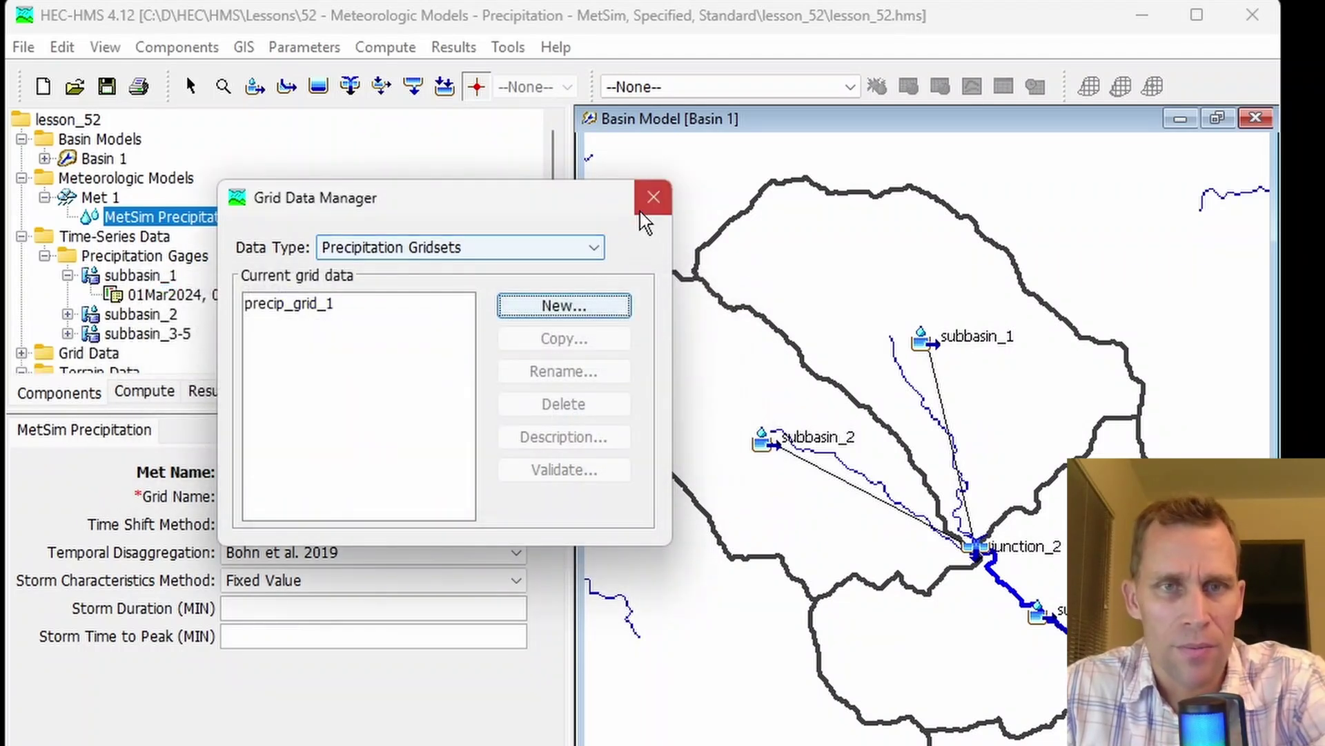
Choose precip_grid_1 as the Grid Name for Met 1's MetSim Precipitation.
{"action": "left_click", "coordinate": [653, 198]}
{"action": "left_click", "coordinate": [376, 496]}
{"action": "left_click", "coordinate": [311, 537]}
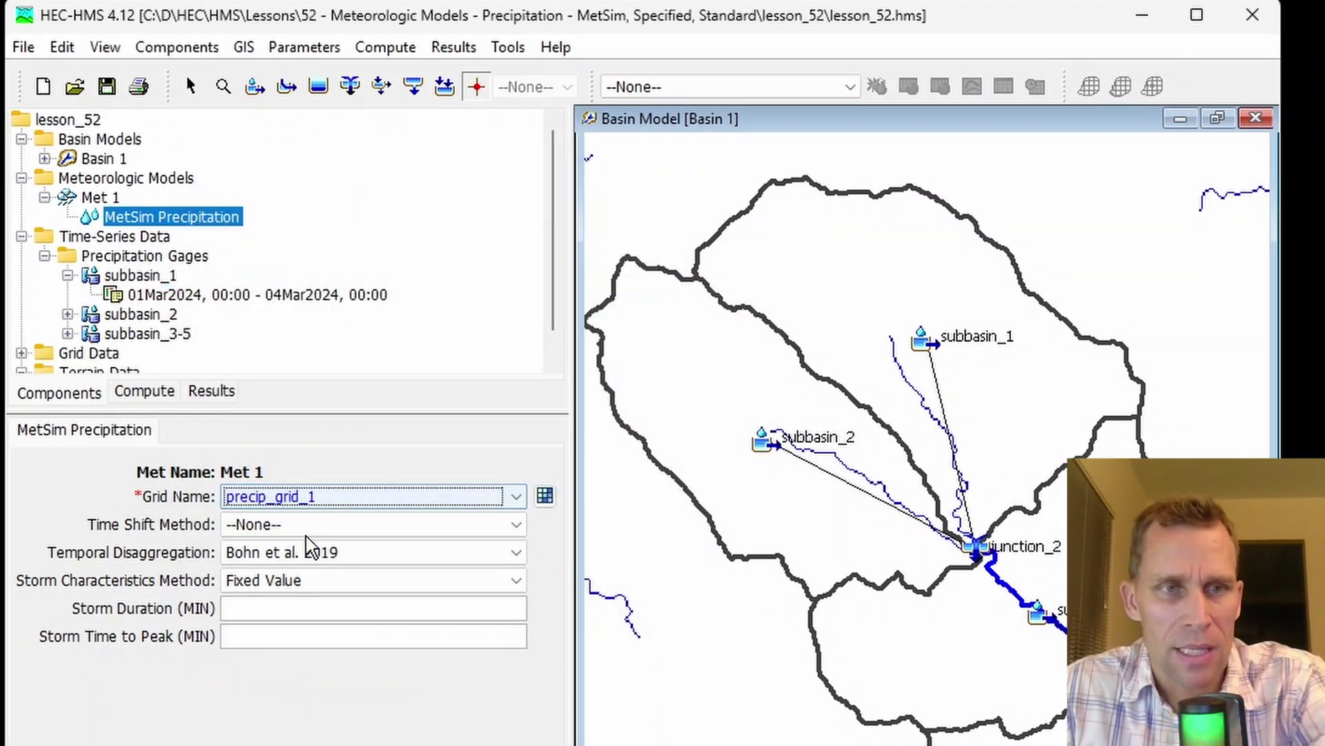
{"action": "scroll", "coordinate": [178, 169], "scroll_direction": "down", "scroll_amount": 1}
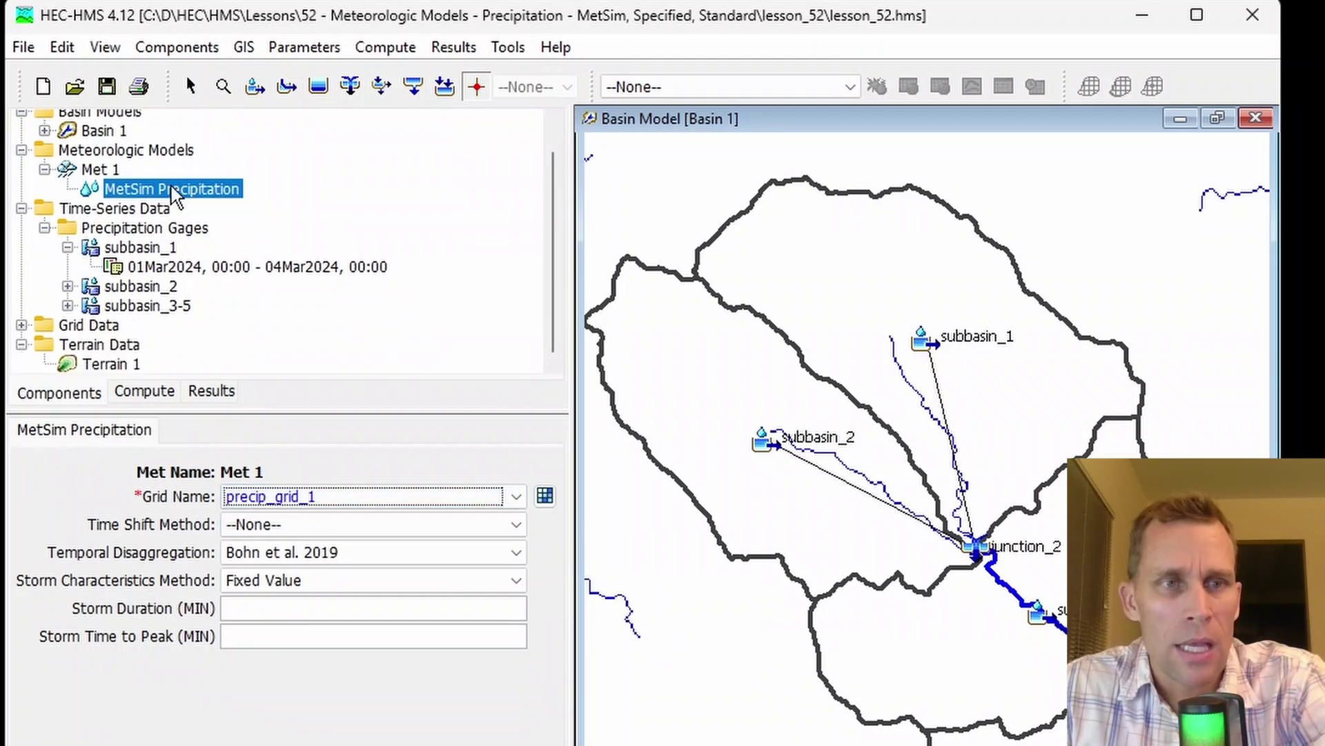
Set precip_grid_1's data source to Single Record HEC-DSS, leaving the DSS file and pathname unset.
{"action": "left_click", "coordinate": [21, 325]}
{"action": "left_click", "coordinate": [45, 345]}
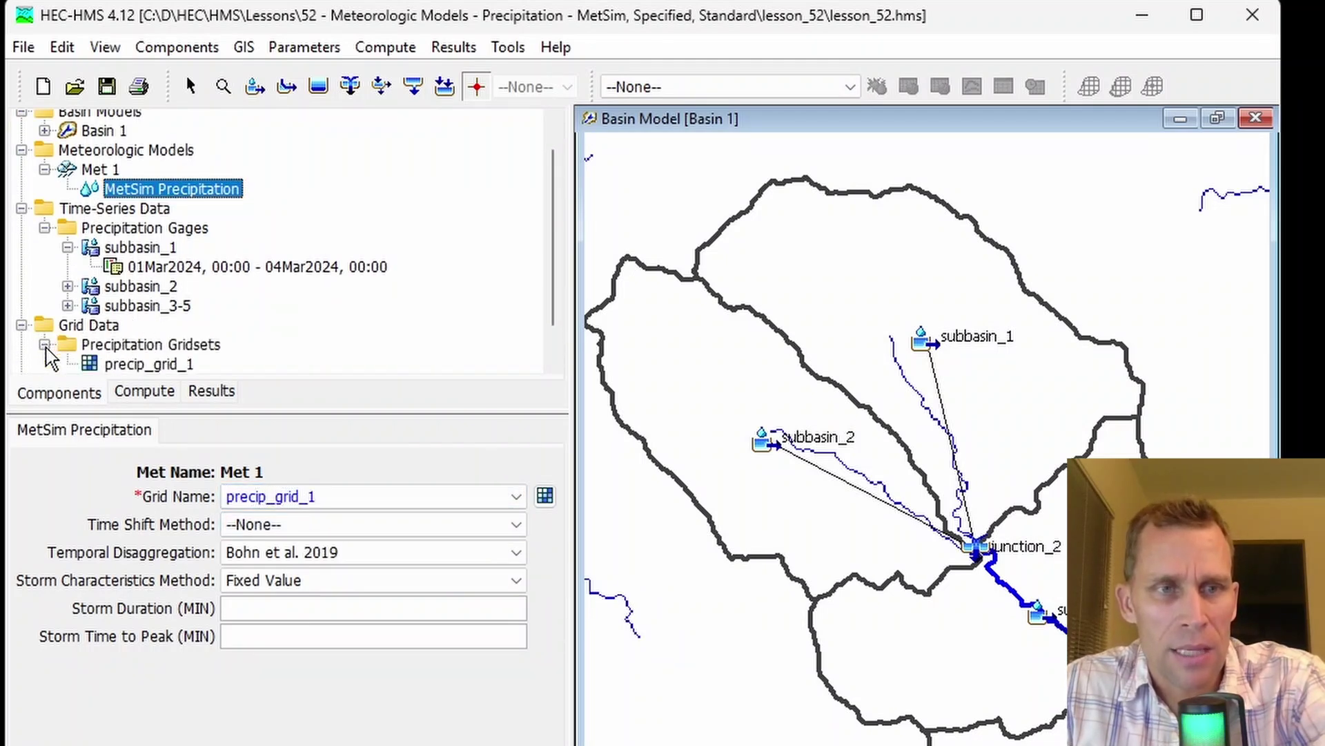
{"action": "left_click", "coordinate": [125, 369]}
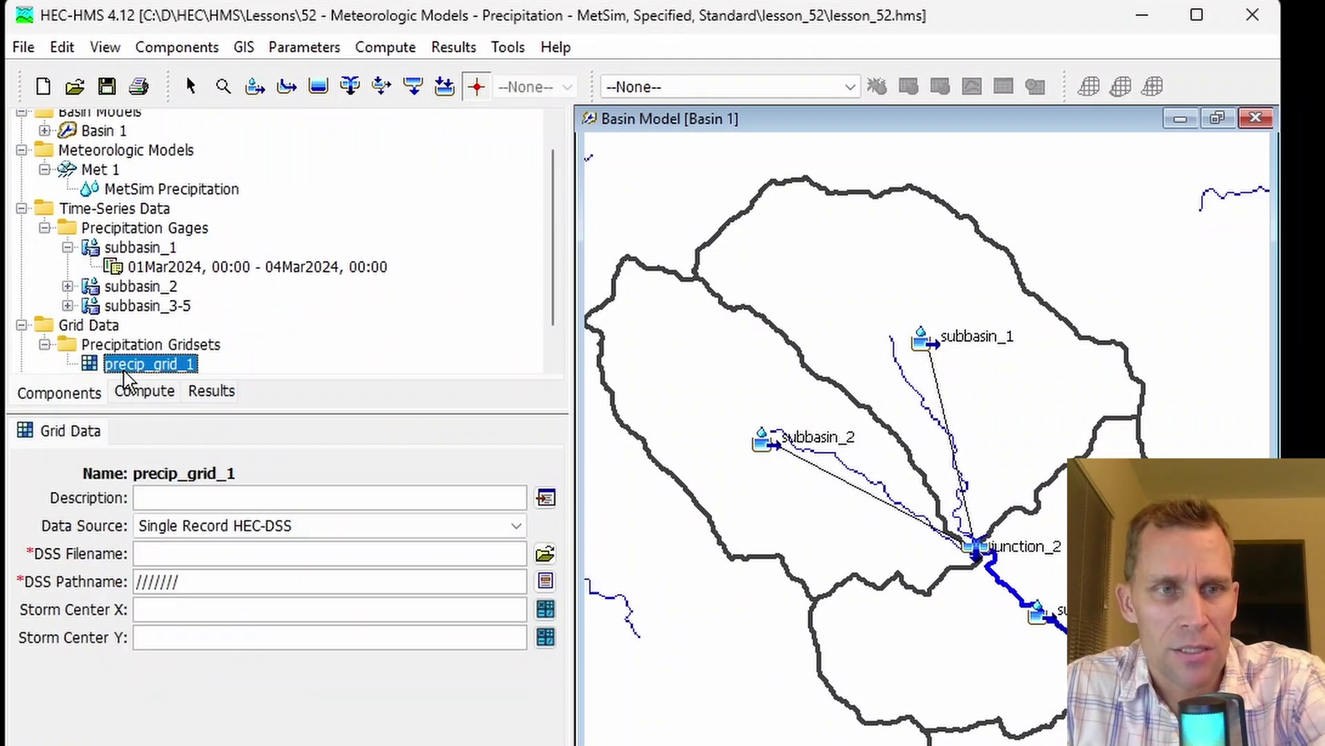
{"action": "left_click", "coordinate": [349, 527]}
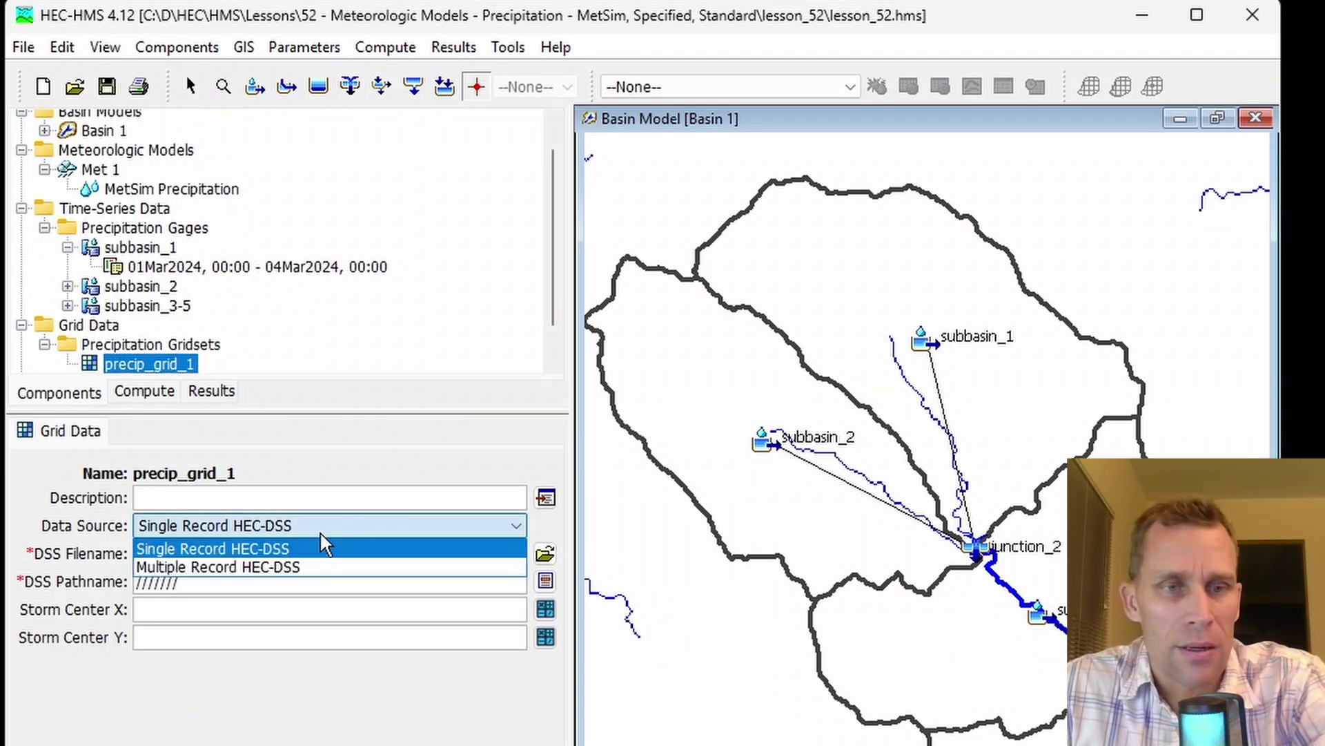
{"action": "left_click", "coordinate": [290, 550]}
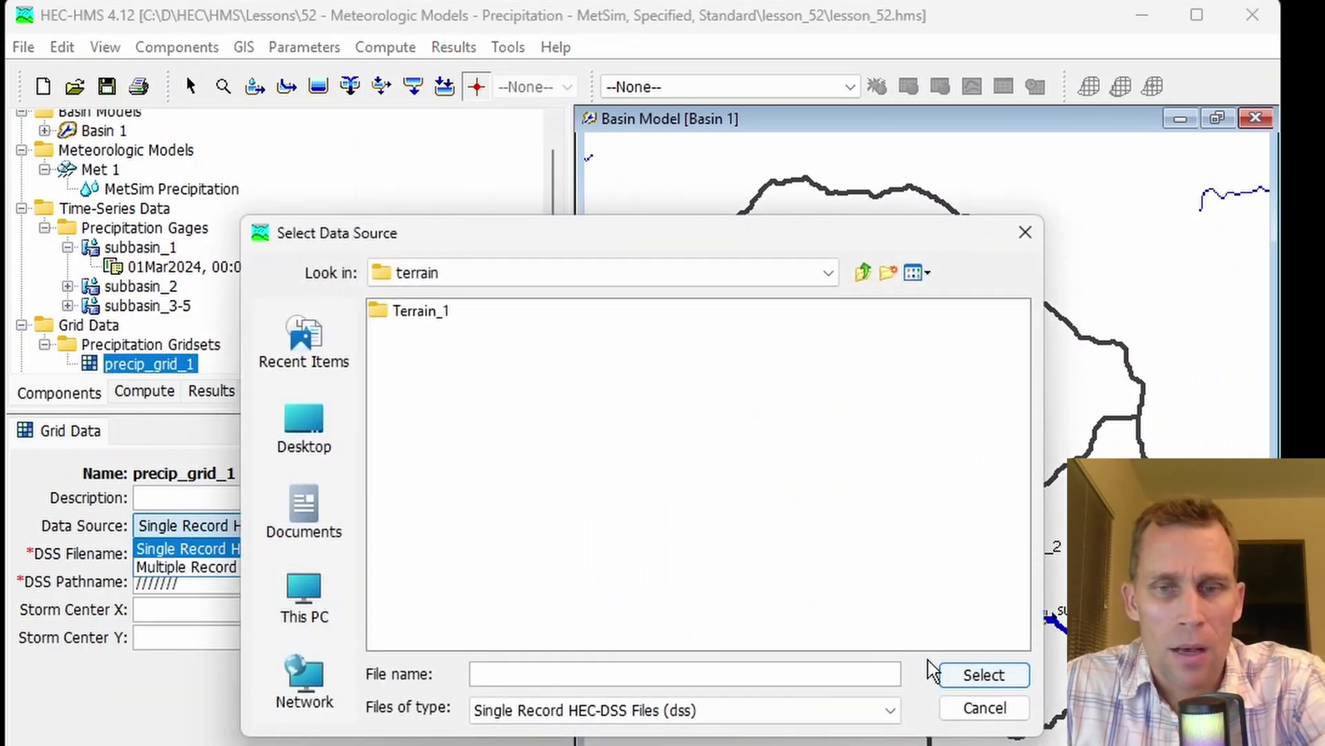
{"action": "left_click", "coordinate": [989, 708]}
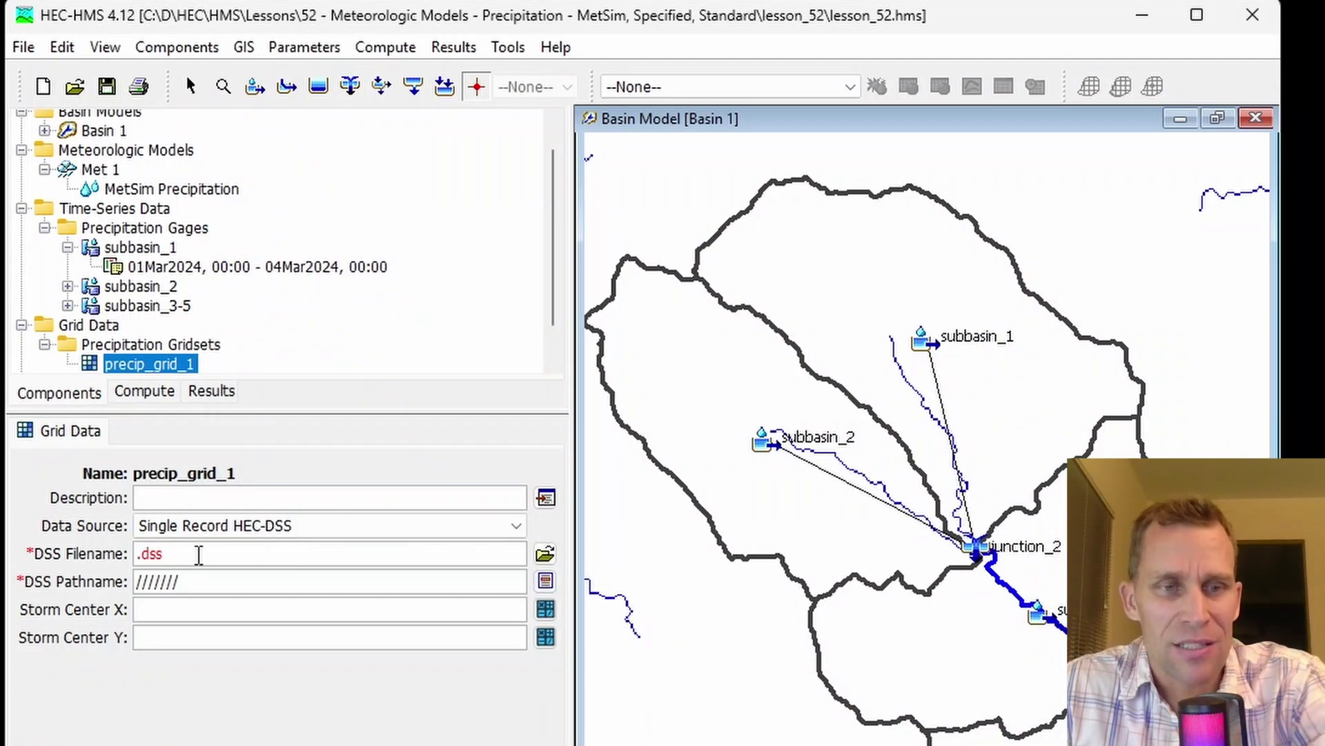
{"action": "left_click", "coordinate": [215, 580]}
{"action": "left_click_drag", "start_coordinate": [215, 580], "coordinate": [131, 583]}
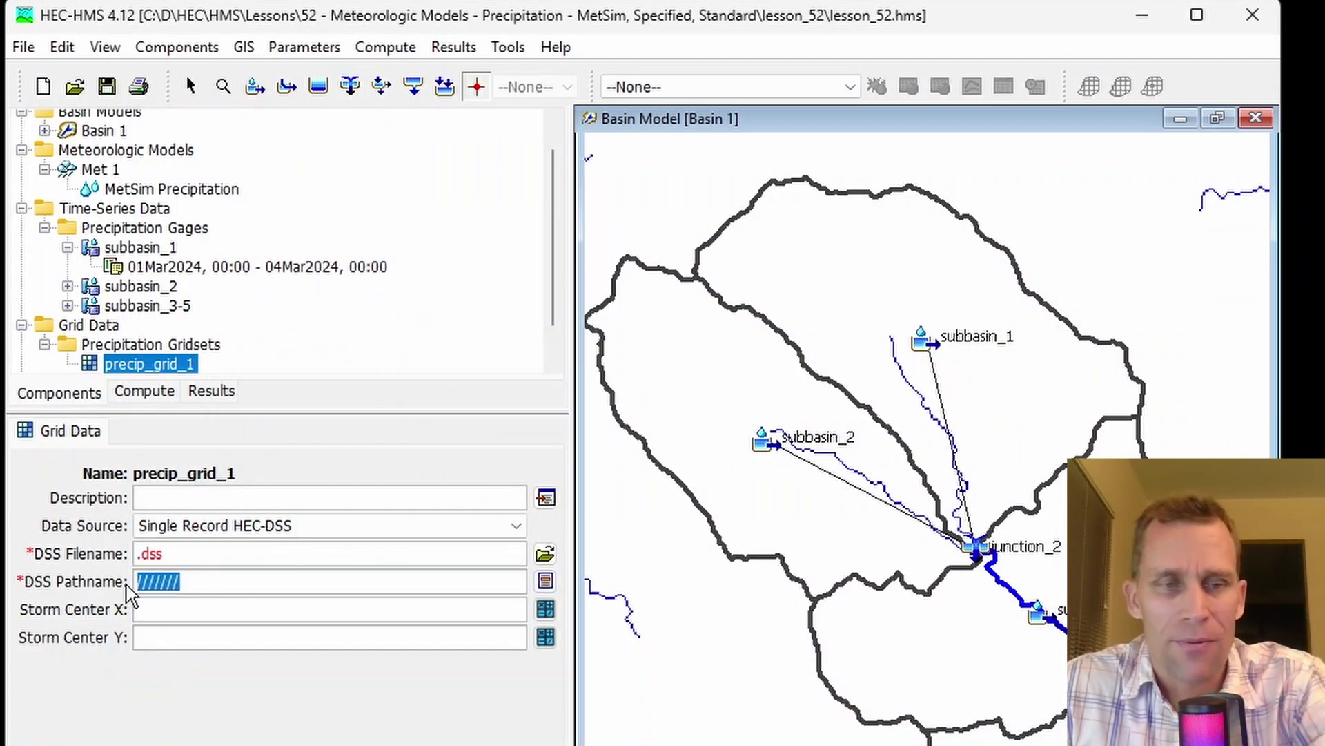
{"action": "key", "text": "alt+Tab"}
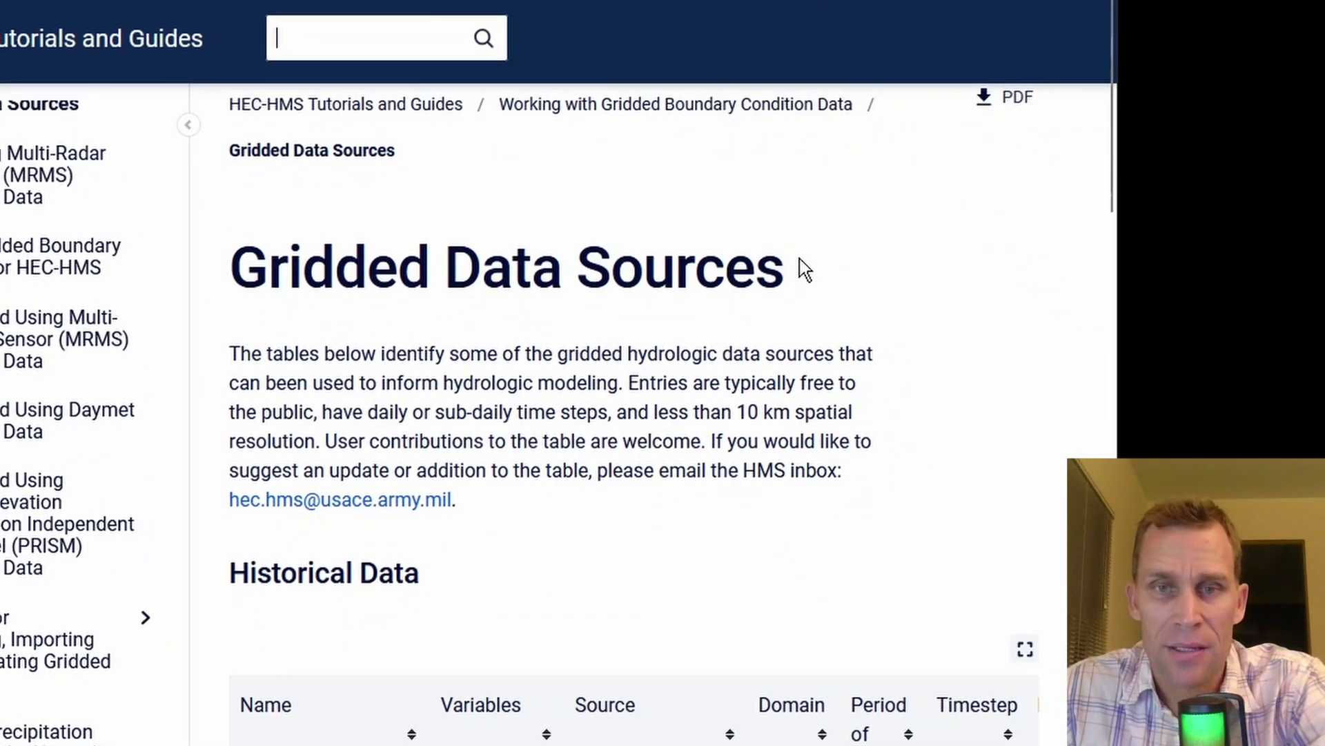
Scroll the Gridded Data Sources tables from MRMS, AORC and Daymet down to ARkStorm 2.0 and back.
{"action": "scroll", "coordinate": [806, 271], "scroll_direction": "down", "scroll_amount": 7}
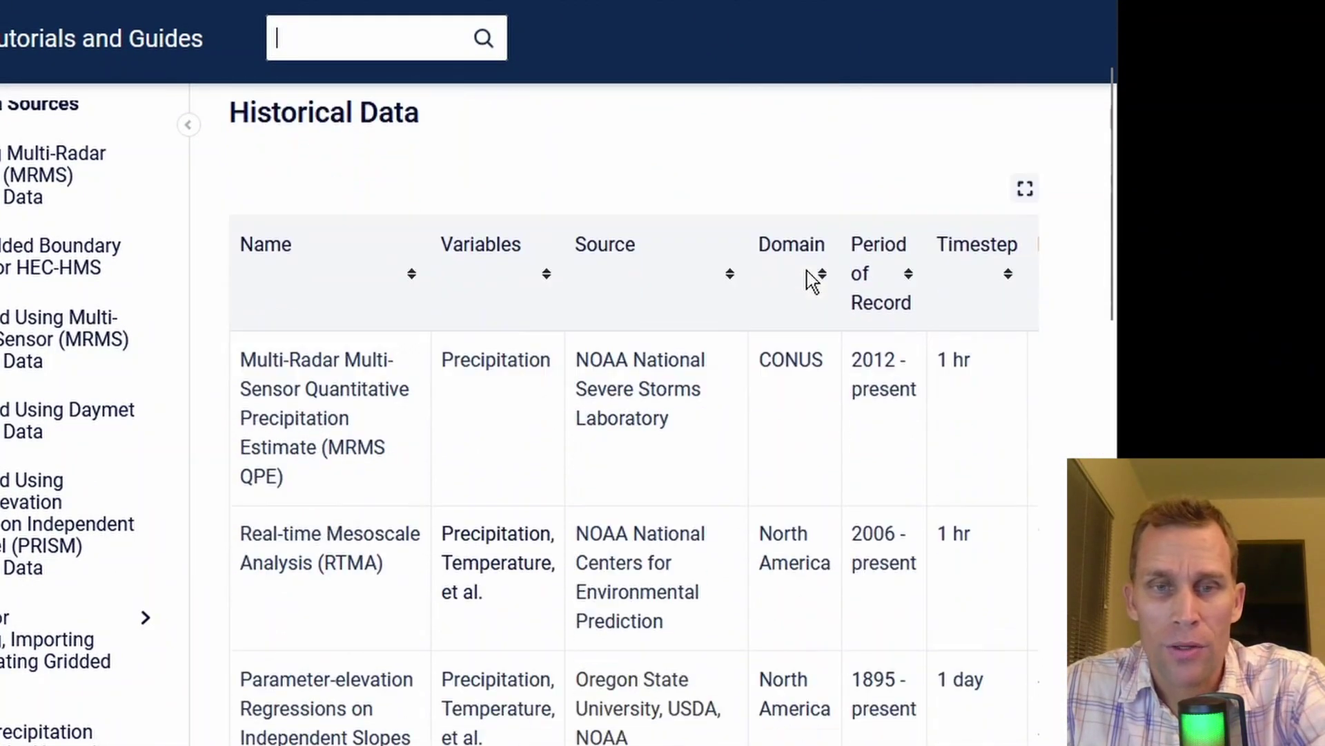
{"action": "scroll", "coordinate": [809, 280], "scroll_direction": "down", "scroll_amount": 10}
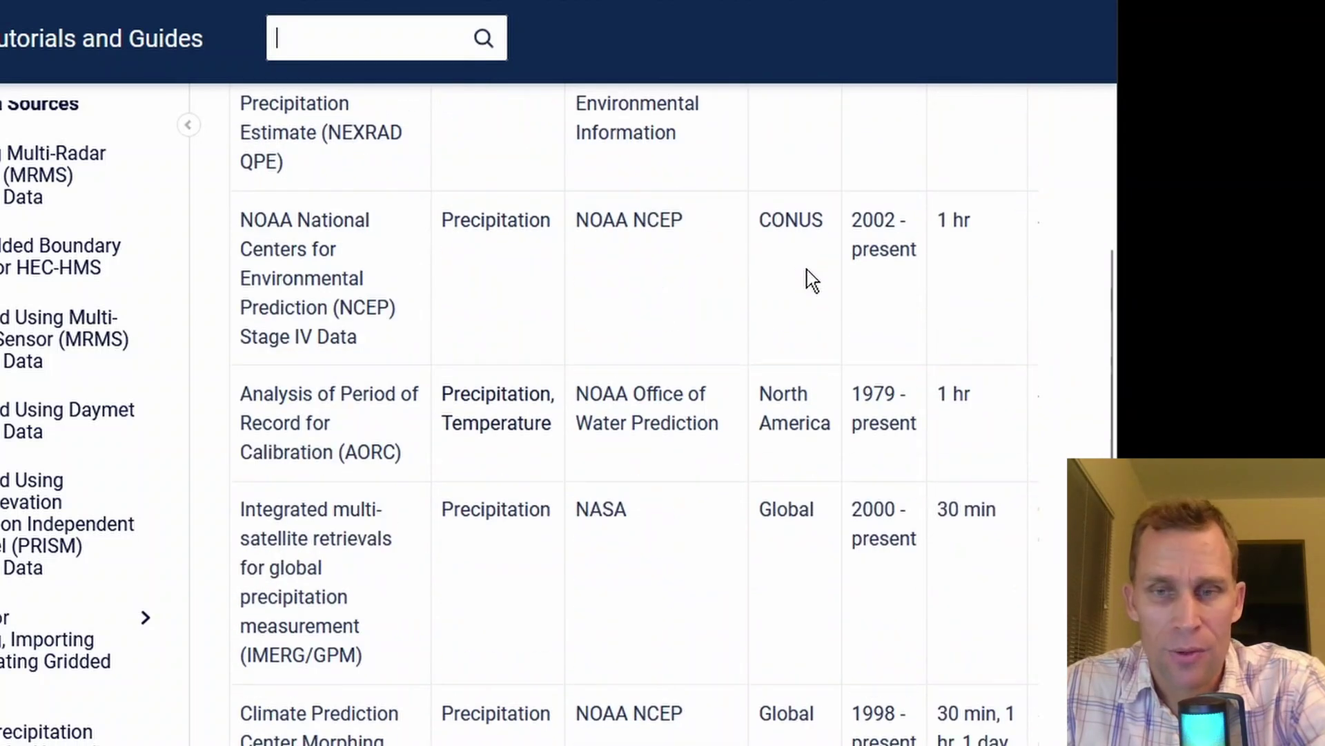
{"action": "scroll", "coordinate": [811, 279], "scroll_direction": "down", "scroll_amount": 12}
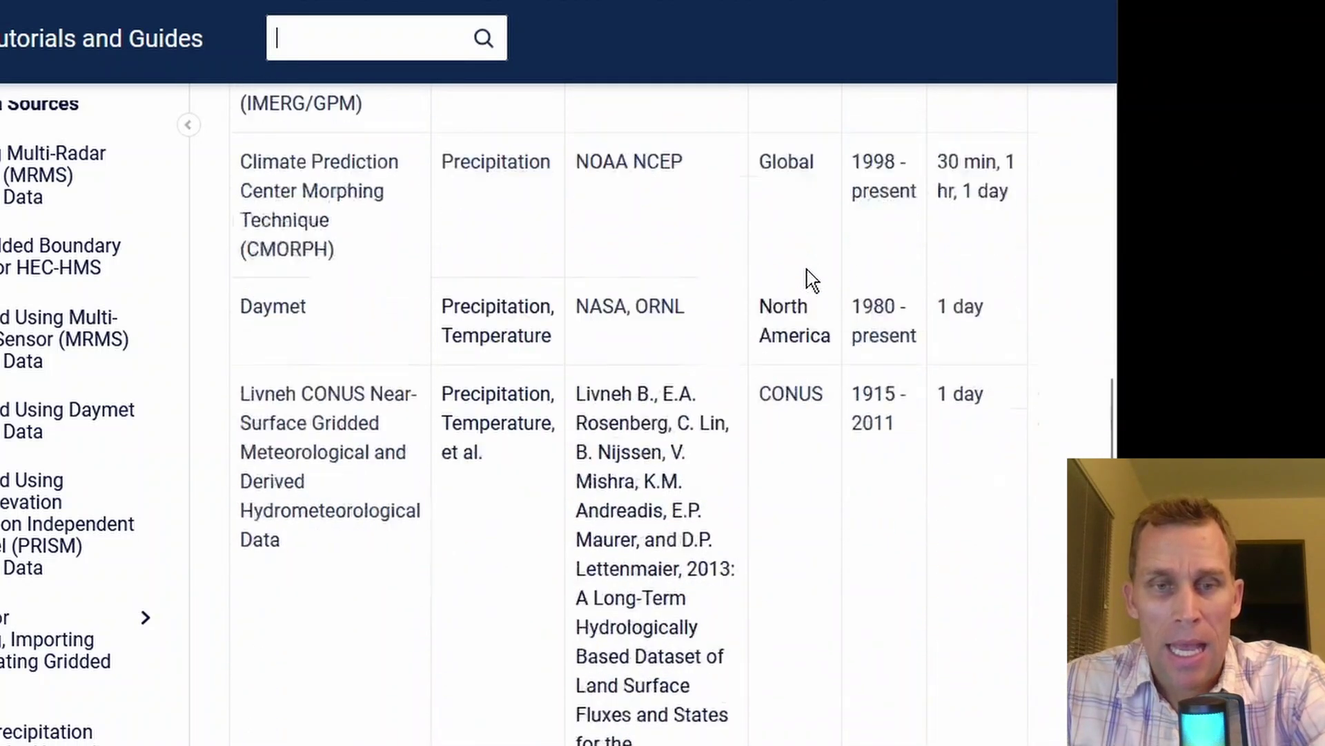
{"action": "scroll", "coordinate": [812, 280], "scroll_direction": "down", "scroll_amount": 13}
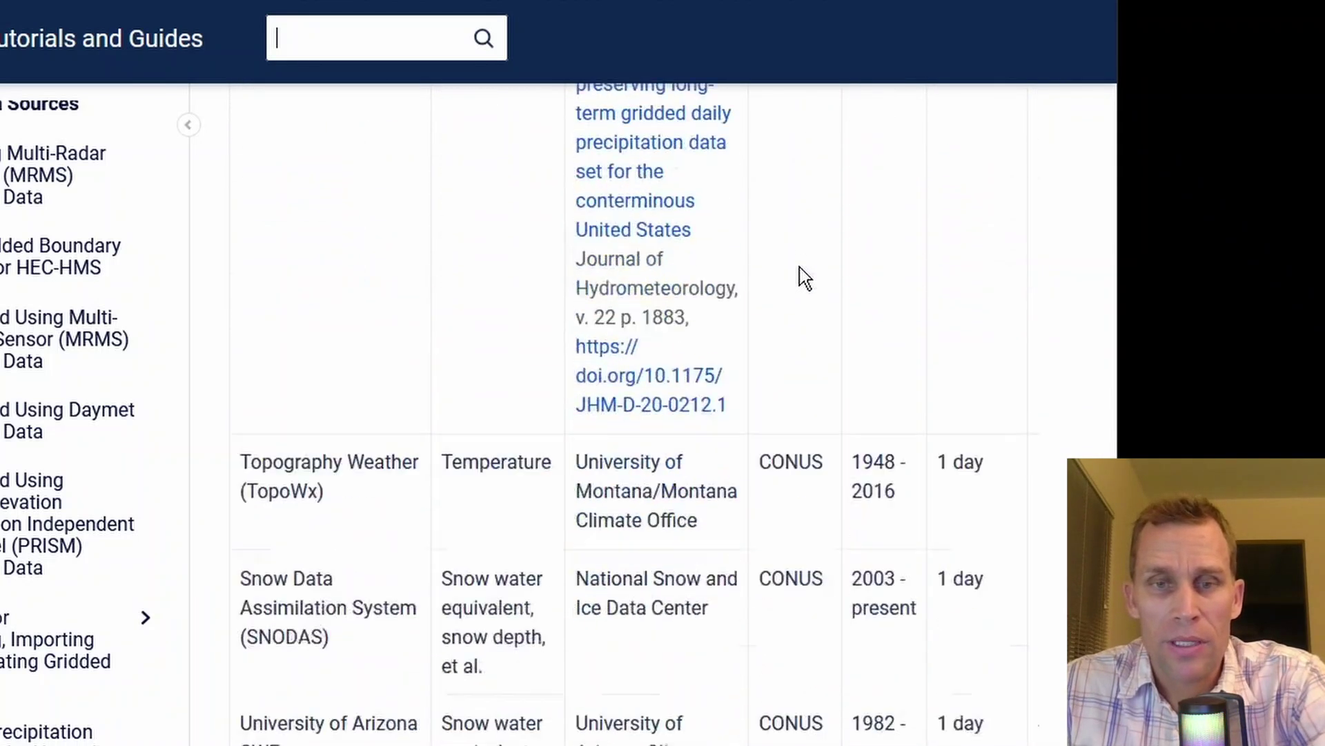
{"action": "scroll", "coordinate": [799, 267], "scroll_direction": "down", "scroll_amount": 2}
{"action": "scroll", "coordinate": [798, 283], "scroll_direction": "down", "scroll_amount": 4}
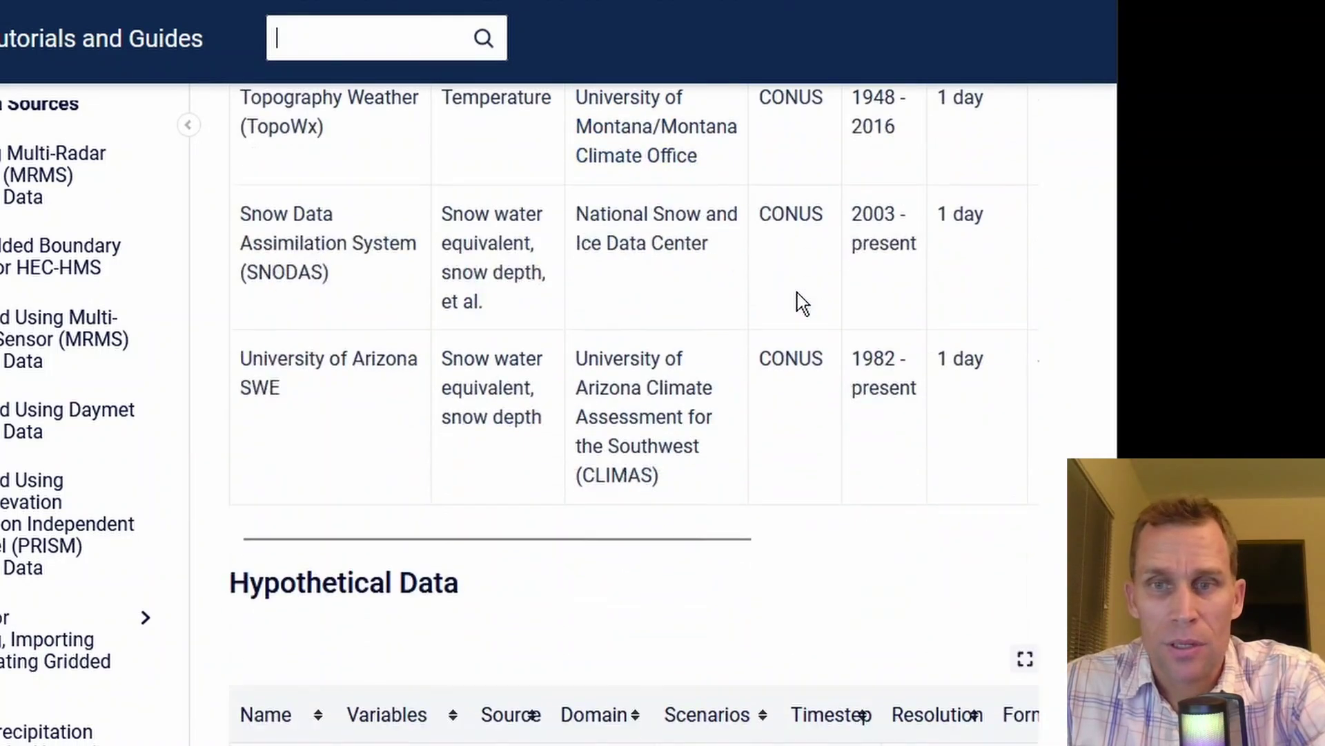
{"action": "scroll", "coordinate": [798, 296], "scroll_direction": "down", "scroll_amount": 4}
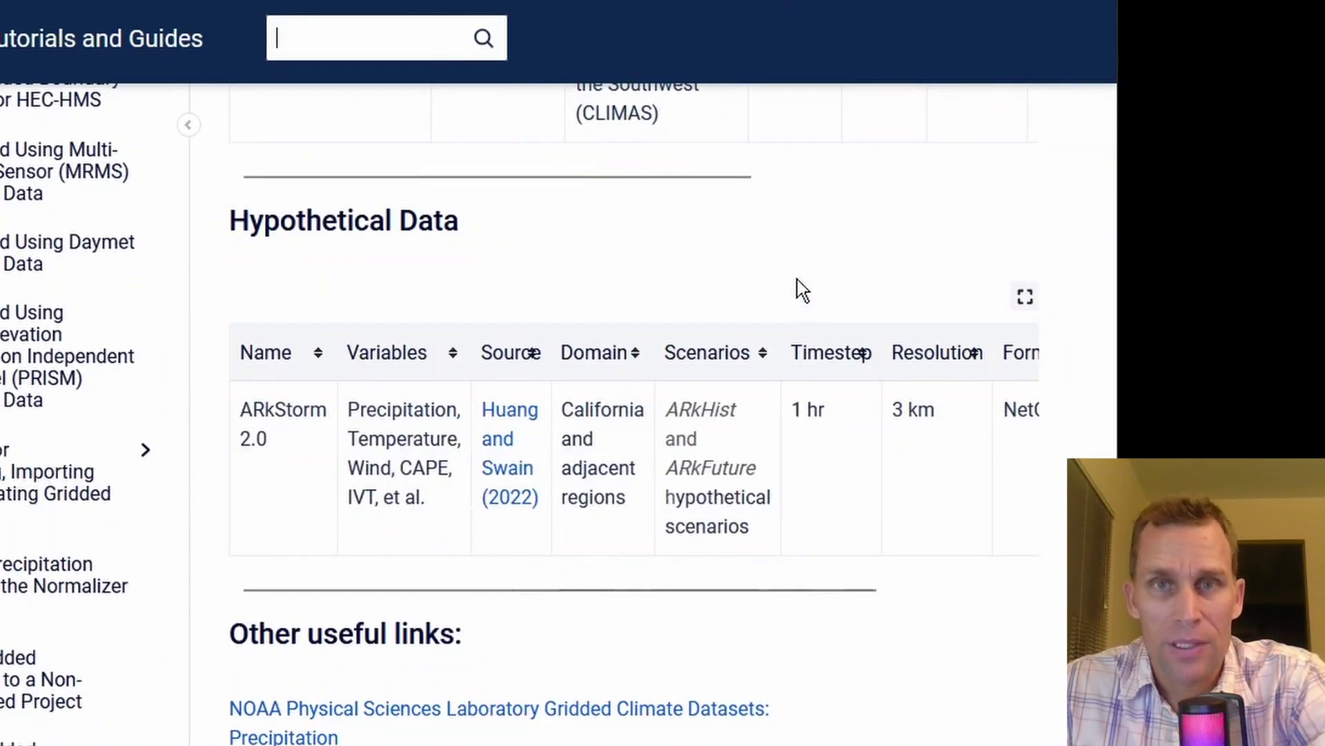
{"action": "scroll", "coordinate": [798, 290], "scroll_direction": "up", "scroll_amount": 20}
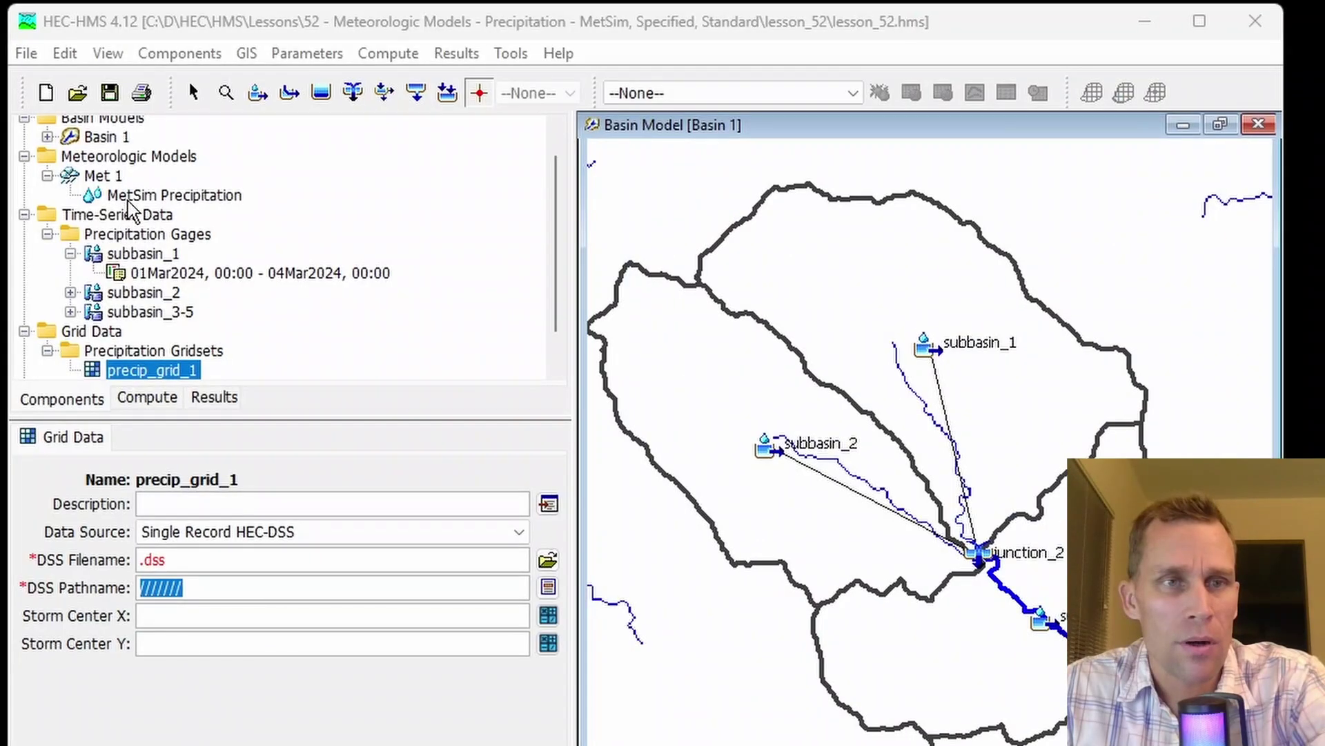
Change Met 1's MetSim Precipitation time shift method to Normalize Start.
{"action": "left_click", "coordinate": [136, 196]}
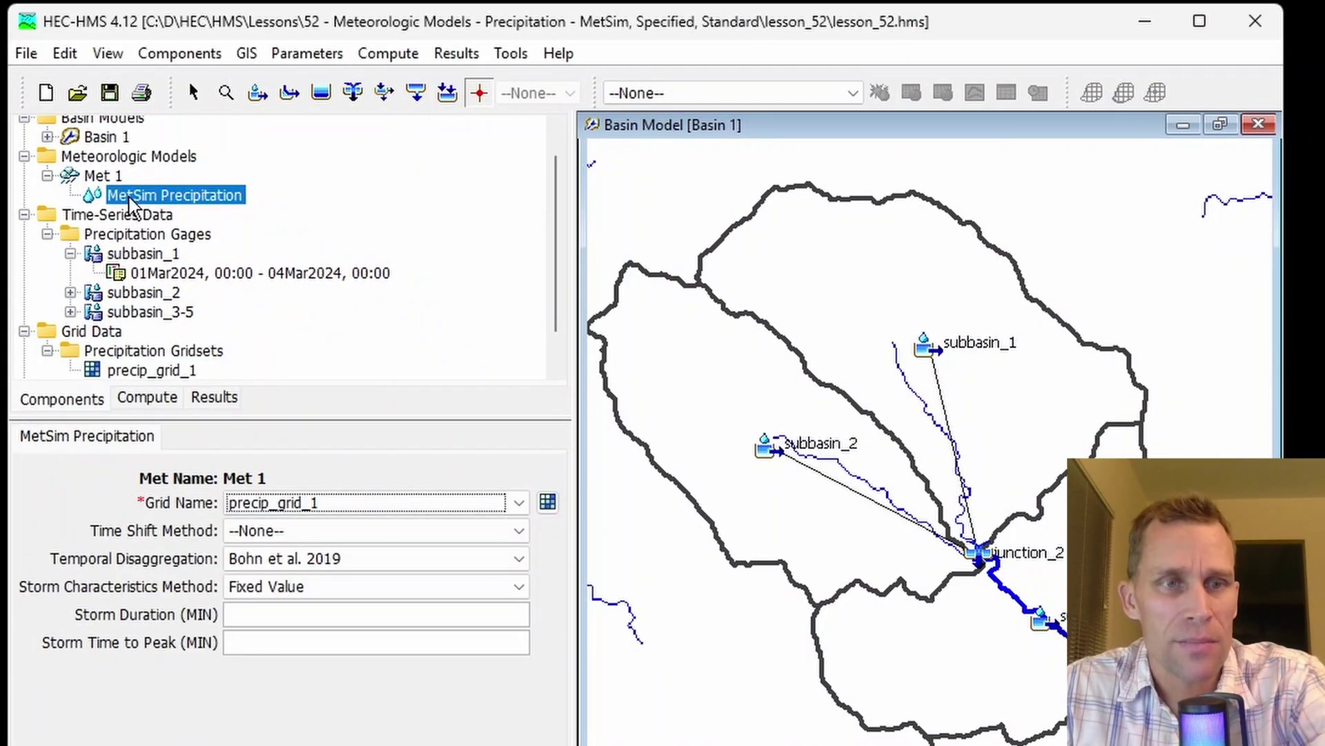
{"action": "left_click", "coordinate": [283, 536]}
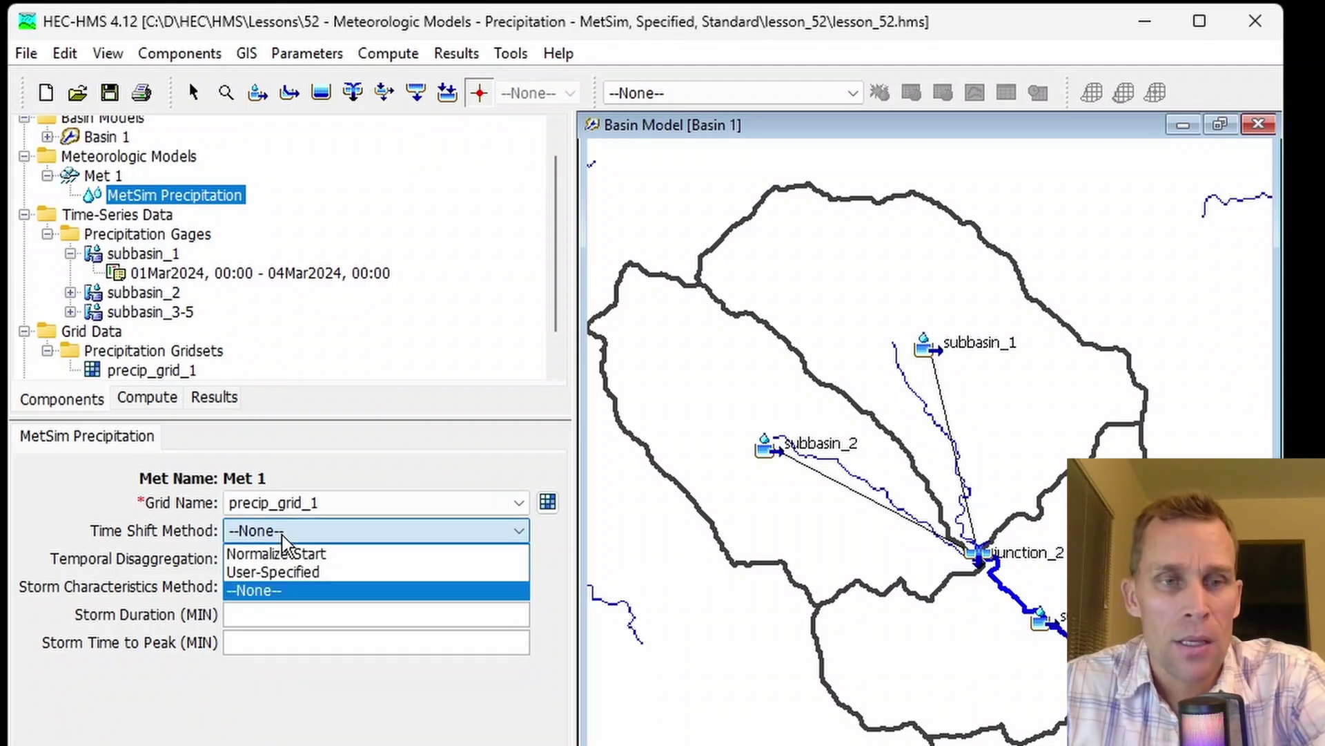
{"action": "left_click", "coordinate": [312, 555]}
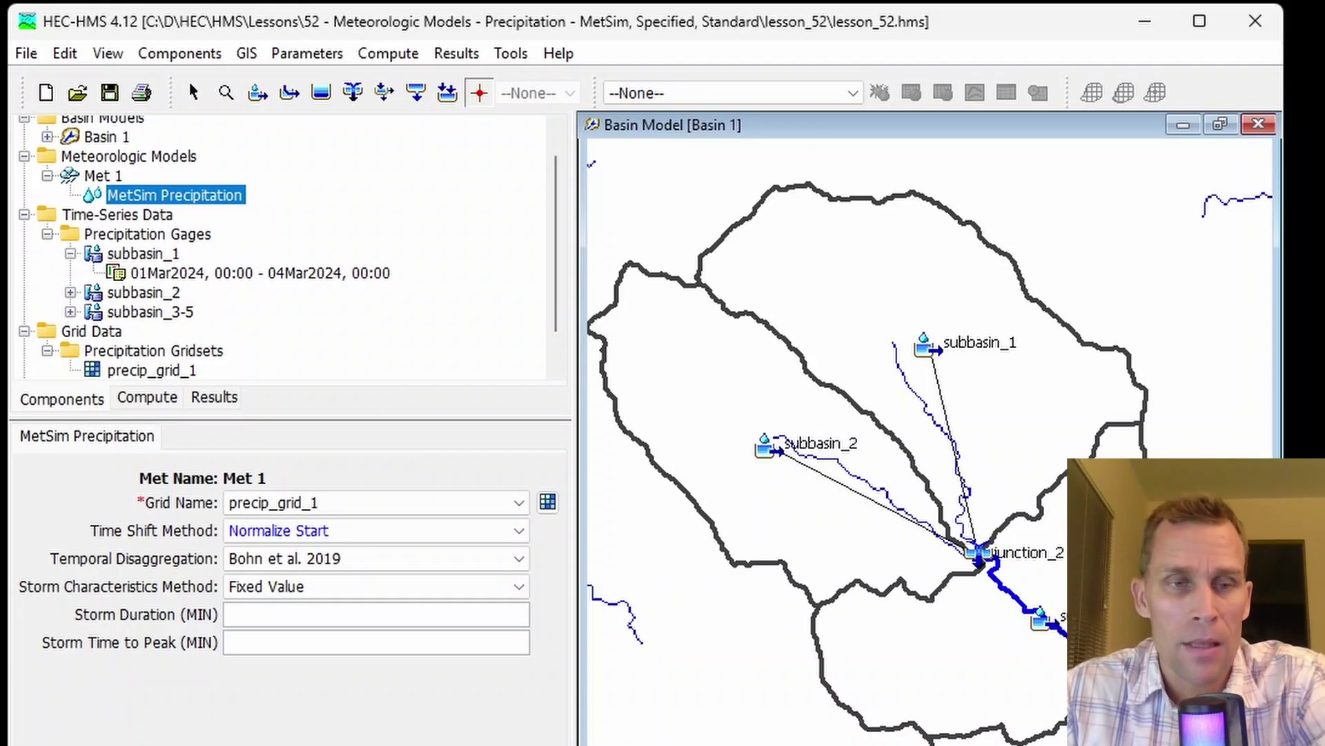
Switch the Time Shift Method to User-Specified and enter a -4 hour time shift.
{"action": "left_click", "coordinate": [439, 530]}
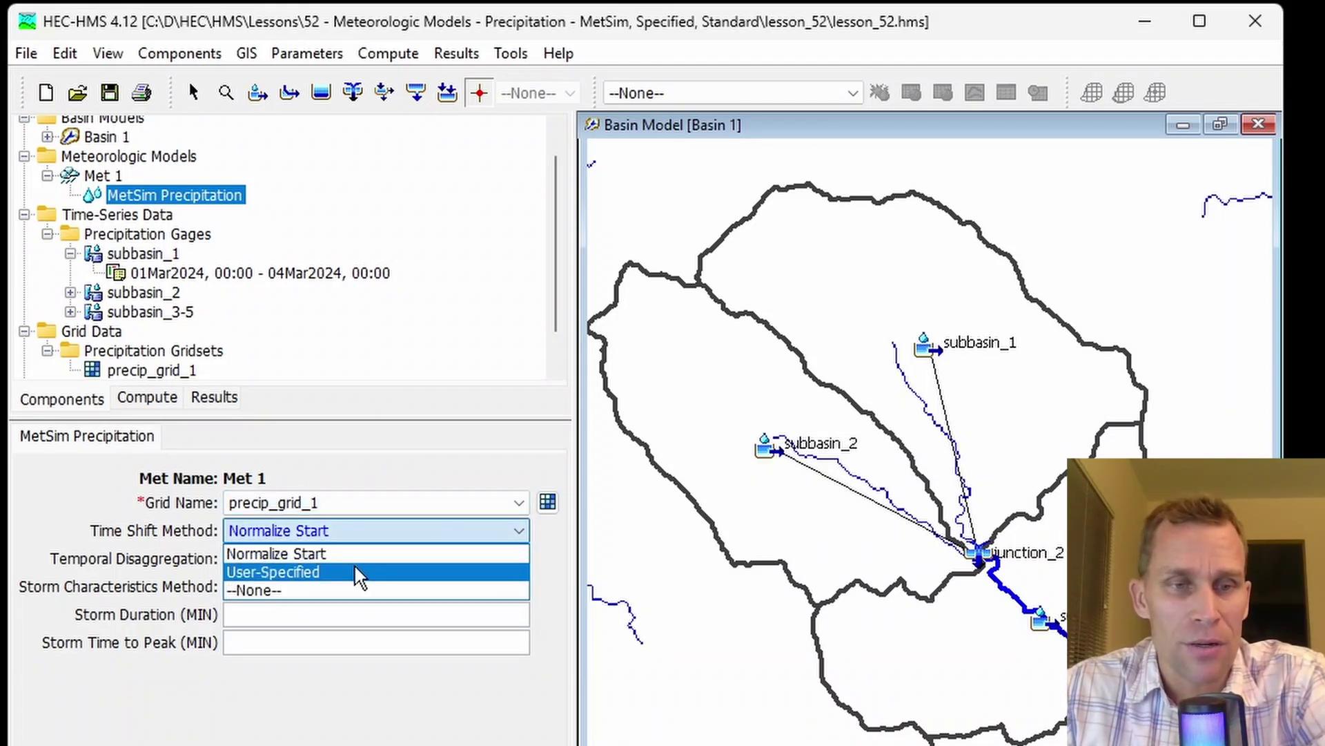
{"action": "left_click", "coordinate": [355, 565]}
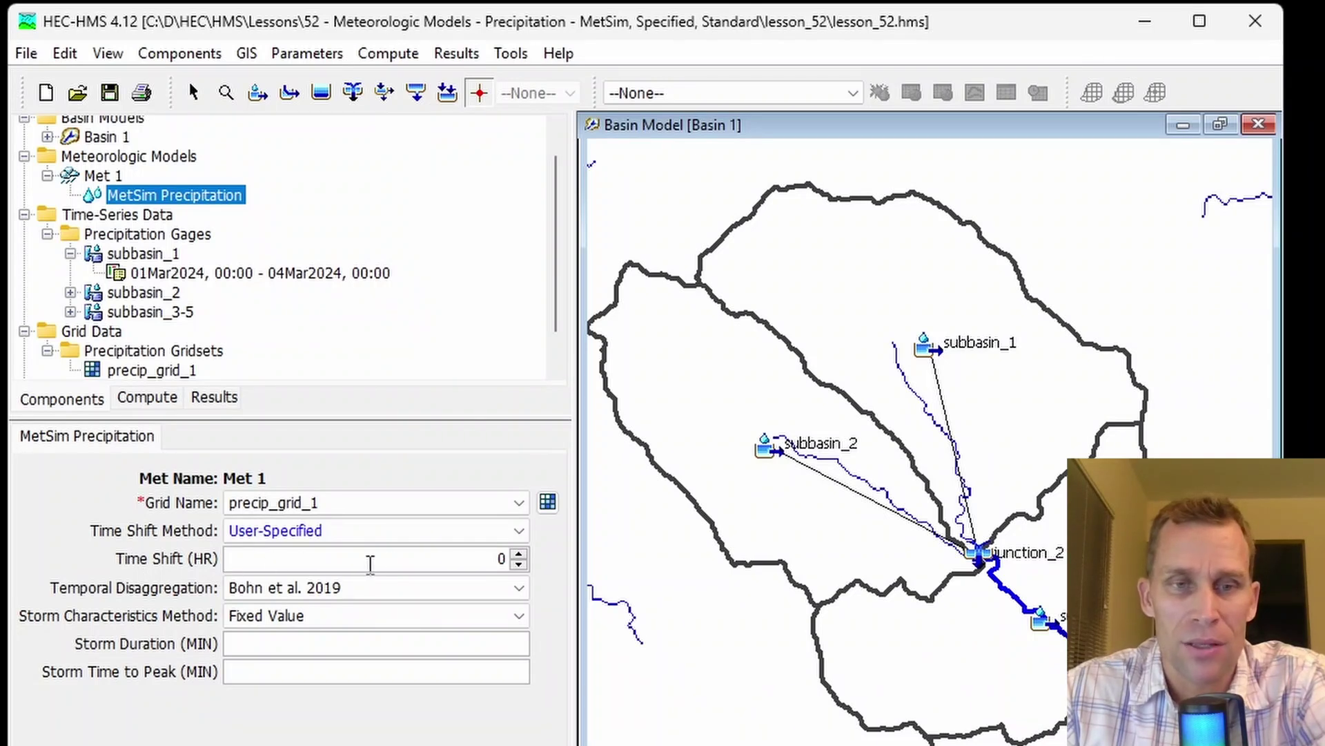
{"action": "double_click", "coordinate": [500, 558]}
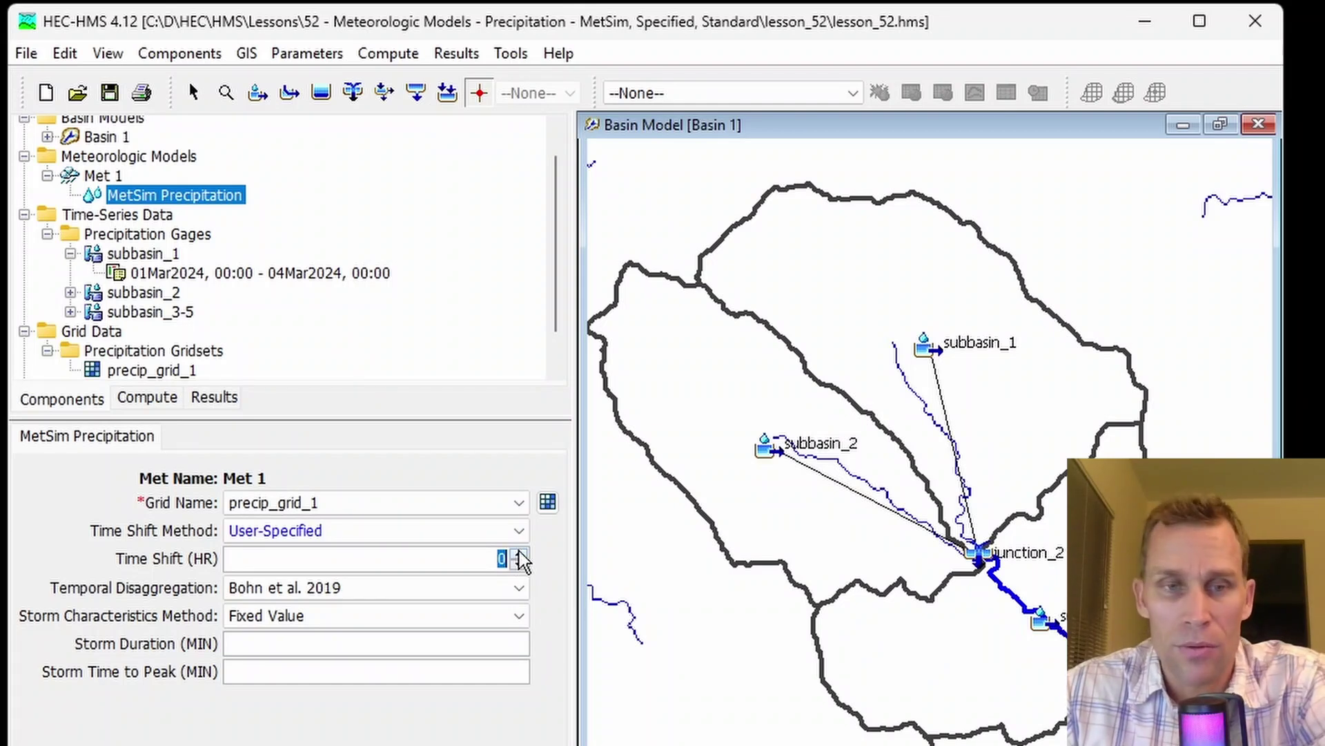
{"action": "left_click", "coordinate": [519, 553]}
{"action": "left_click", "coordinate": [519, 553]}
{"action": "left_click", "coordinate": [519, 554]}
{"action": "left_click", "coordinate": [519, 554]}
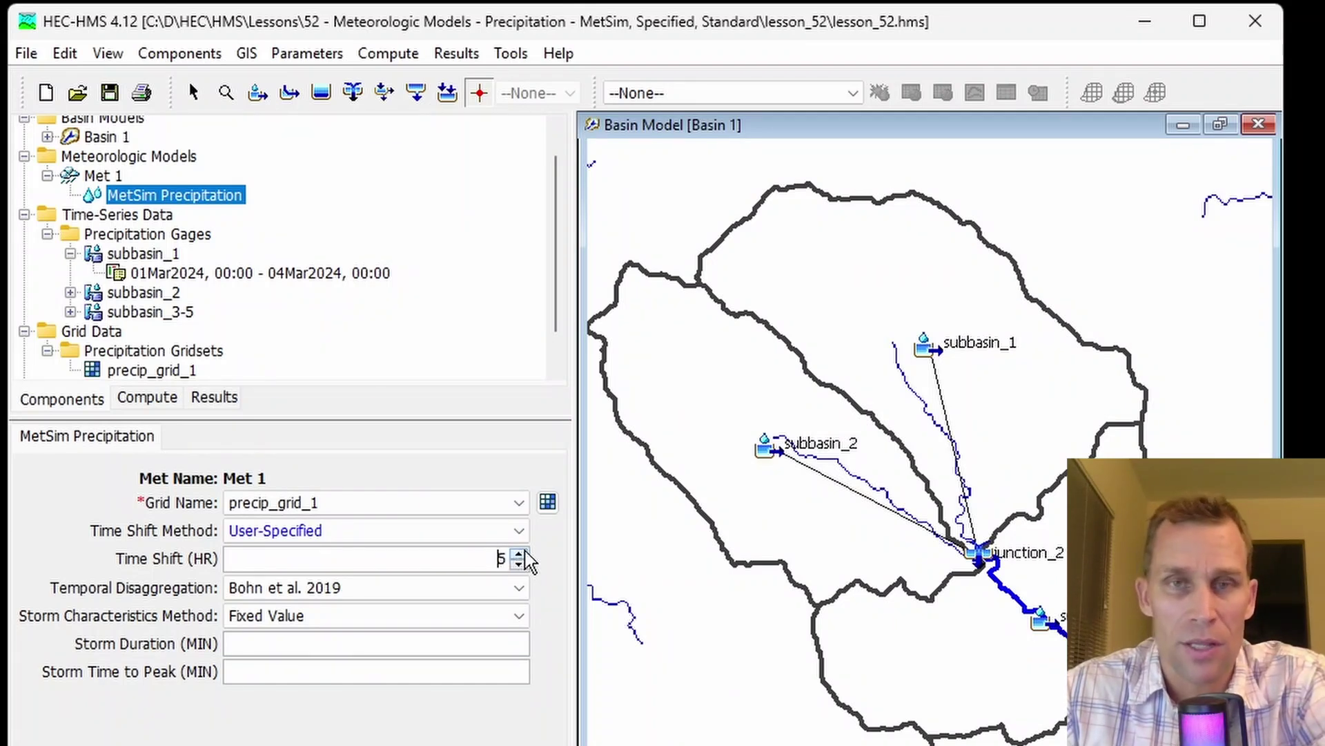
{"action": "left_click", "coordinate": [519, 554]}
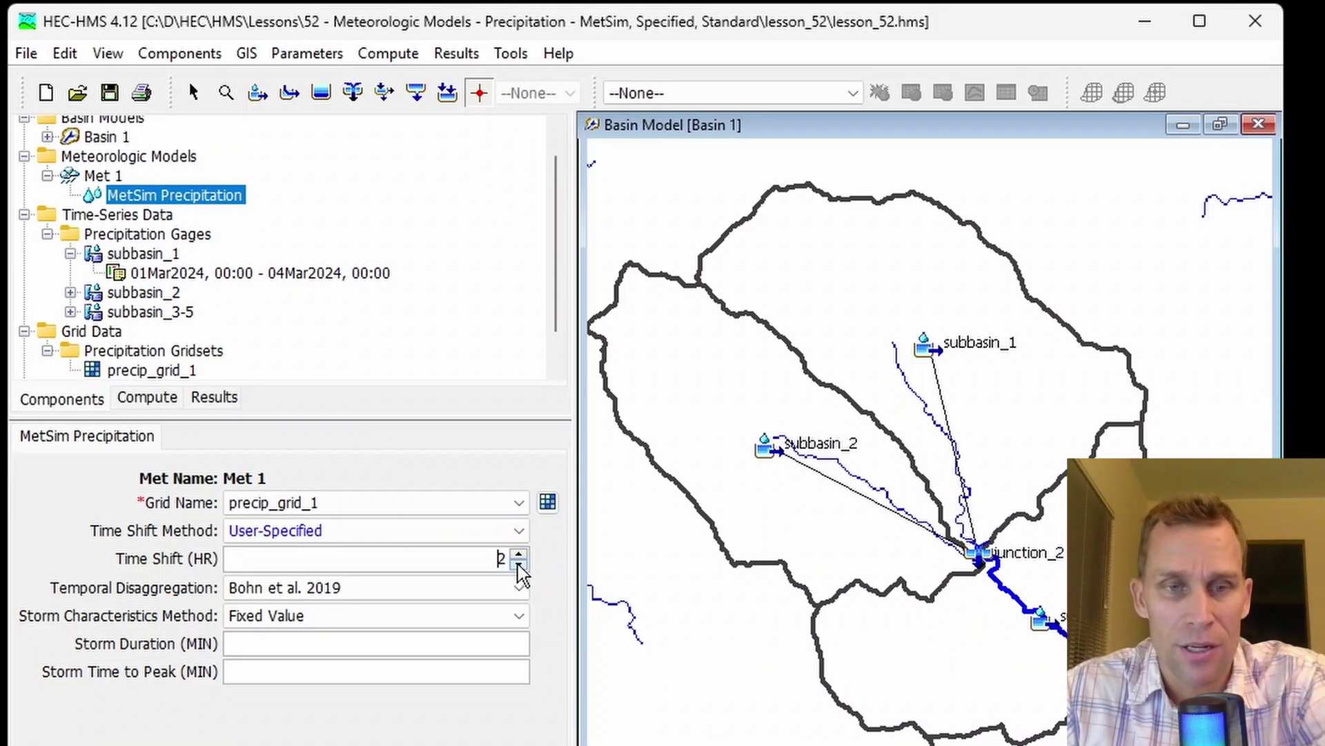
{"action": "type", "text": "-4"}
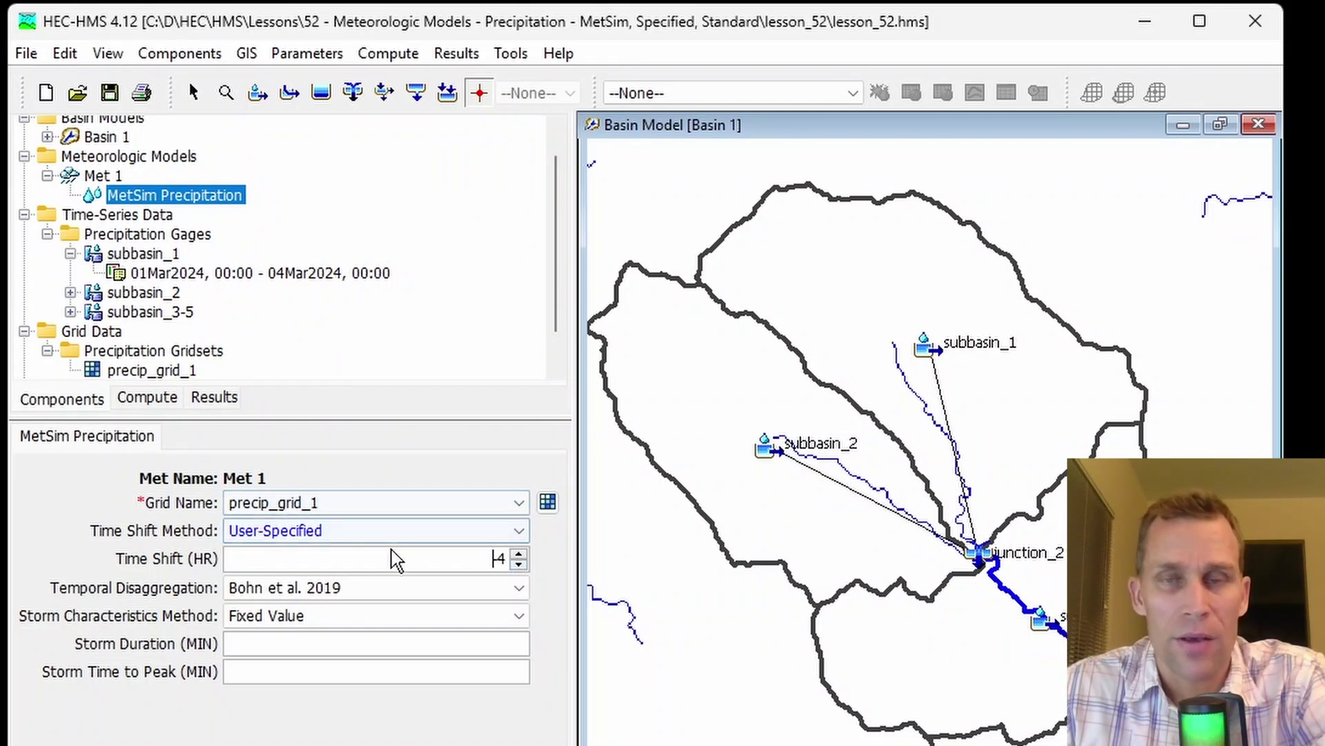
Keep Bohn et al. 2019 as the temporal disaggregation method.
{"action": "left_click", "coordinate": [296, 587]}
{"action": "left_click", "coordinate": [290, 612]}
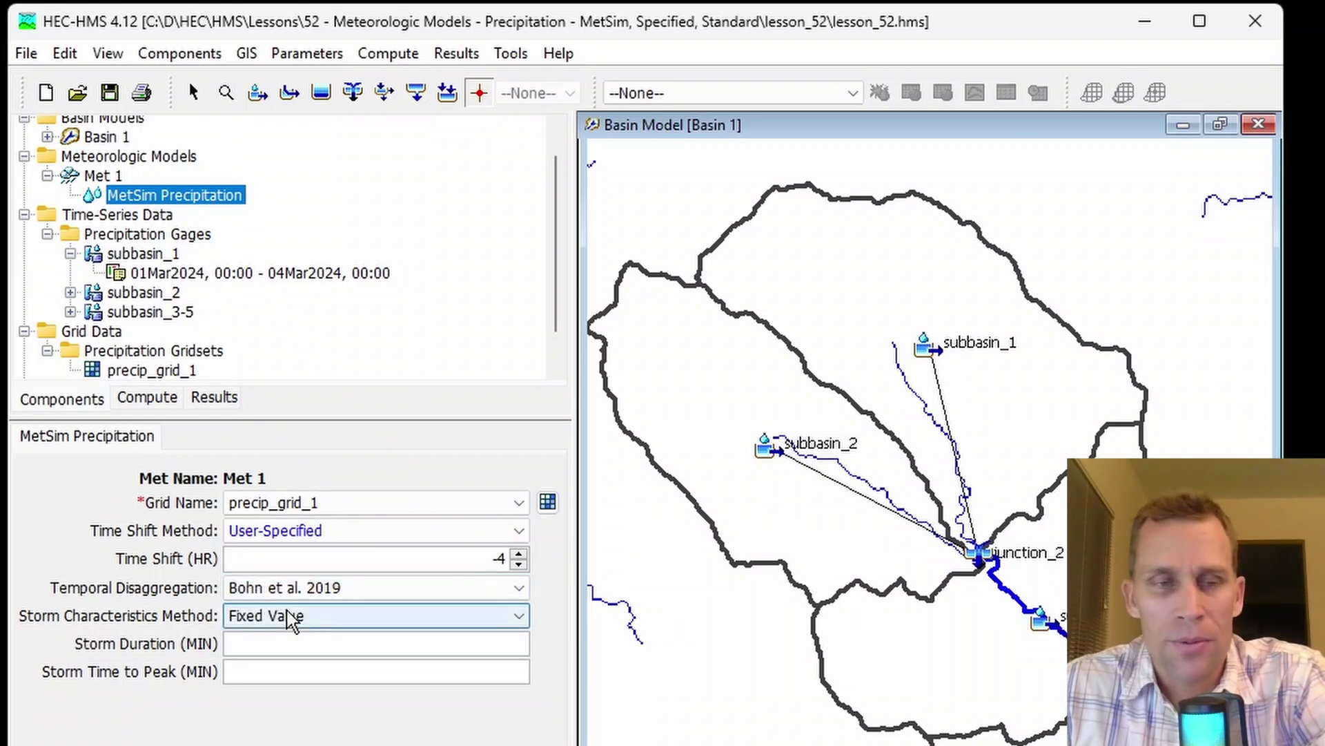
{"action": "left_click", "coordinate": [302, 587]}
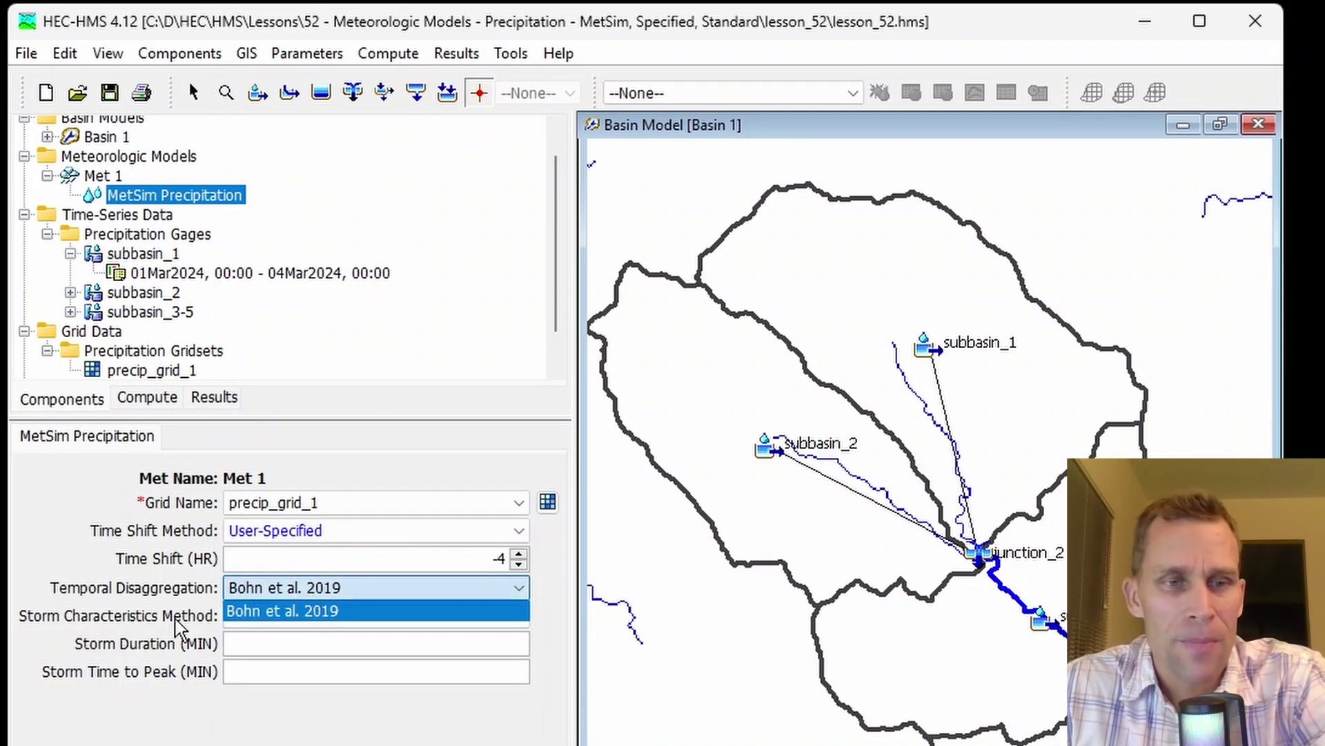
{"action": "left_click", "coordinate": [149, 624]}
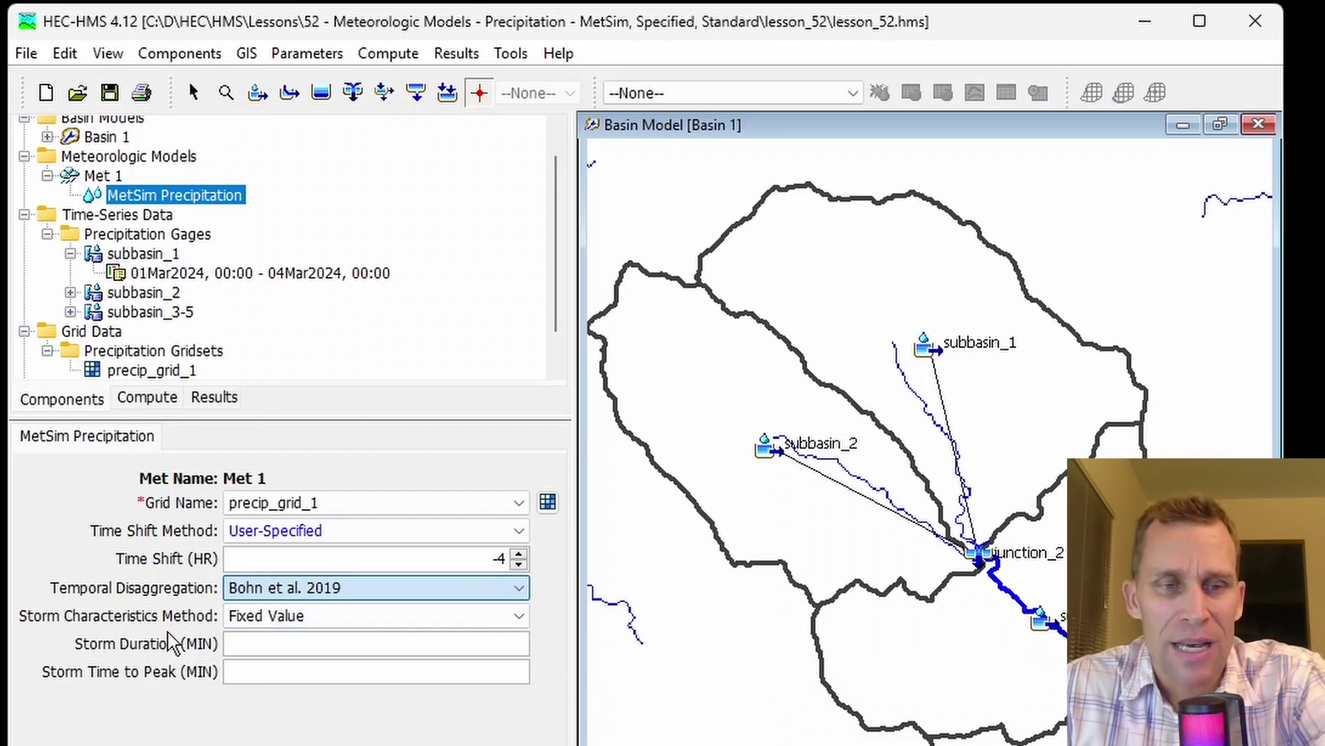
Keep Fixed Value storm characteristics with a 240-minute storm duration and 90-minute time to peak.
{"action": "left_click", "coordinate": [327, 614]}
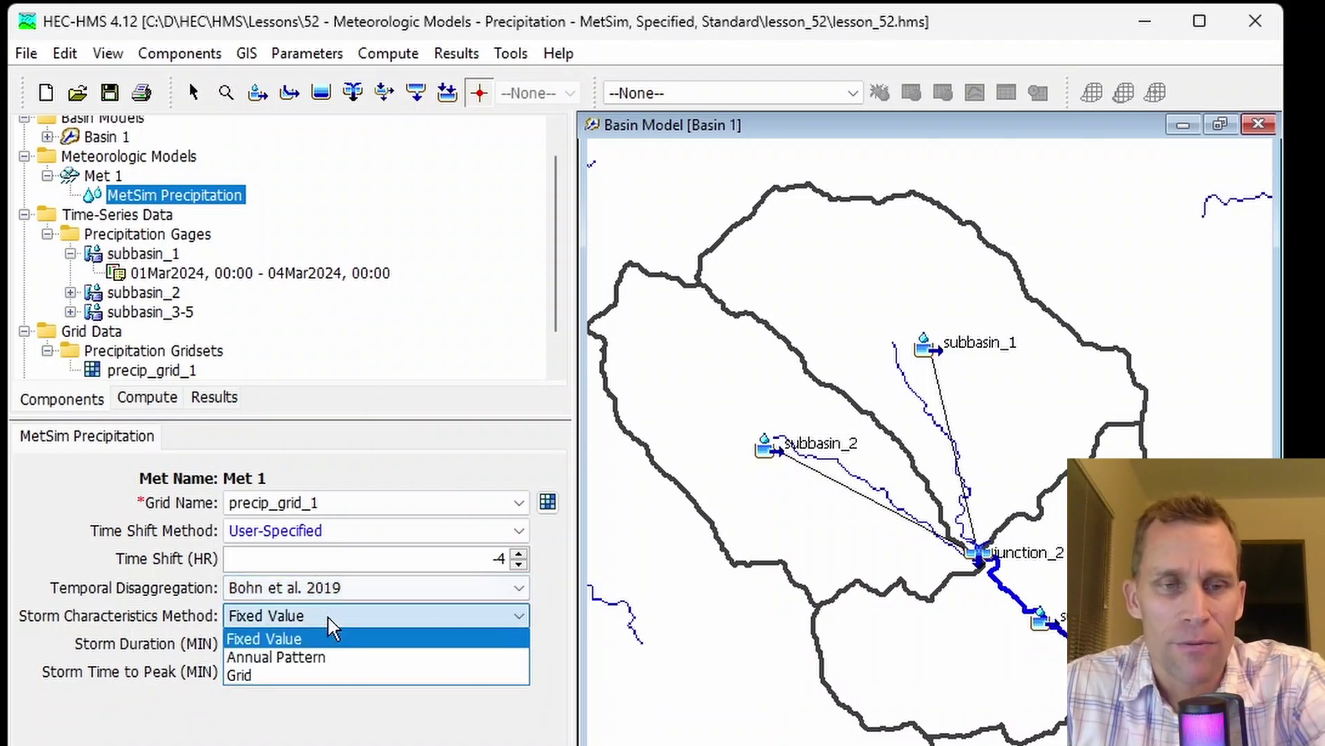
{"action": "left_click", "coordinate": [327, 614]}
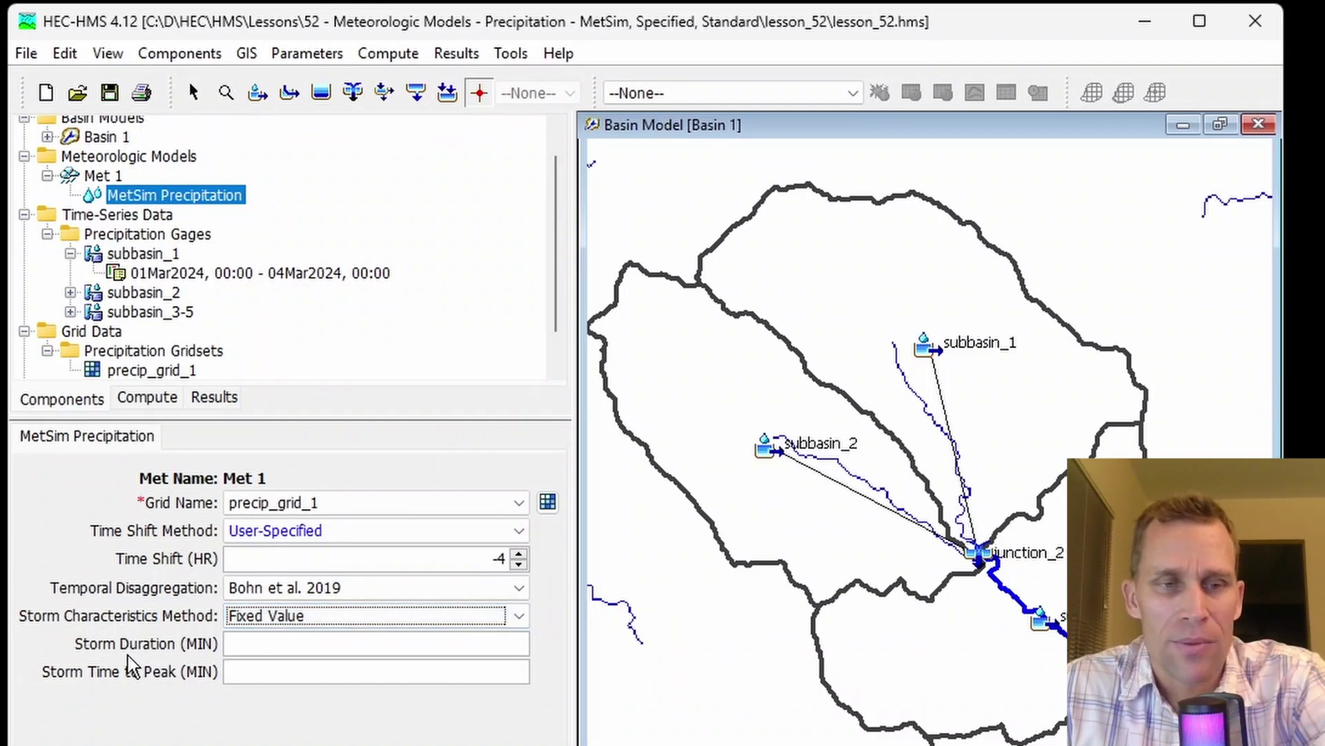
{"action": "left_click", "coordinate": [297, 645]}
{"action": "type", "text": "240"}
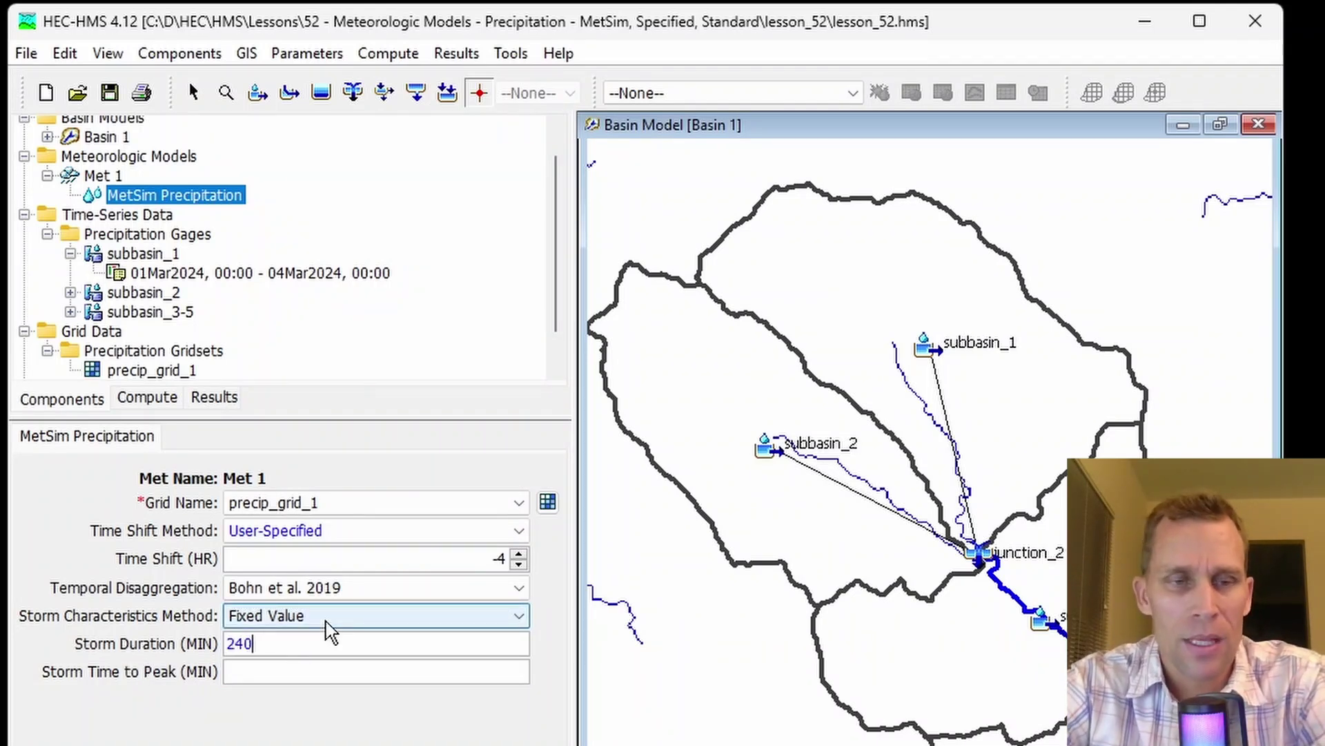
{"action": "key", "text": "Tab"}
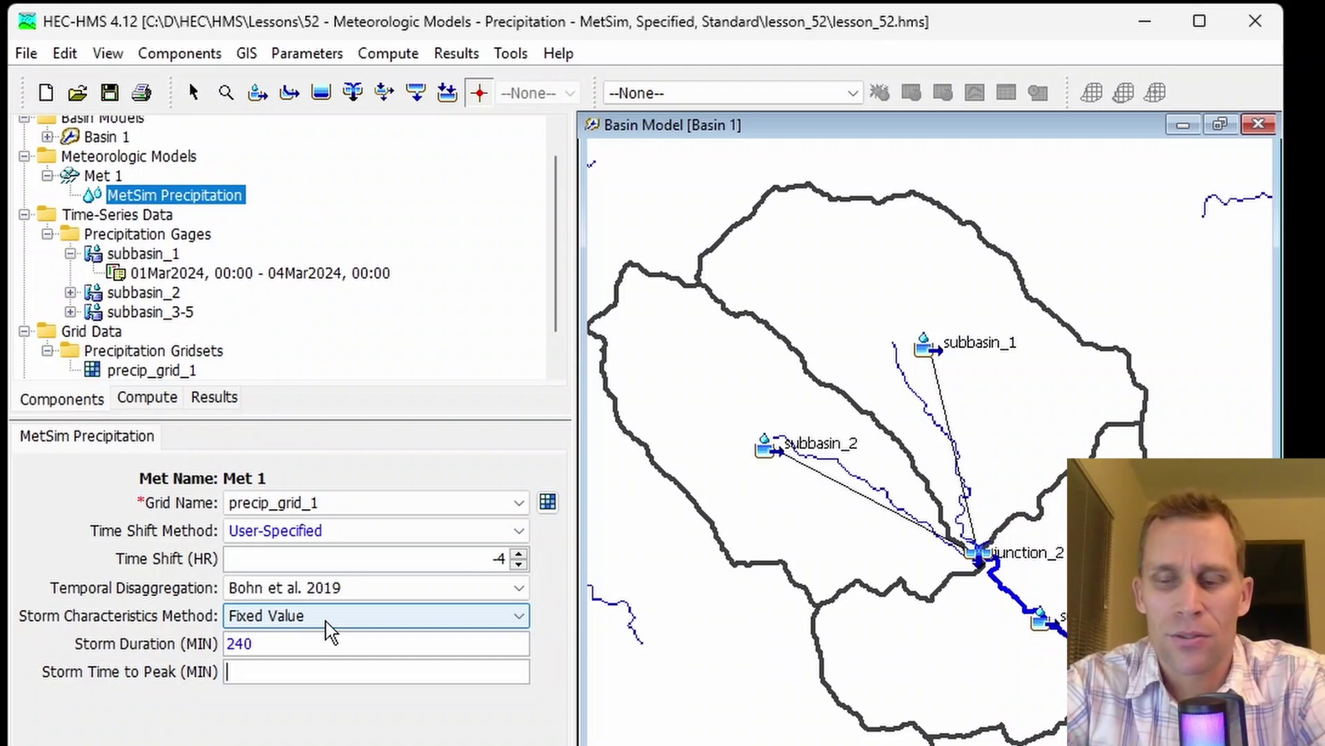
{"action": "type", "text": "90"}
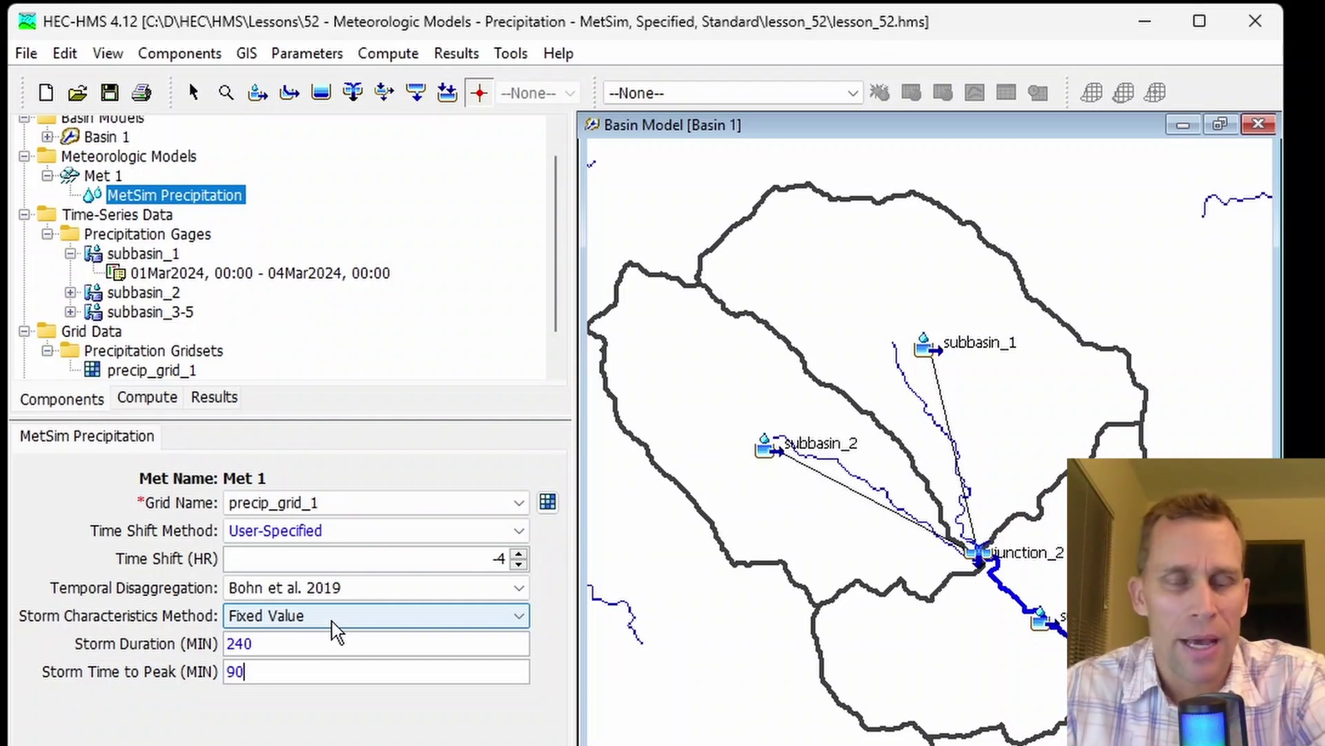
Try Annual Pattern, then settle on Grid storm characteristics, leaving Storm Duration Grid at --None--.
{"action": "left_click", "coordinate": [368, 621]}
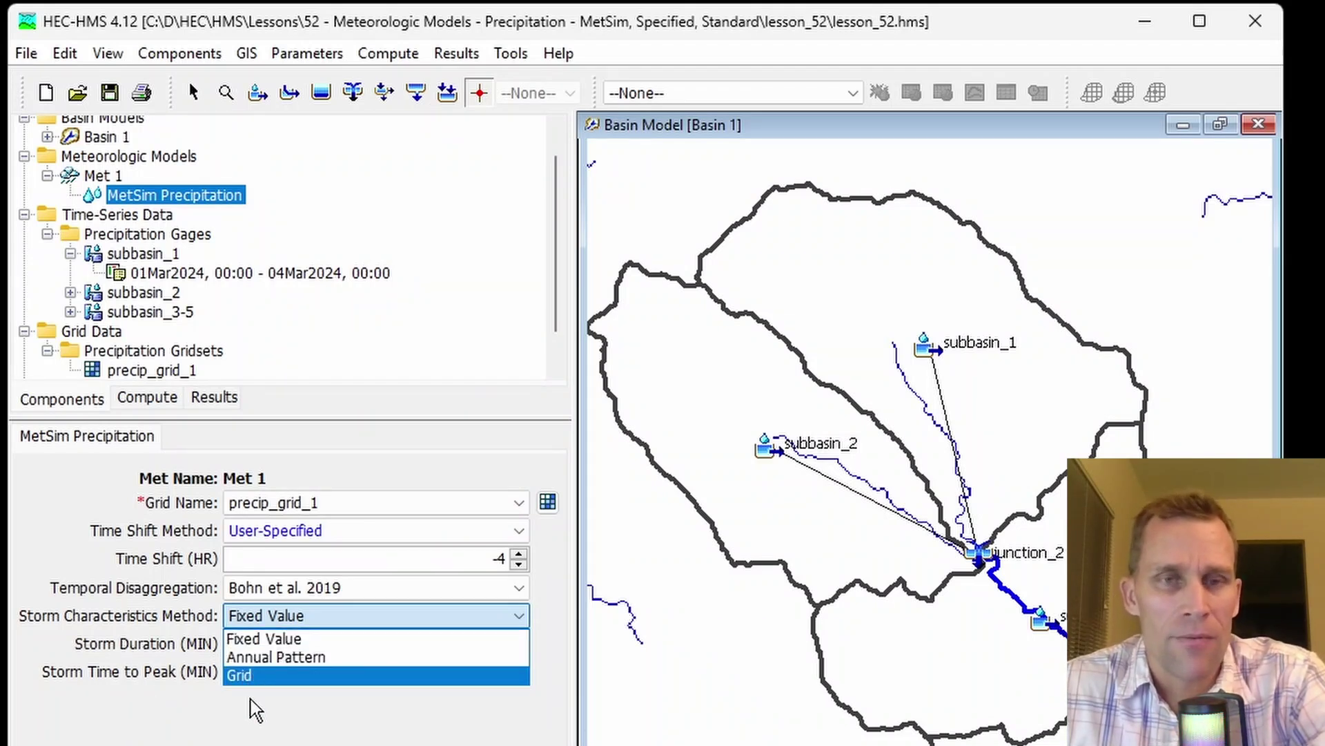
{"action": "left_click", "coordinate": [307, 657]}
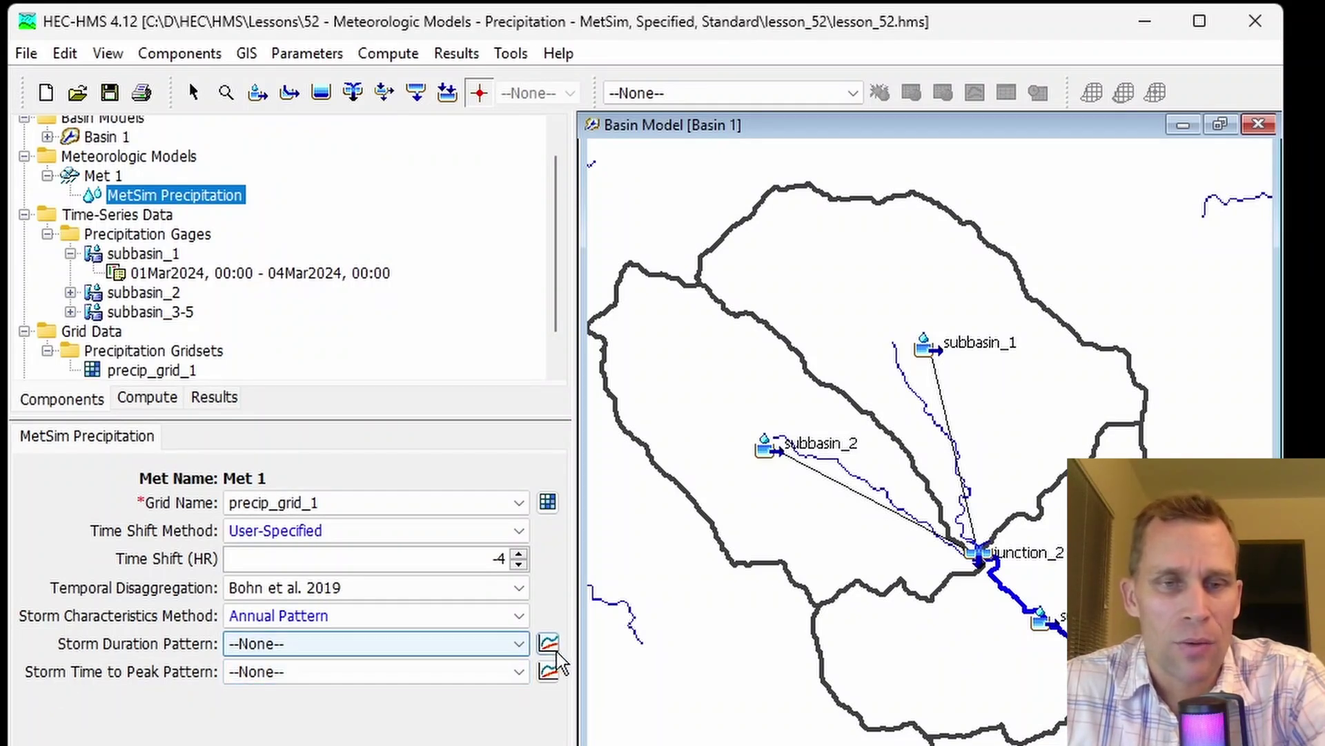
{"action": "left_click", "coordinate": [334, 619]}
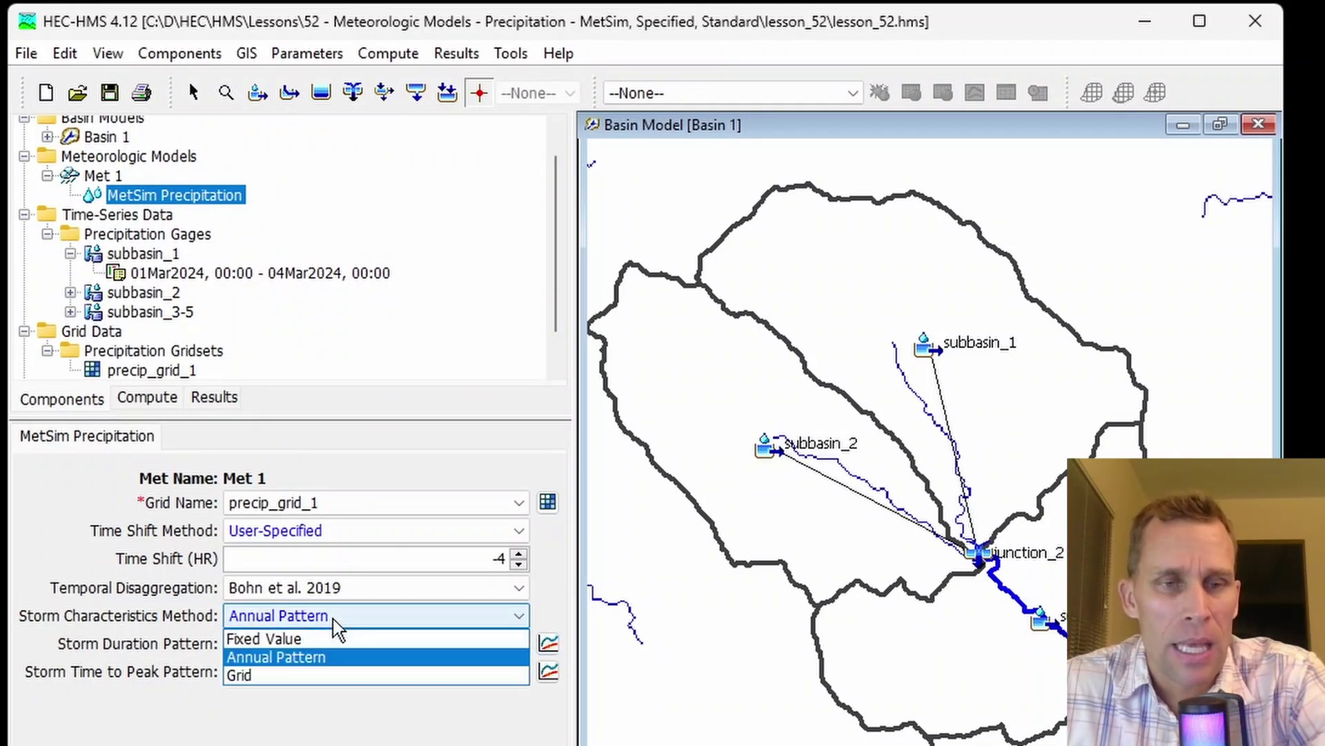
{"action": "left_click", "coordinate": [335, 677]}
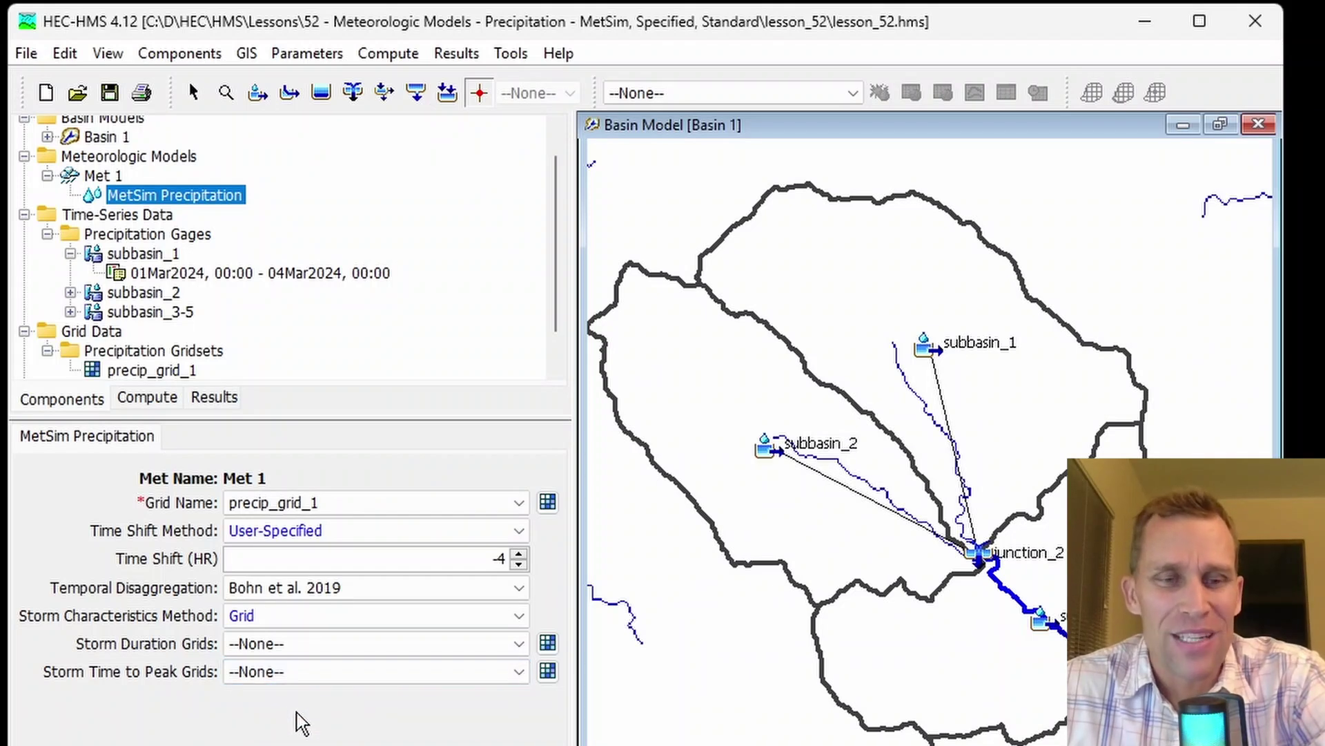
{"action": "left_click", "coordinate": [373, 647]}
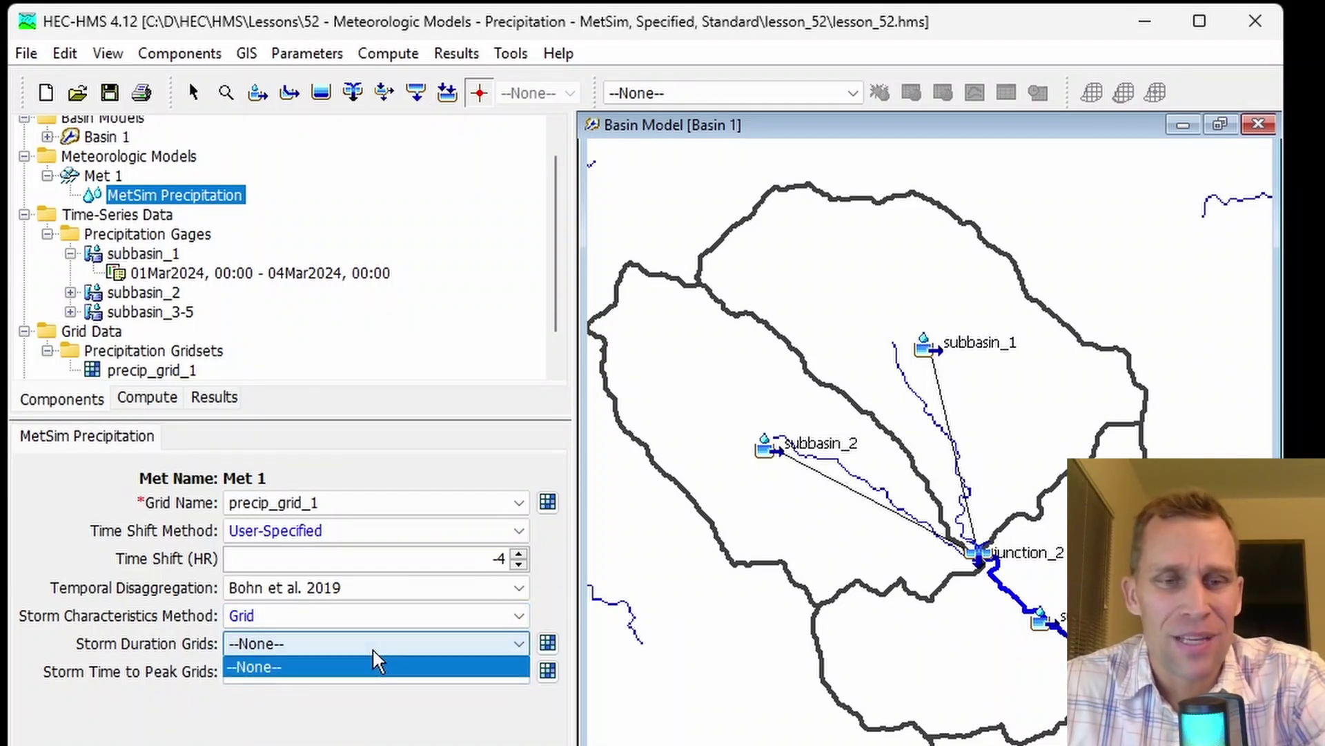
{"action": "left_click", "coordinate": [373, 668]}
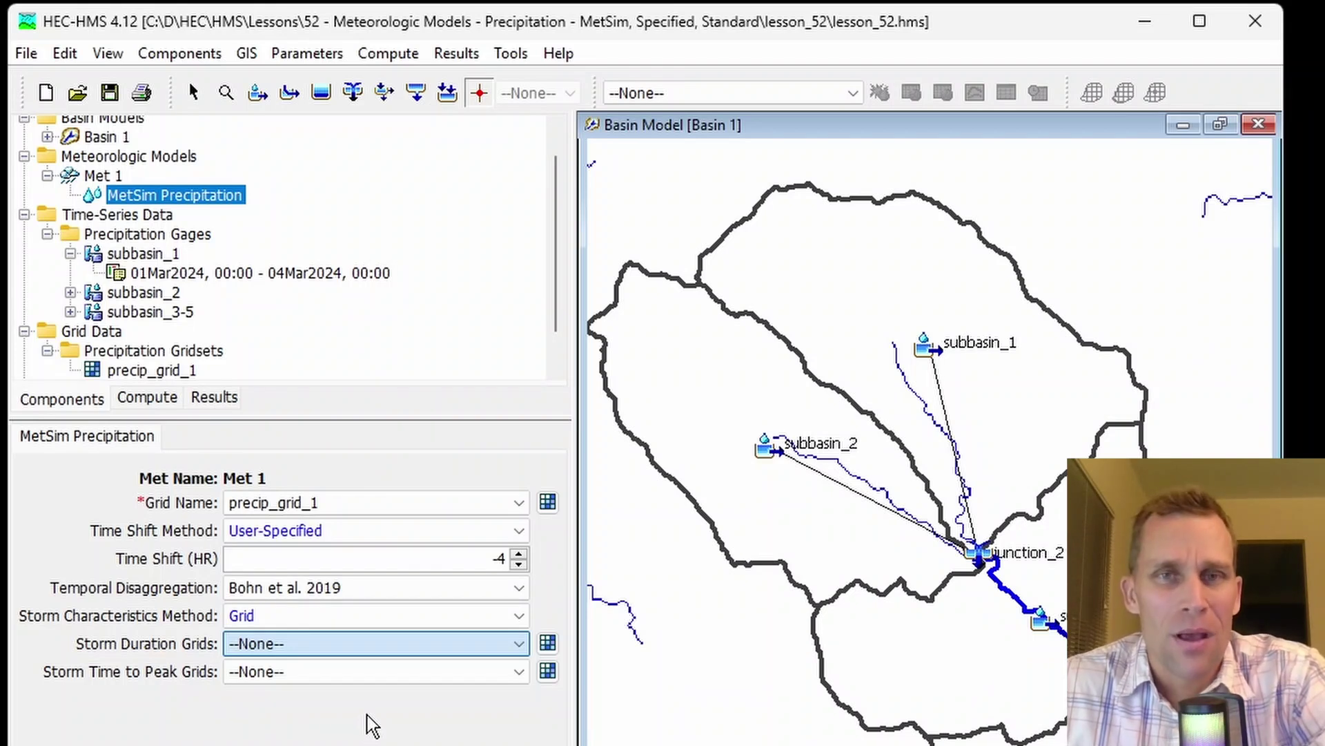
Select Met 1 and display its precipitation method choices, still MetSim Precipitation.
{"action": "left_click", "coordinate": [114, 177]}
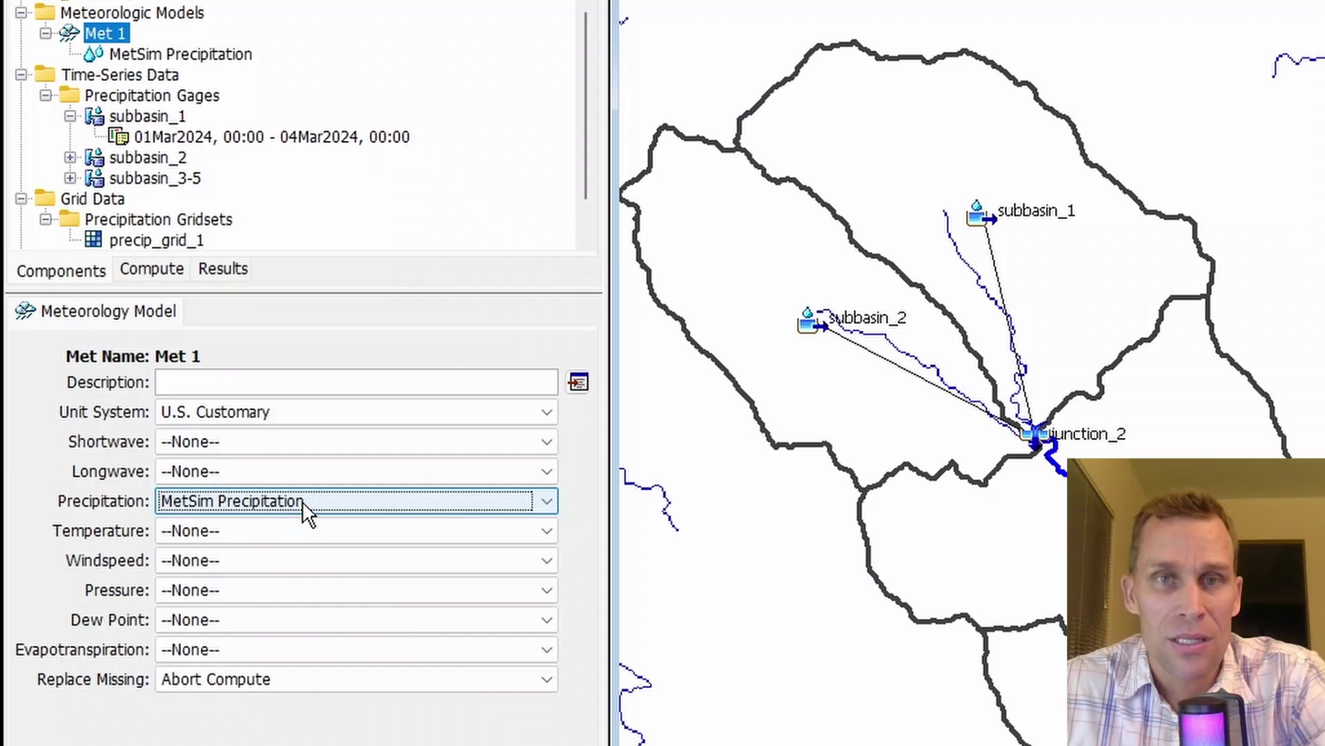
{"action": "left_click", "coordinate": [289, 616]}
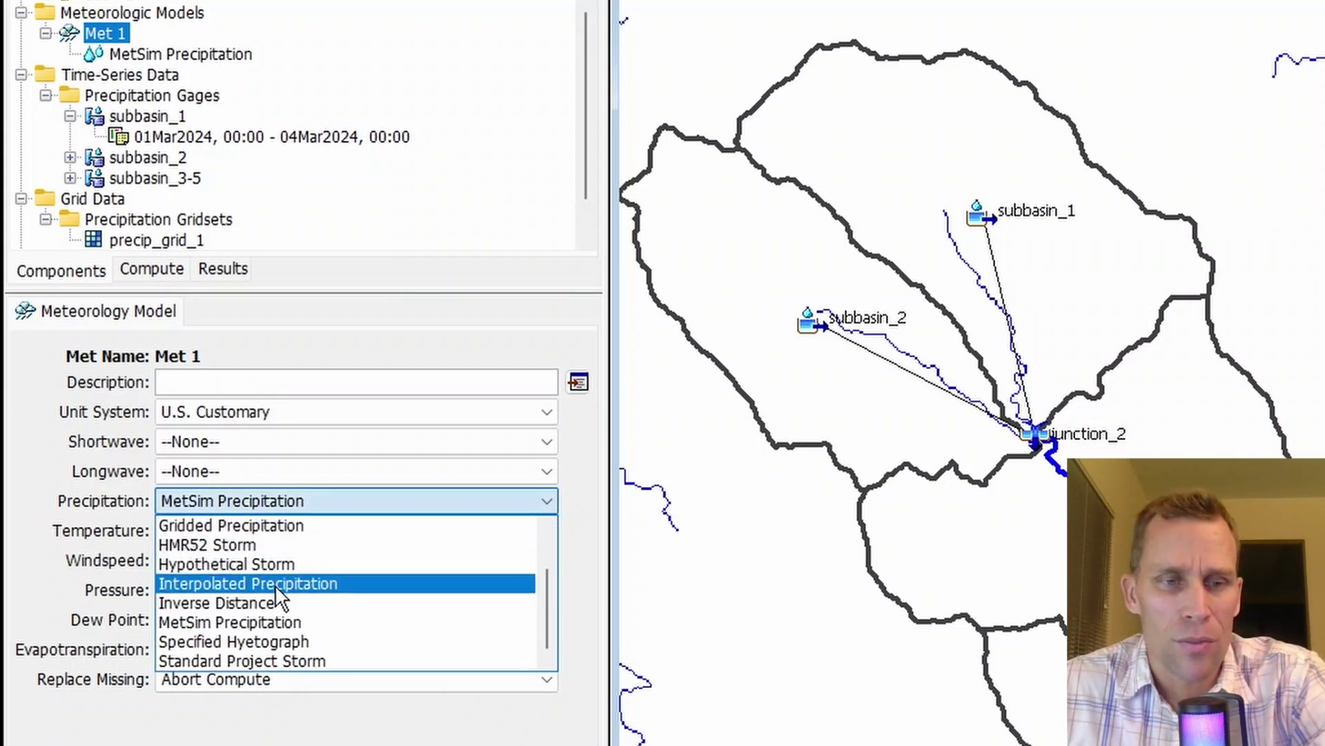